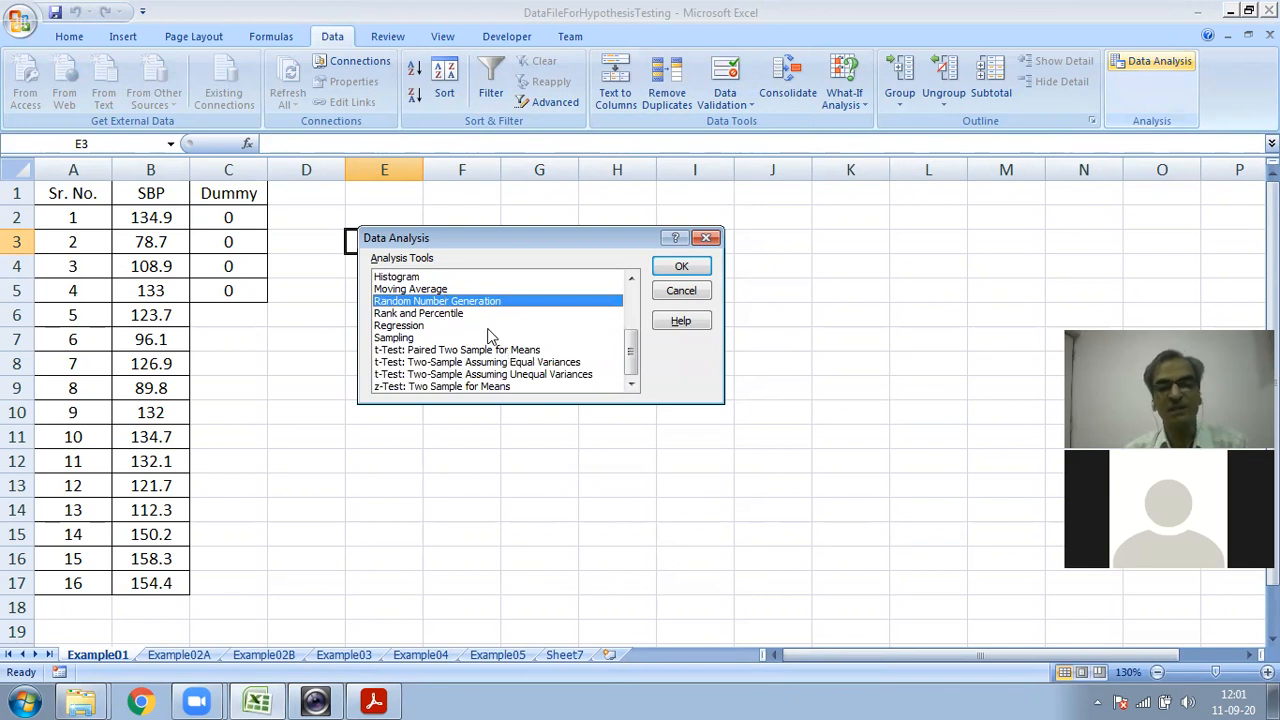
Step: Choose the t-Test: Two-Sample Assuming Unequal Variances analysis tool
left_click(412, 351)
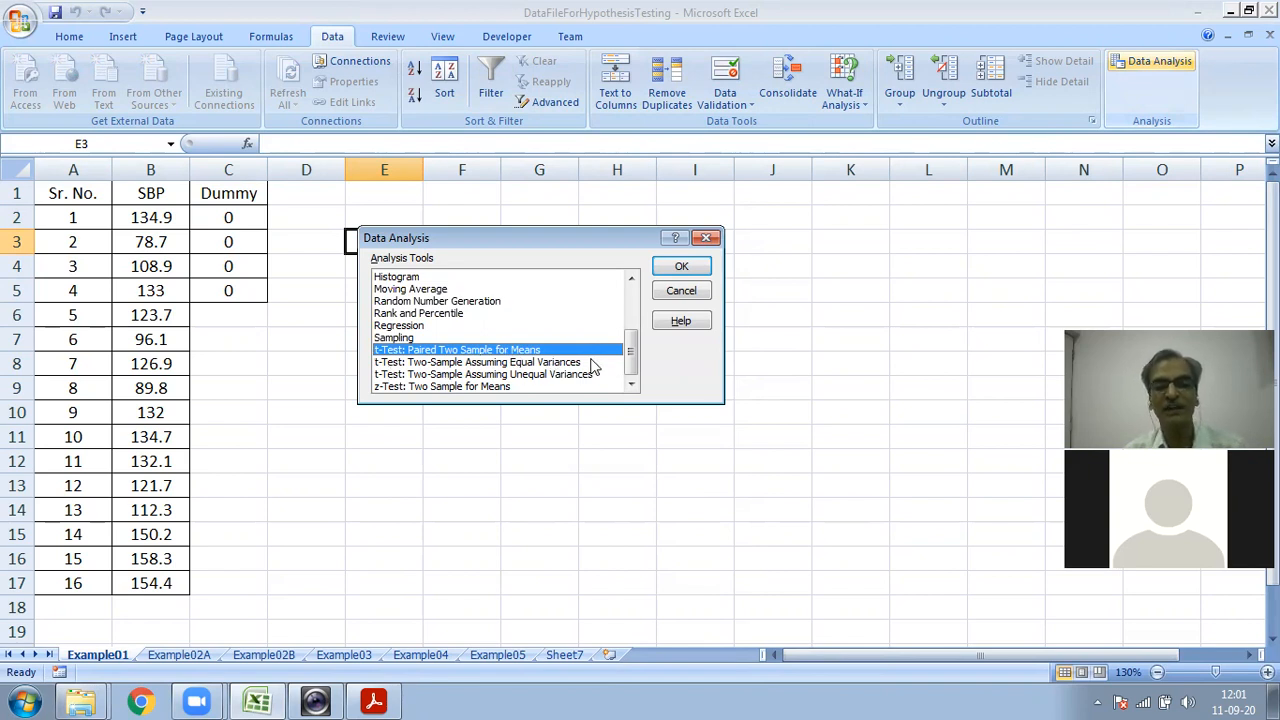
left_click(441, 376)
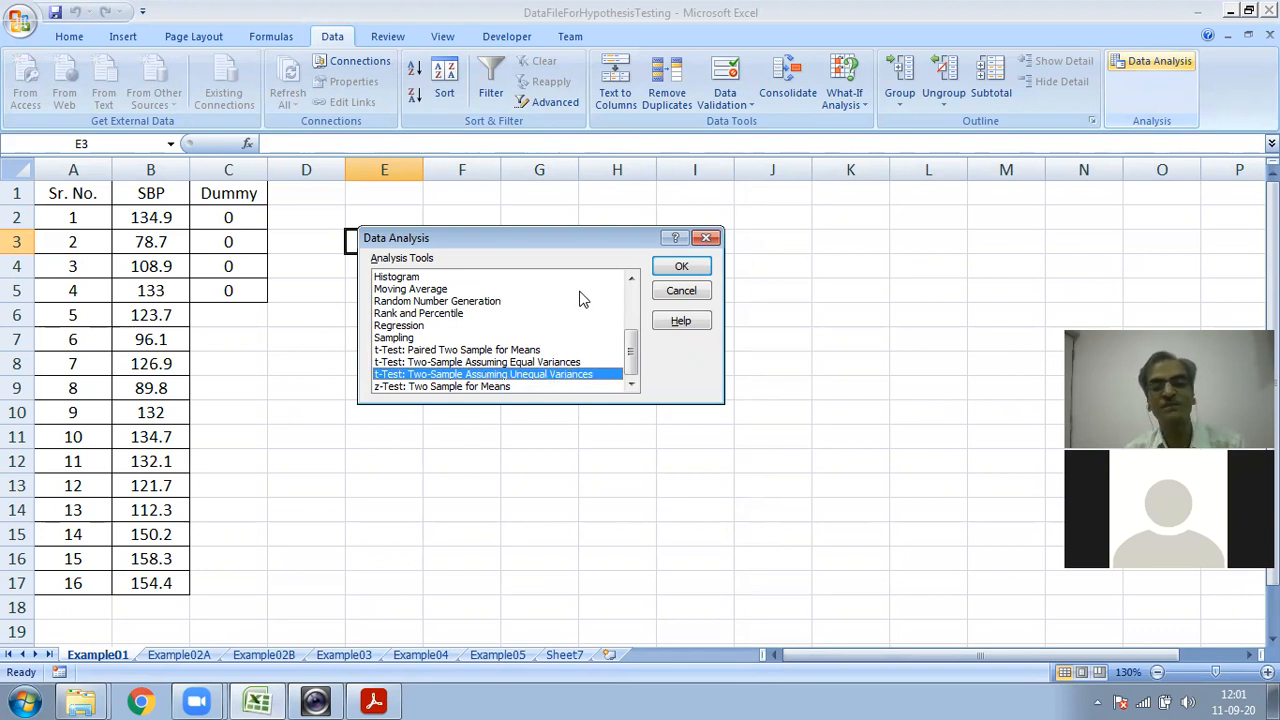
left_click(670, 268)
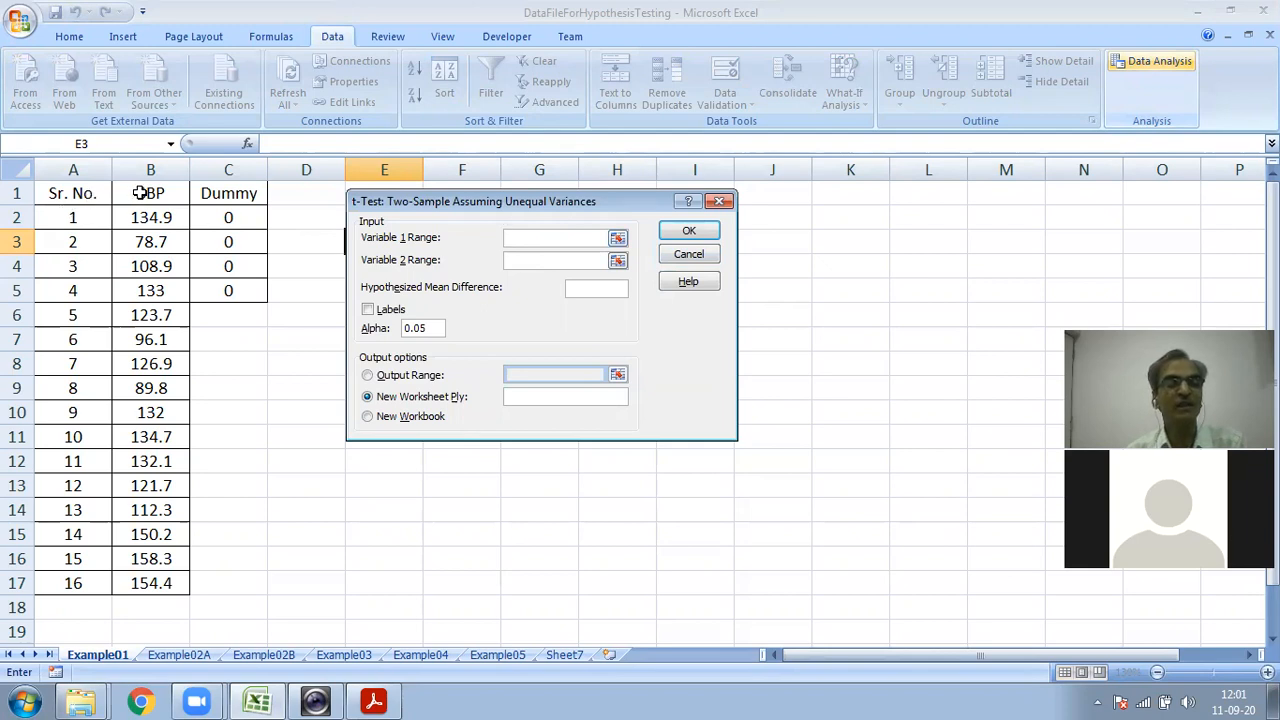
Step: Set the Variable 1 range to the SBP data $B$1:$B$17 and the Variable 2 range to the Dummy data $C$1:$C$5
left_click_drag(141, 193, 177, 586)
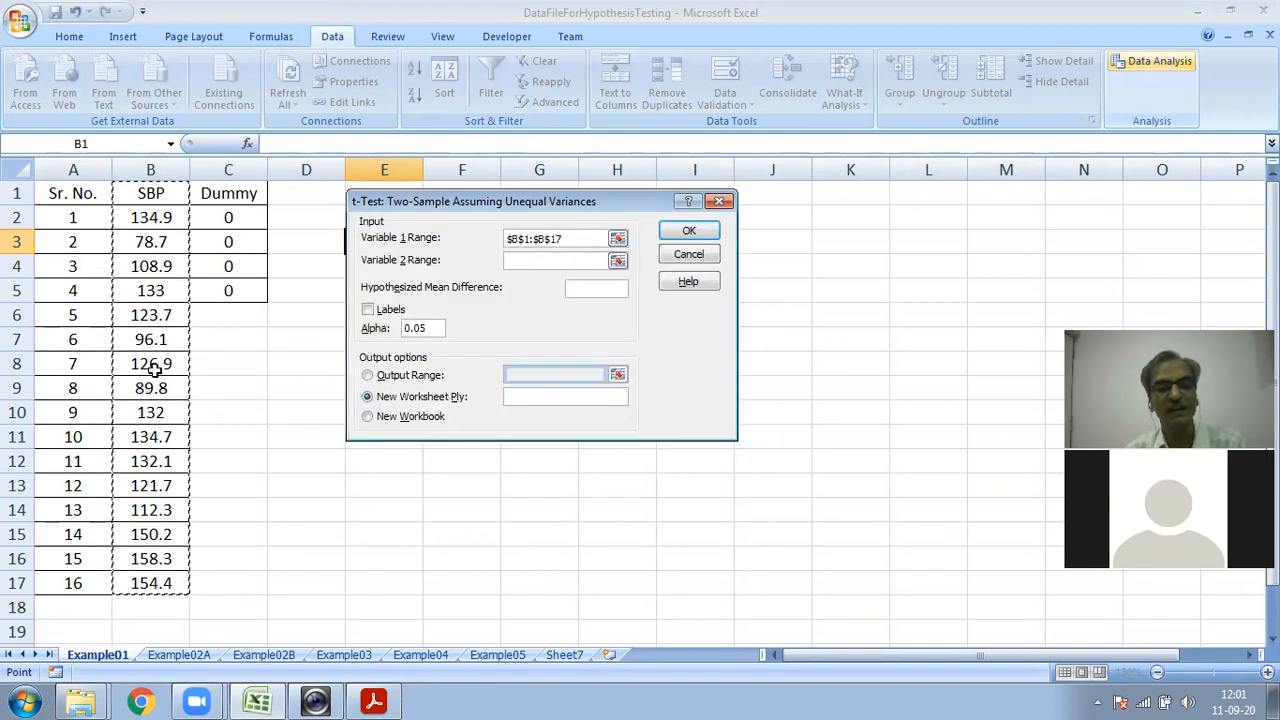
left_click(519, 258)
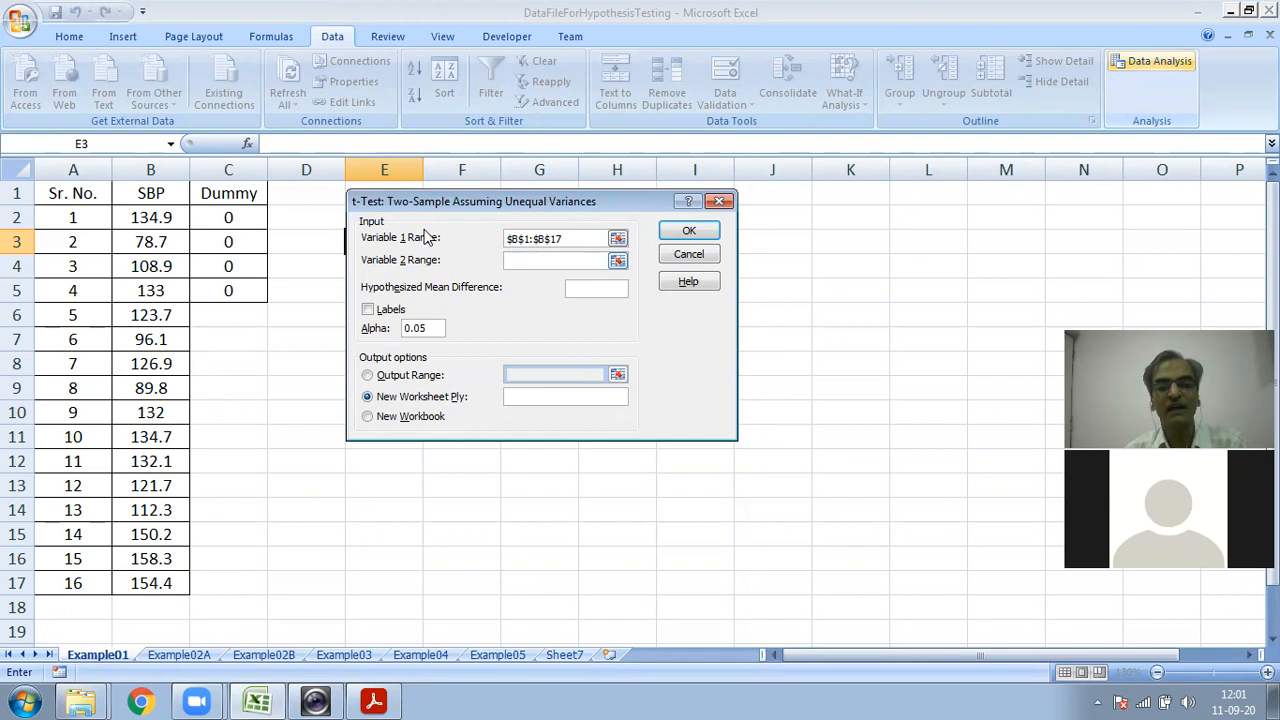
left_click_drag(243, 196, 251, 284)
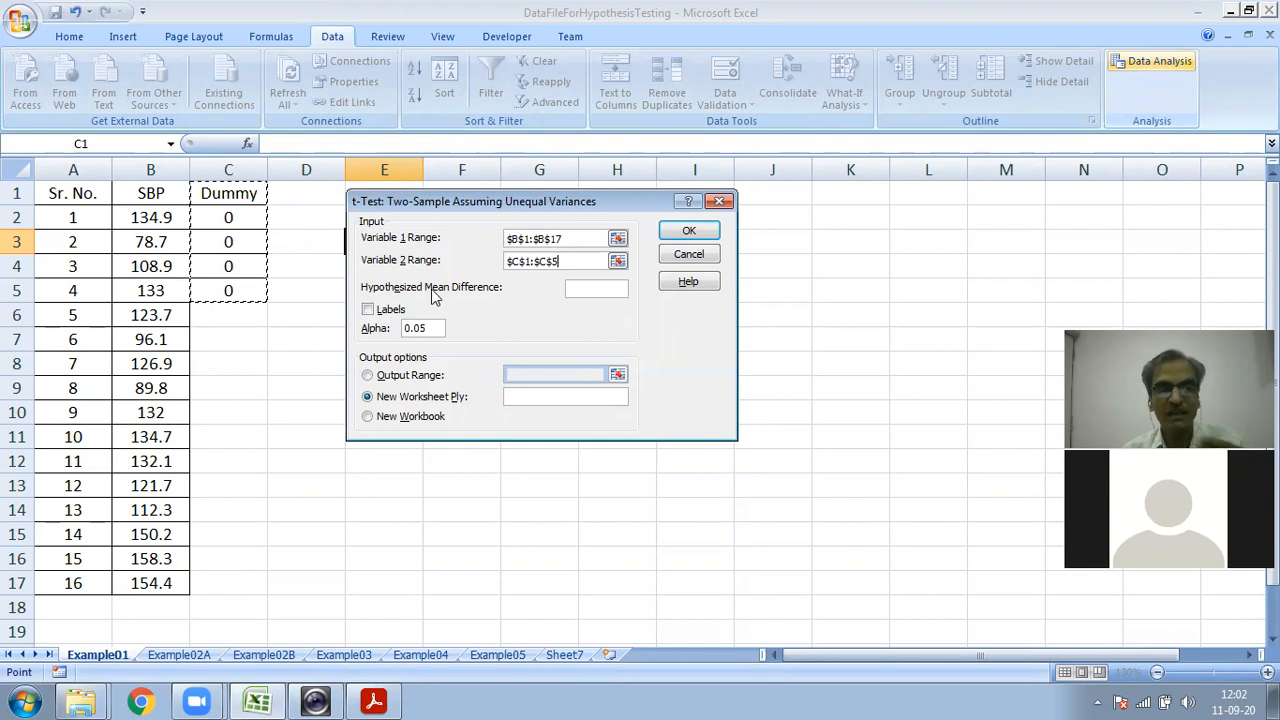
Step: Set the hypothesized mean difference to 114.8 and mark the ranges as including labels
left_click(580, 288)
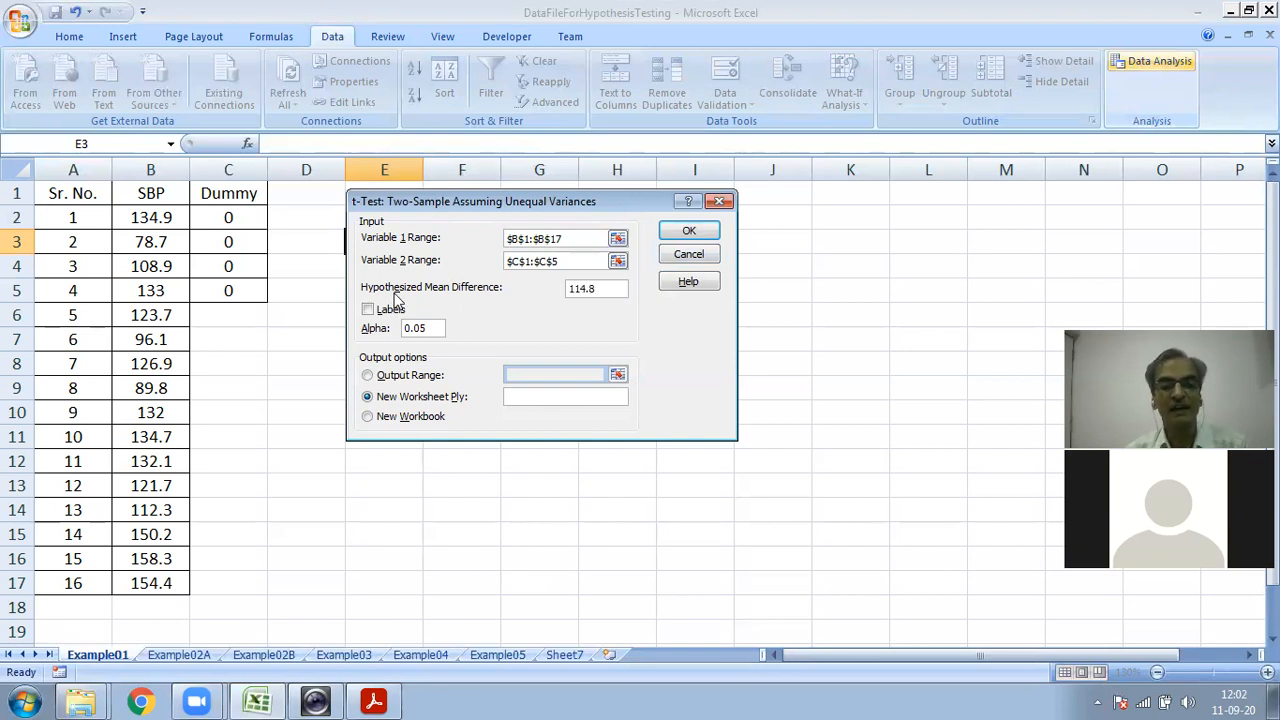
left_click(570, 237)
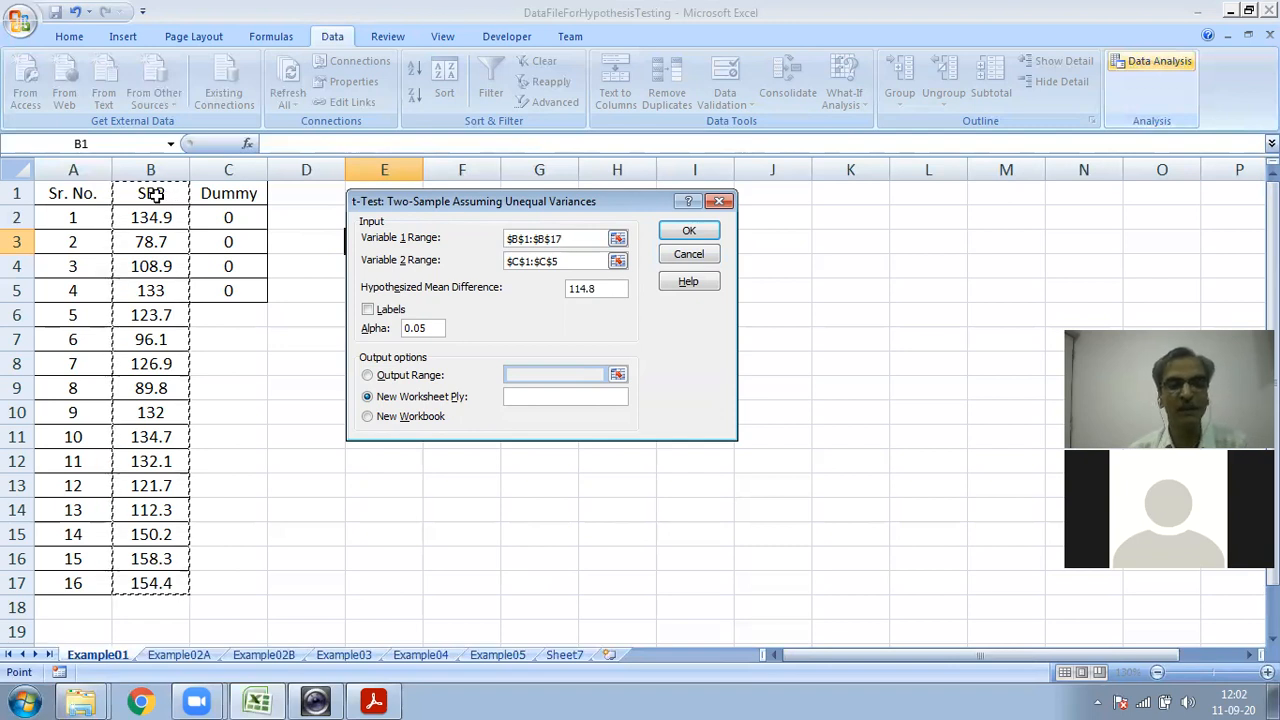
left_click(368, 310)
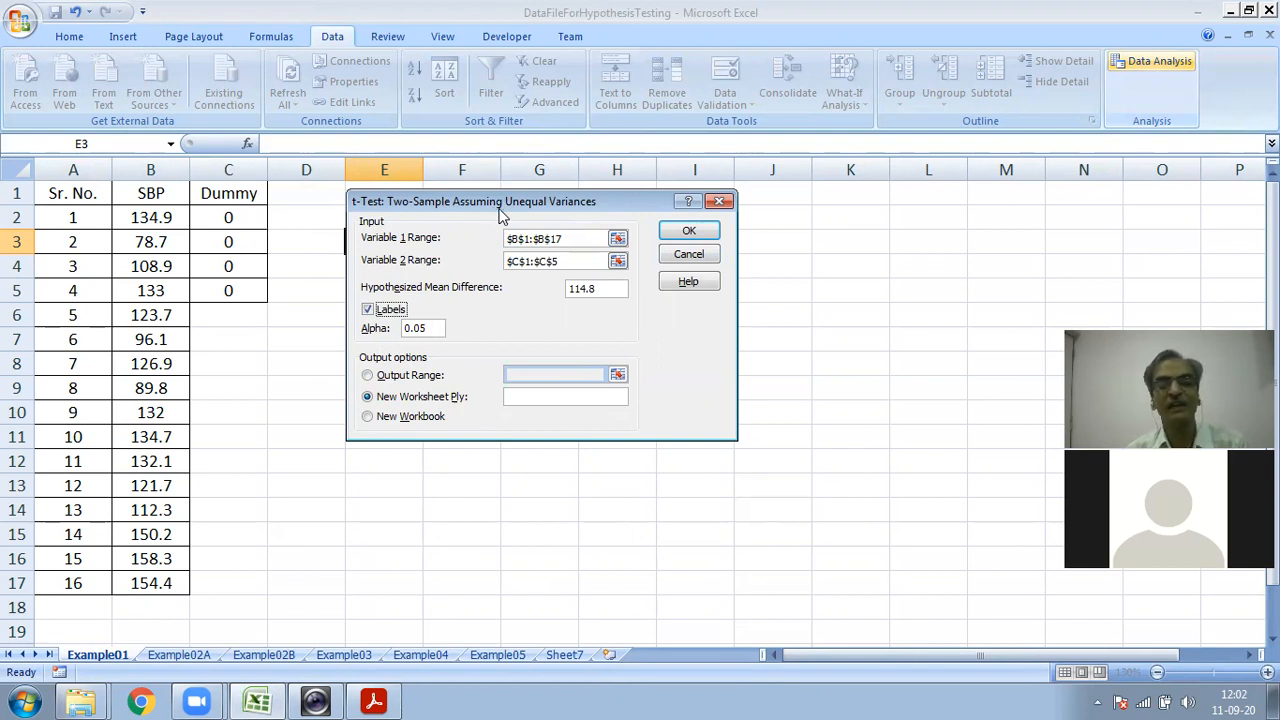
Step: Direct the t-test output to cell $E$2 of the current sheet and run the analysis
left_click_drag(502, 215, 541, 322)
left_click(406, 483)
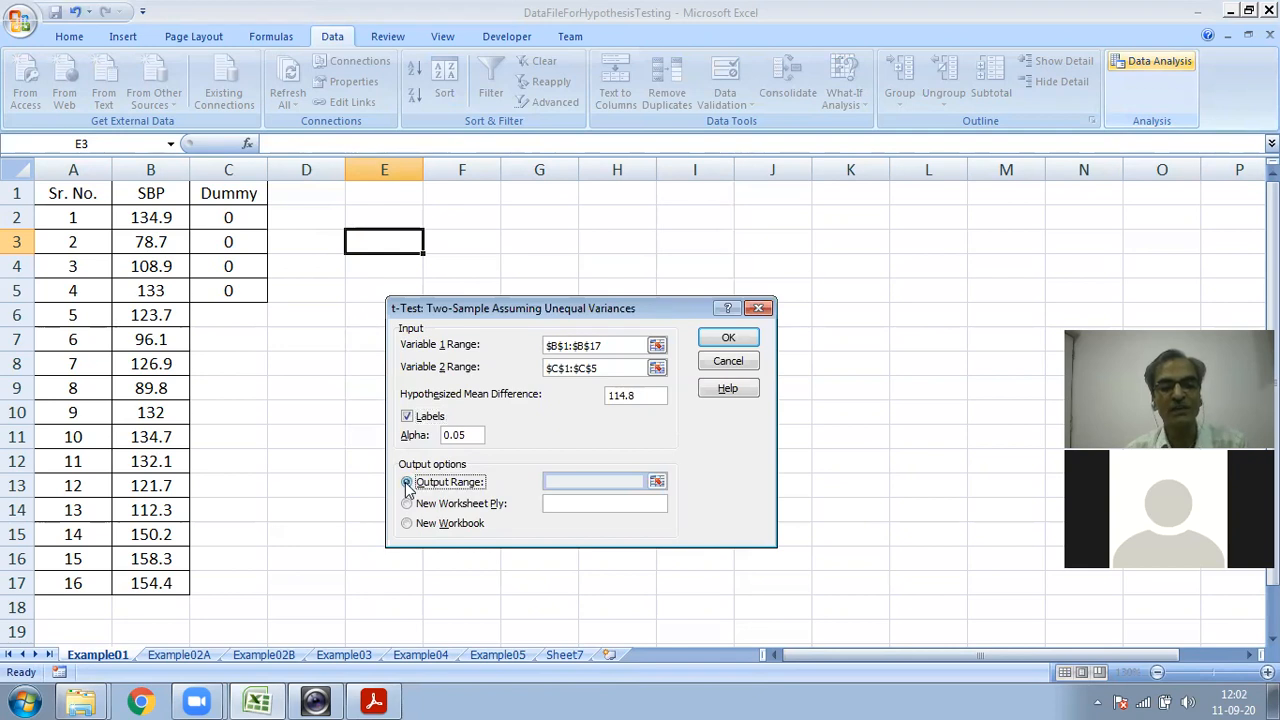
left_click(564, 481)
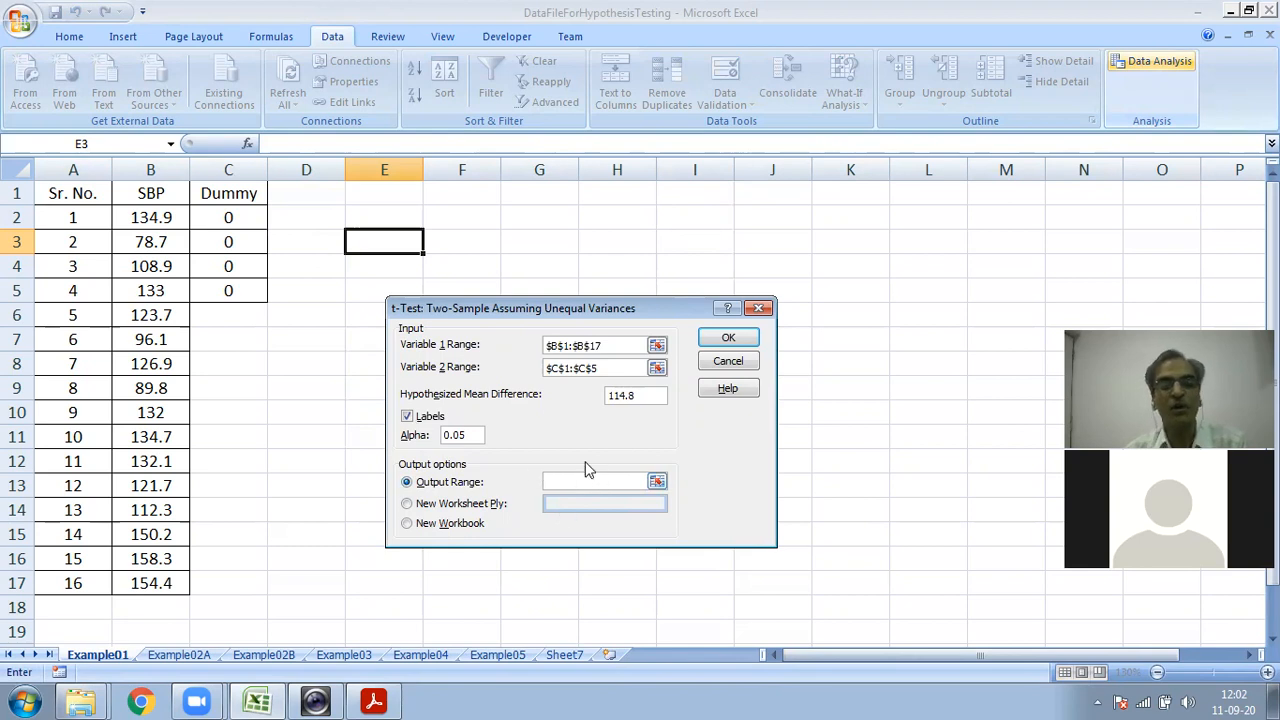
left_click(380, 209)
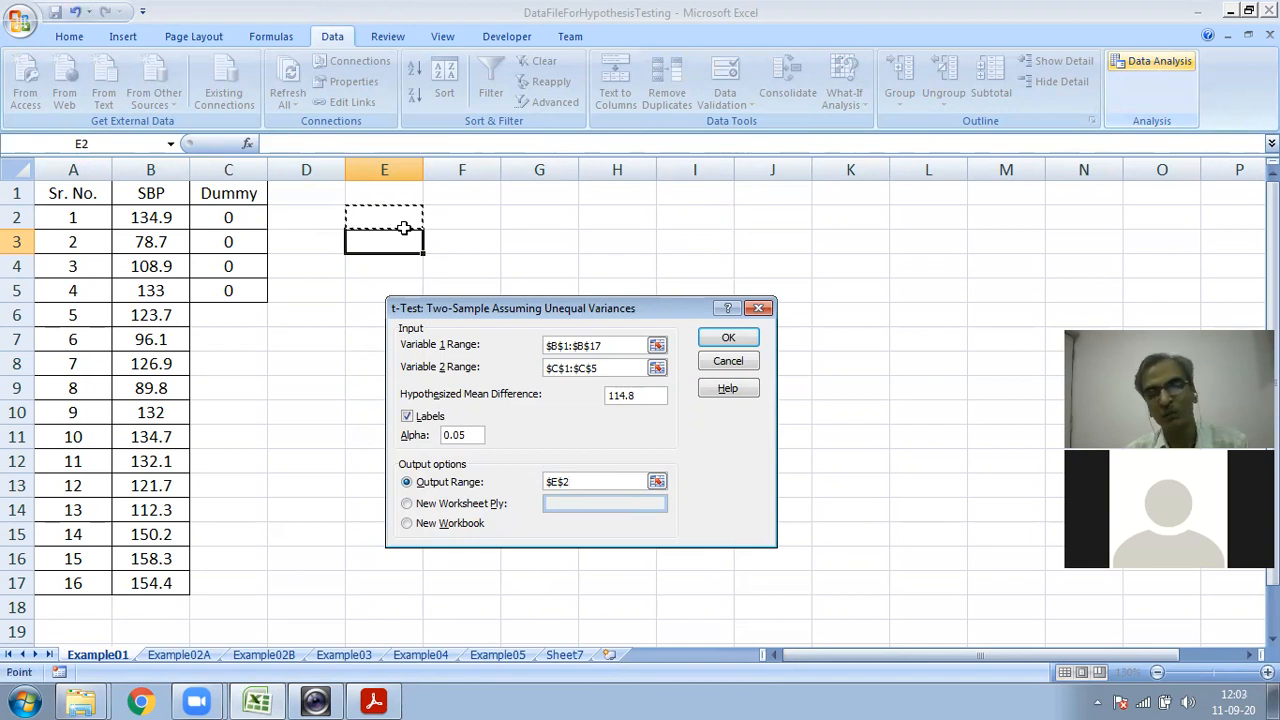
left_click(729, 339)
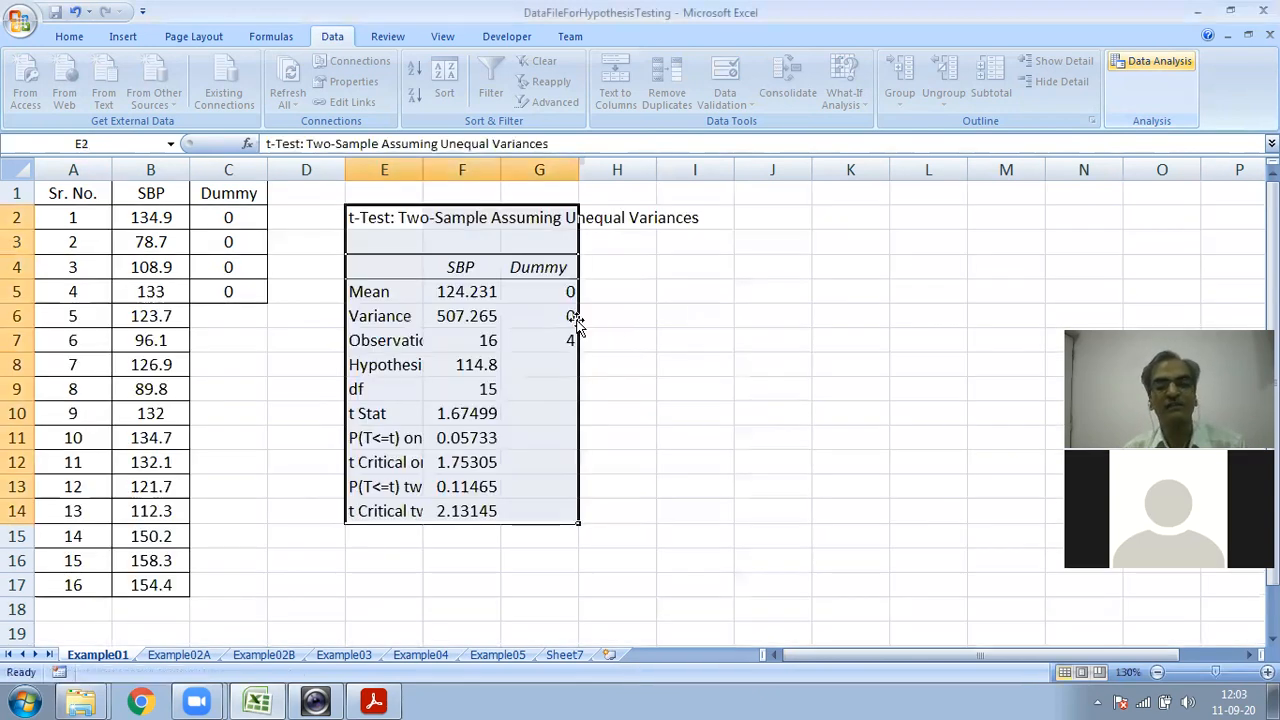
Step: Widen columns E, F and G so the labels and figures of the t-test output are easier to read
left_click_drag(501, 176, 536, 176)
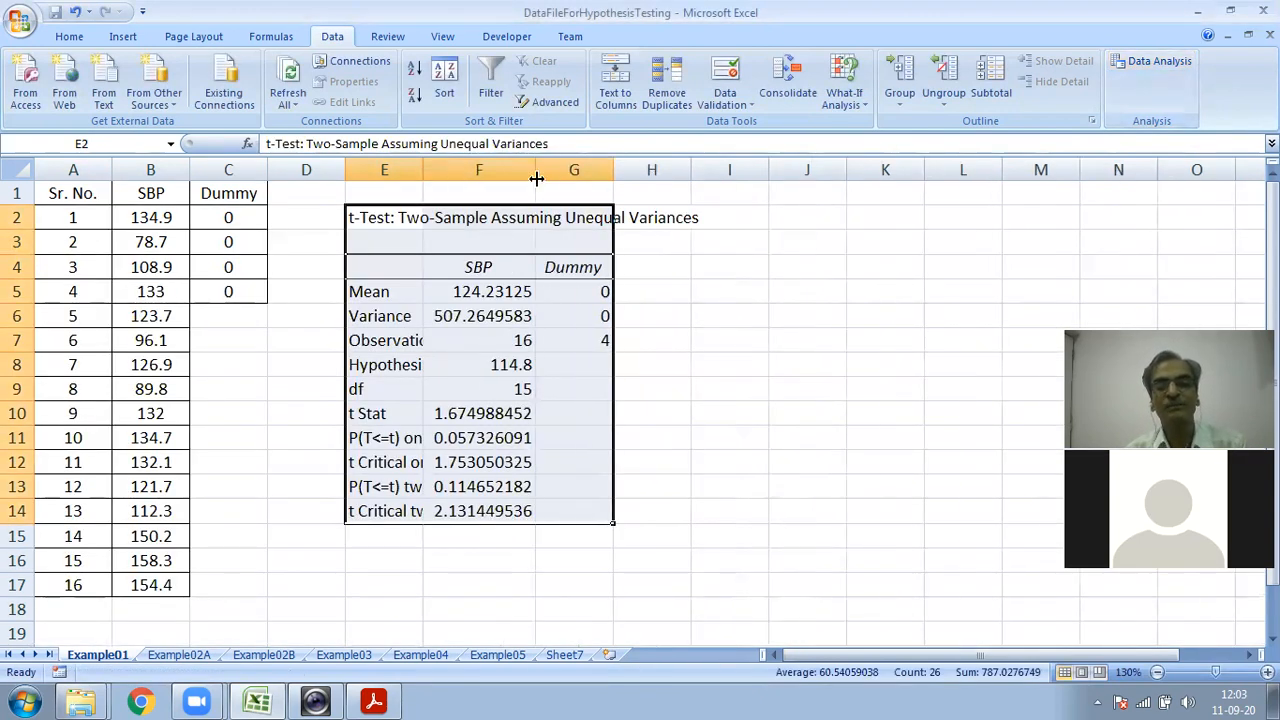
left_click_drag(424, 170, 562, 171)
left_click_drag(751, 169, 772, 170)
left_click_drag(675, 169, 692, 170)
left_click(516, 295)
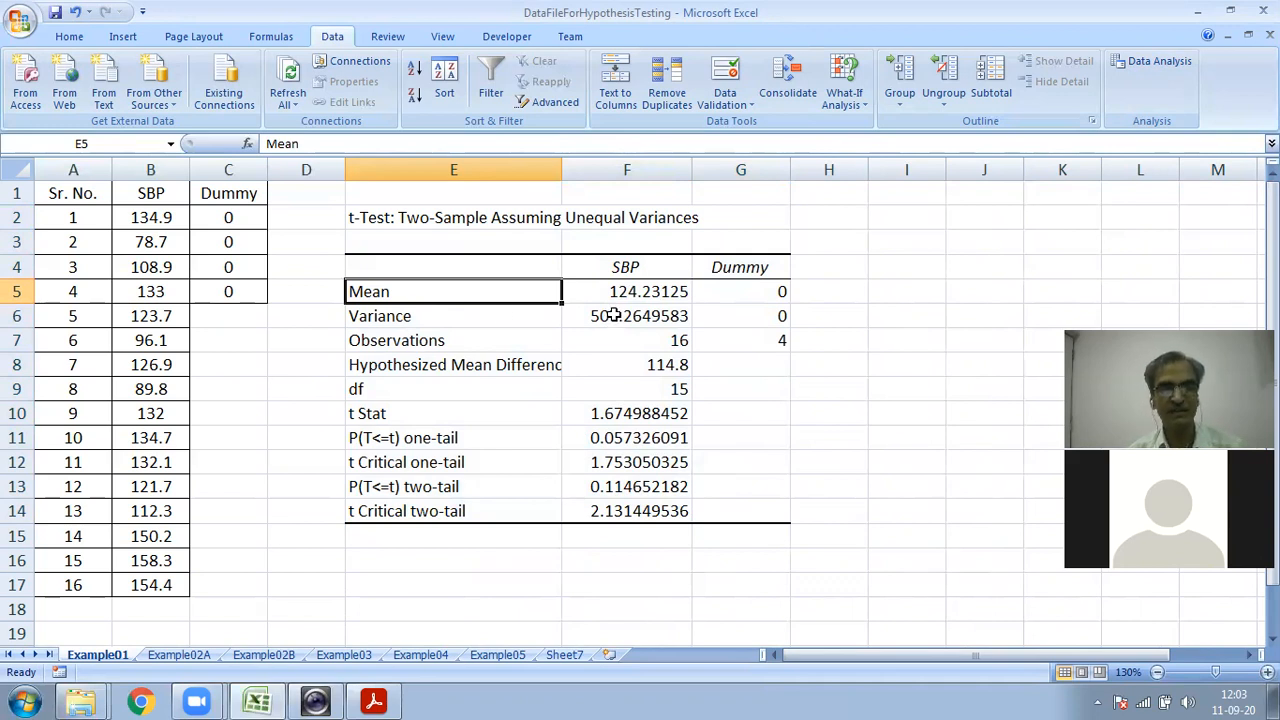
Step: Change the output title in cell E2 to "t-Test: One Sample"
left_click(390, 217)
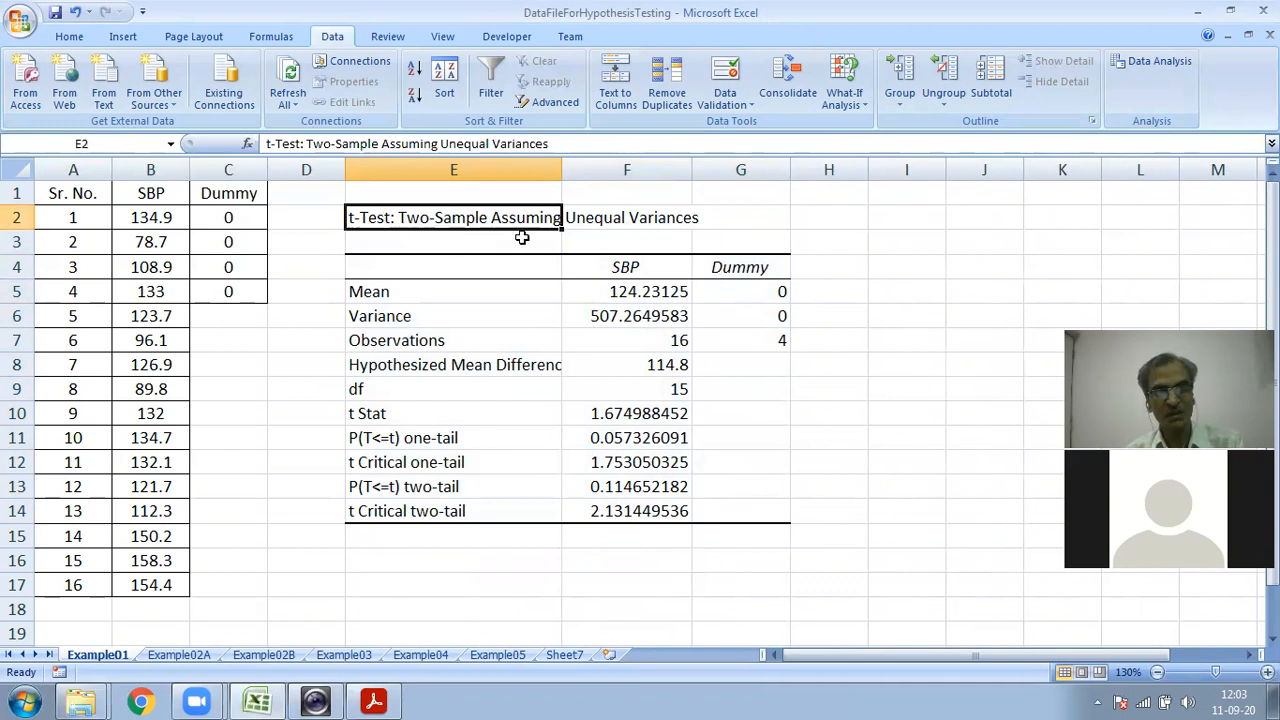
key("F2")
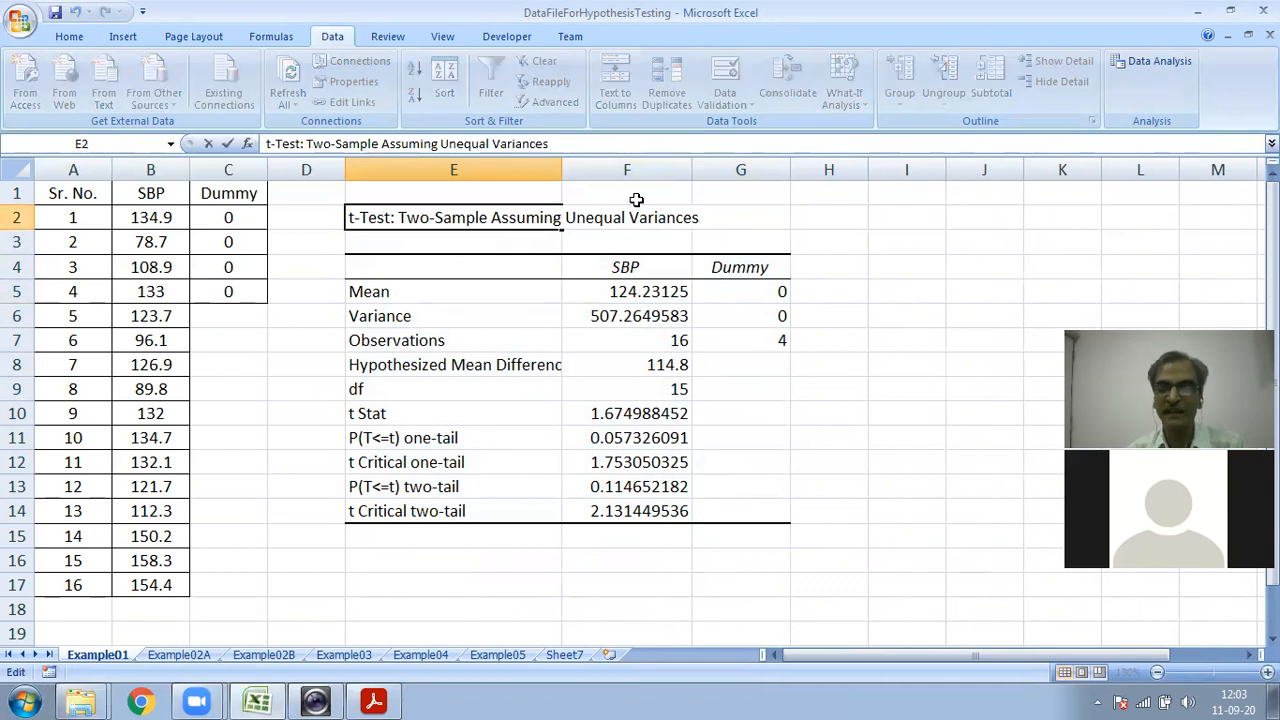
key("BackSpace")
key("BackSpace")
key("BackSpace")
key("BackSpace")
key("BackSpace")
key("BackSpace")
key("BackSpace")
key("BackSpace")
key("BackSpace")
key("BackSpace")
key("BackSpace")
key("BackSpace")
key("BackSpace")
key("BackSpace")
key("BackSpace")
key("BackSpace")
key("BackSpace")
key("BackSpace")
key("BackSpace")
key("BackSpace")
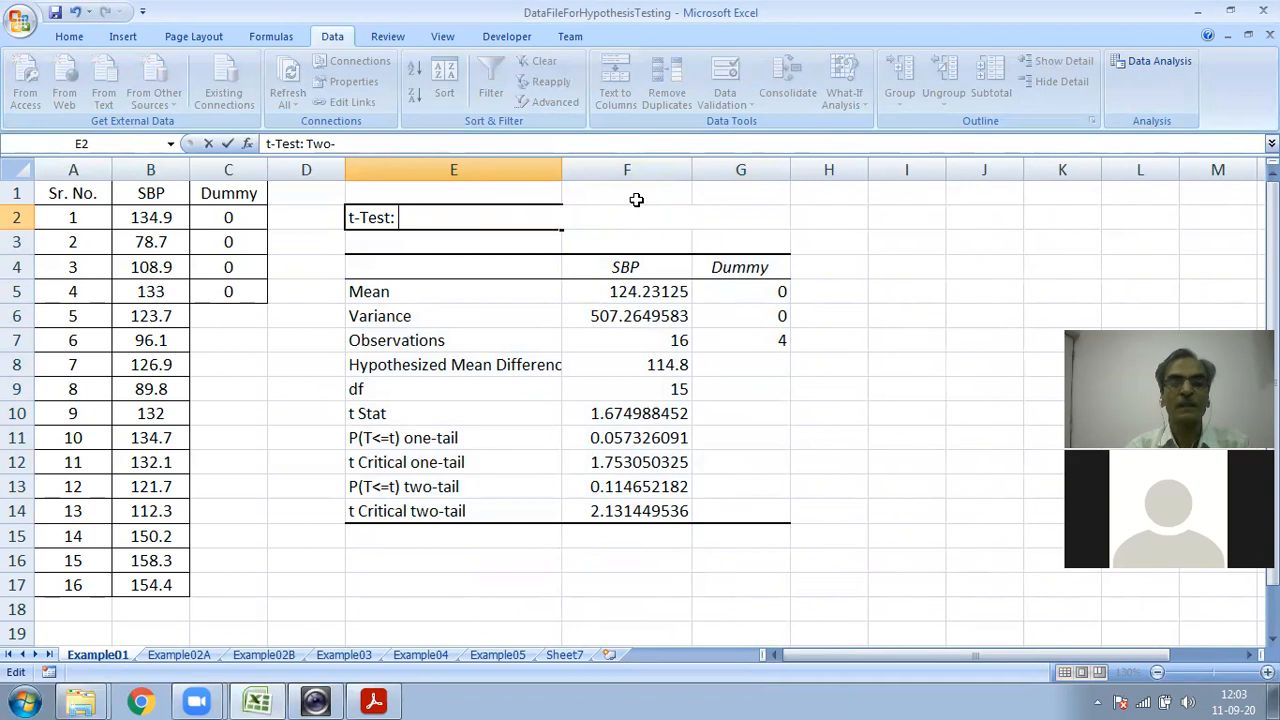
type("One Sample")
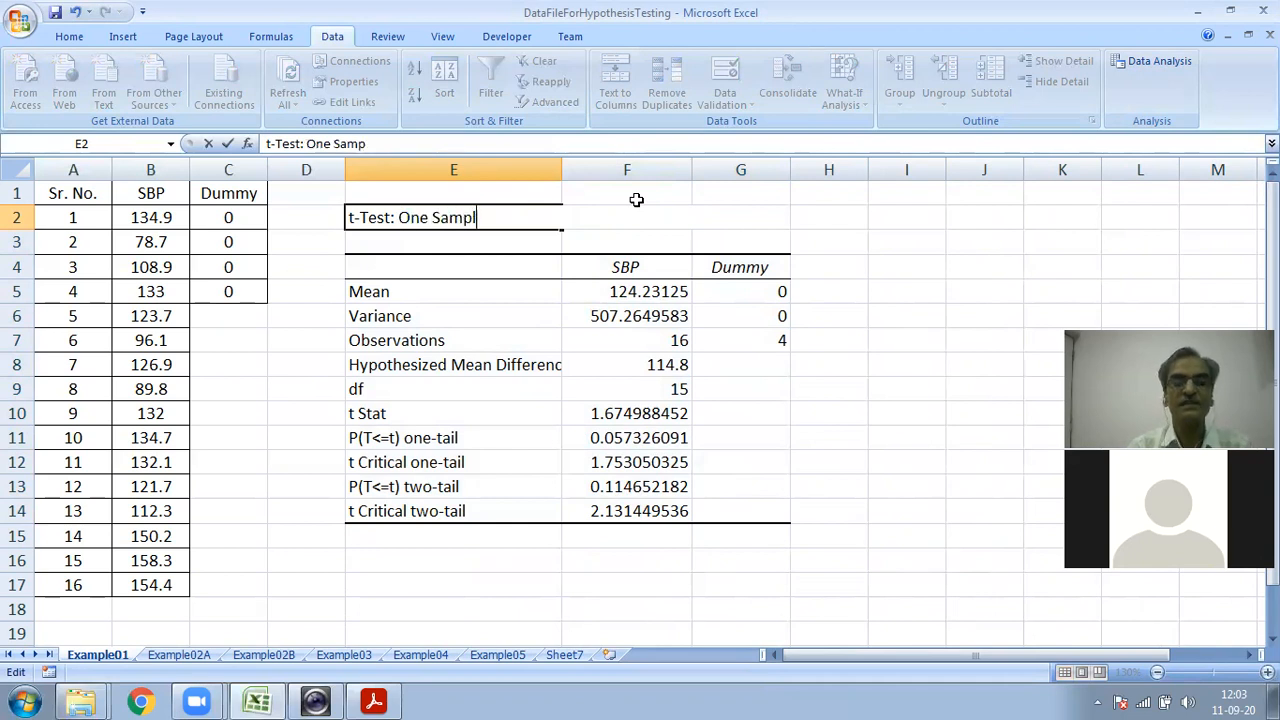
key("Return")
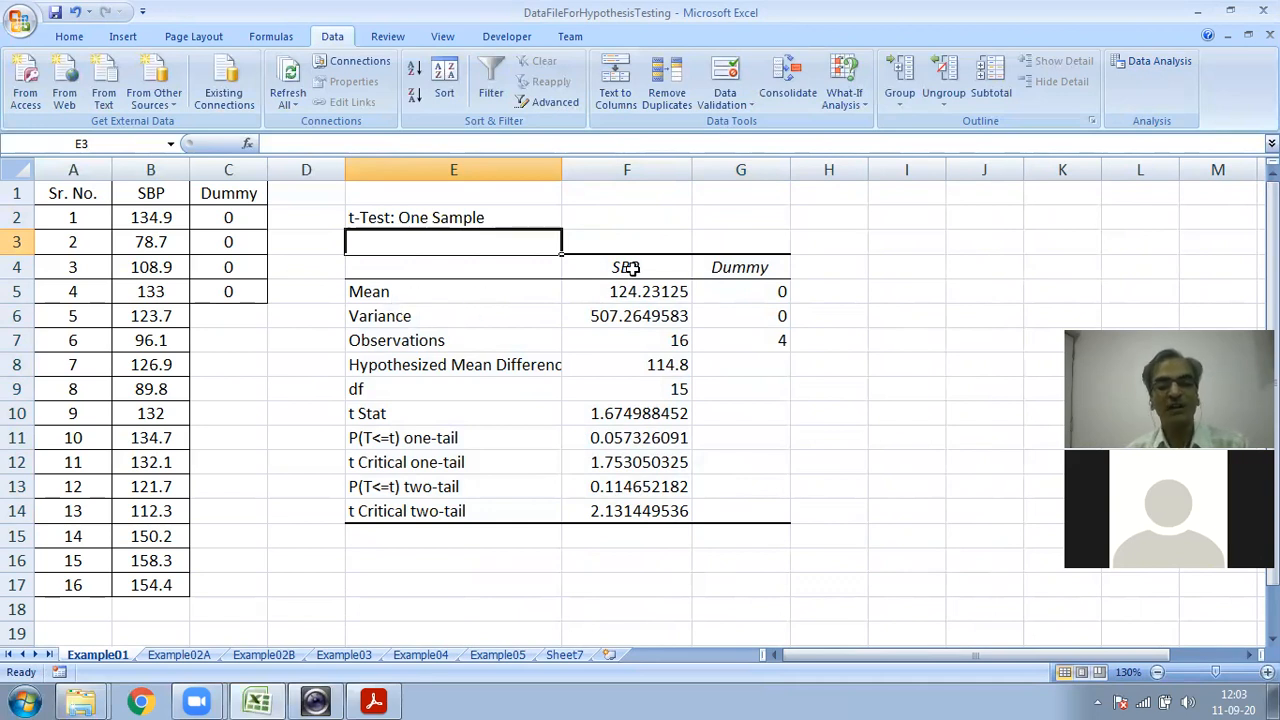
Step: Examine the mean, variance, observations, hypothesized mean difference and df rows of the SBP output
left_click(384, 292)
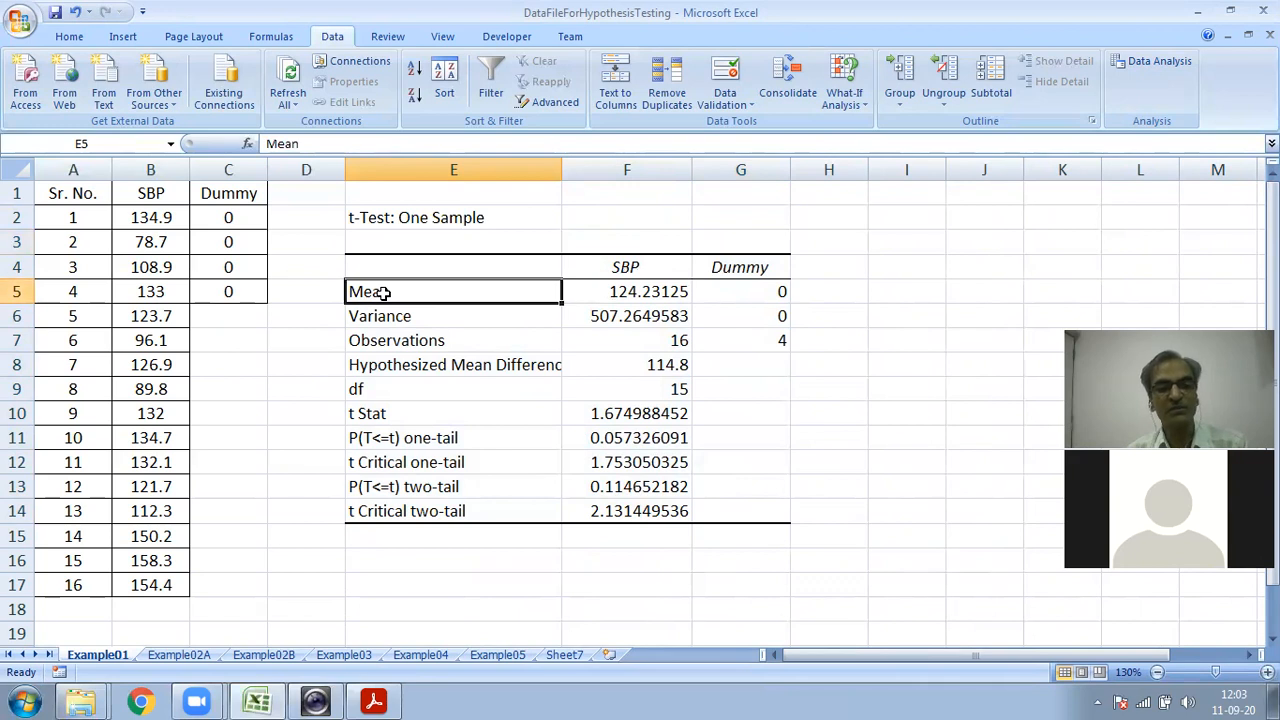
left_click(651, 292)
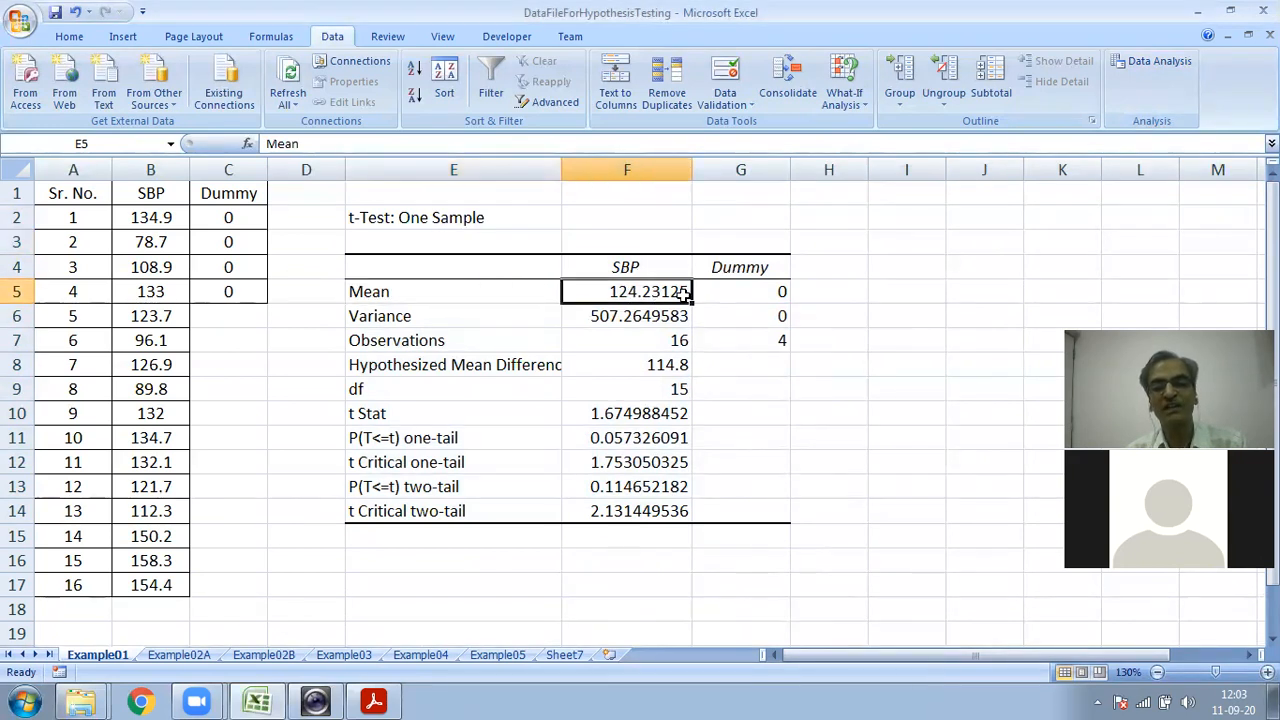
left_click(420, 316)
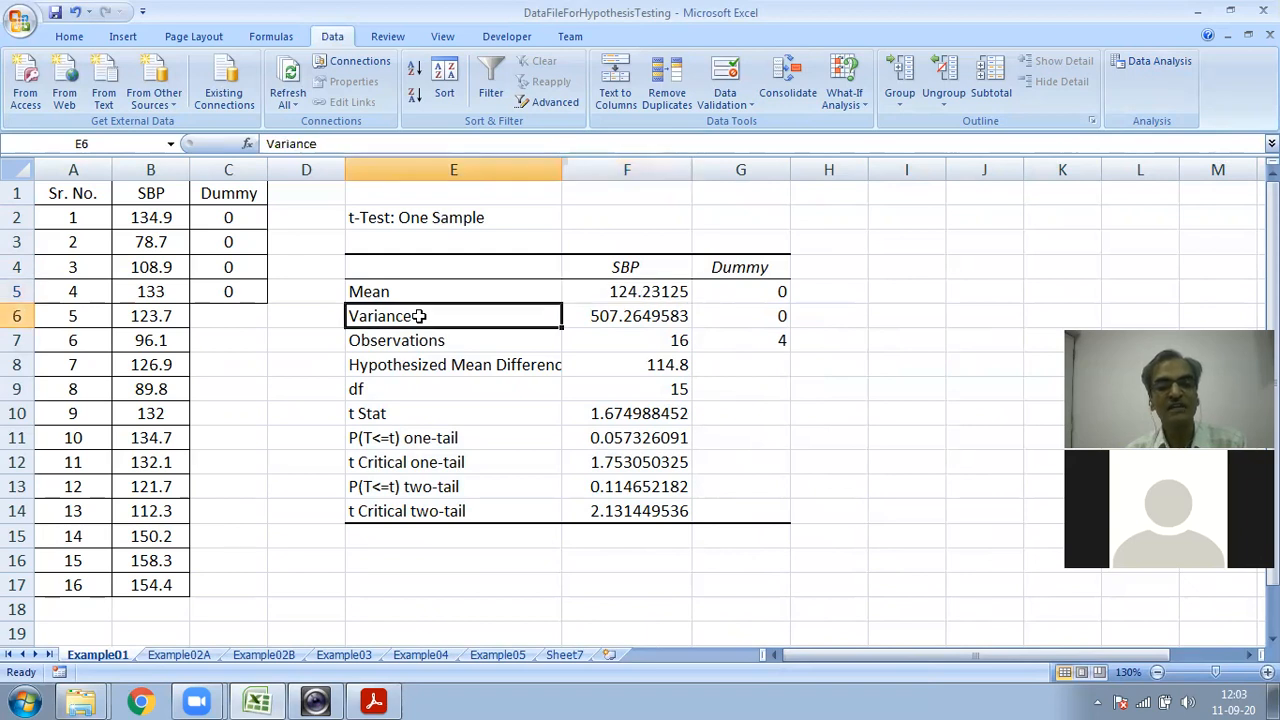
left_click(645, 317)
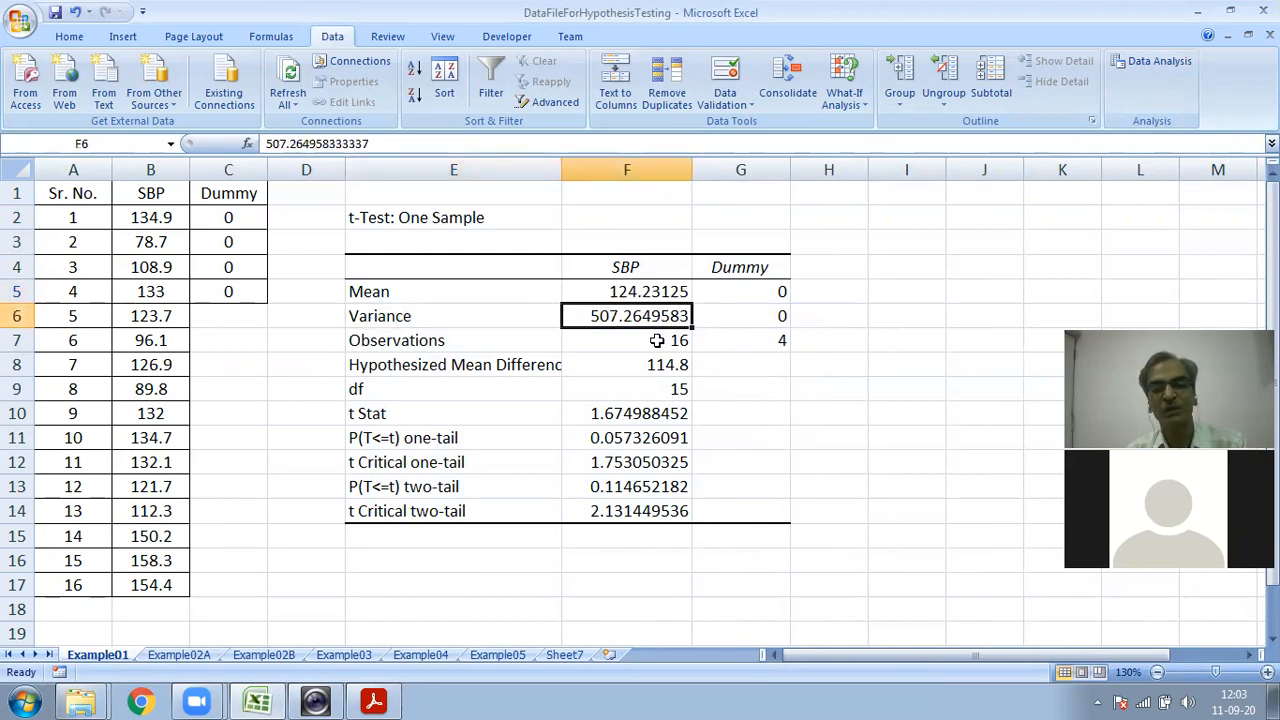
left_click(441, 341)
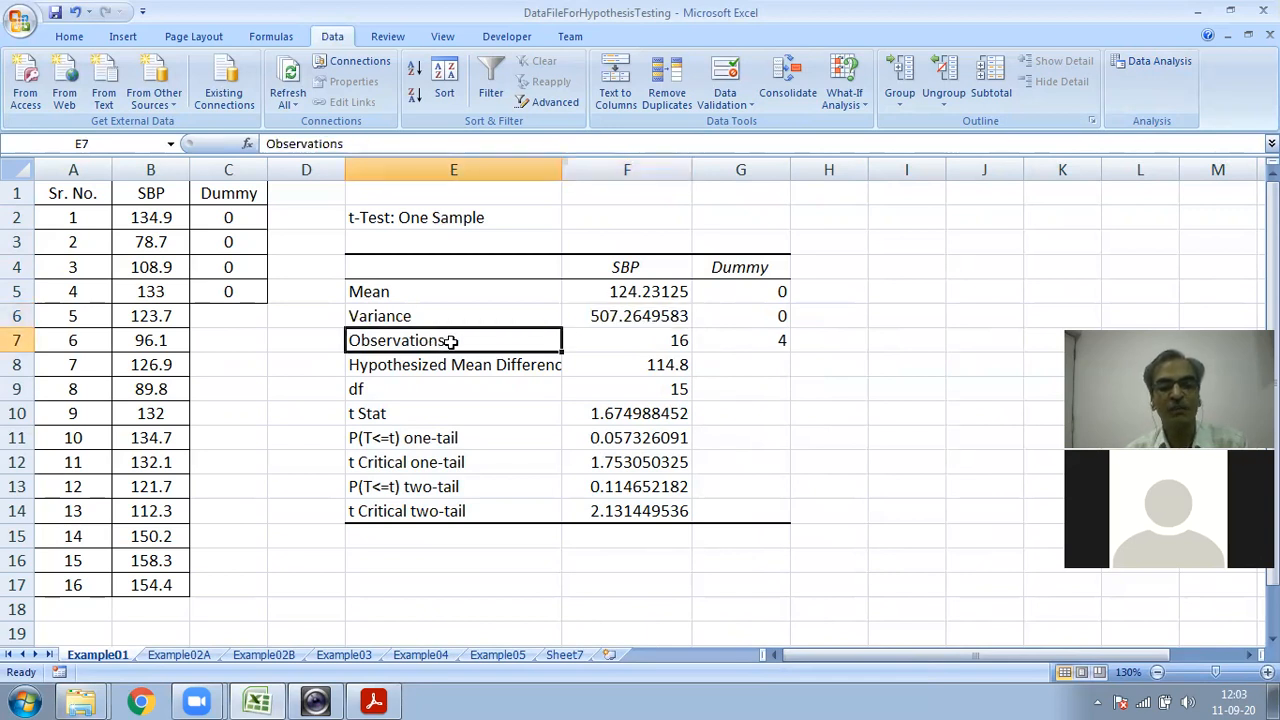
left_click(649, 342)
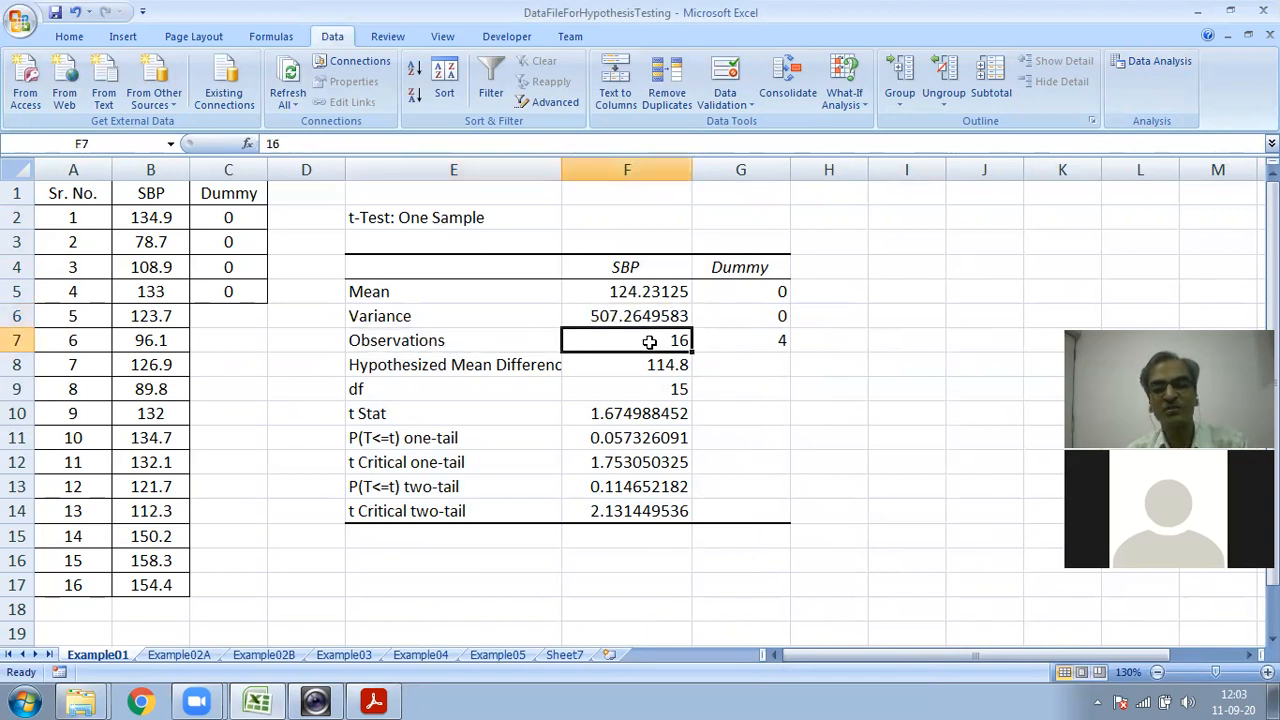
left_click(452, 363)
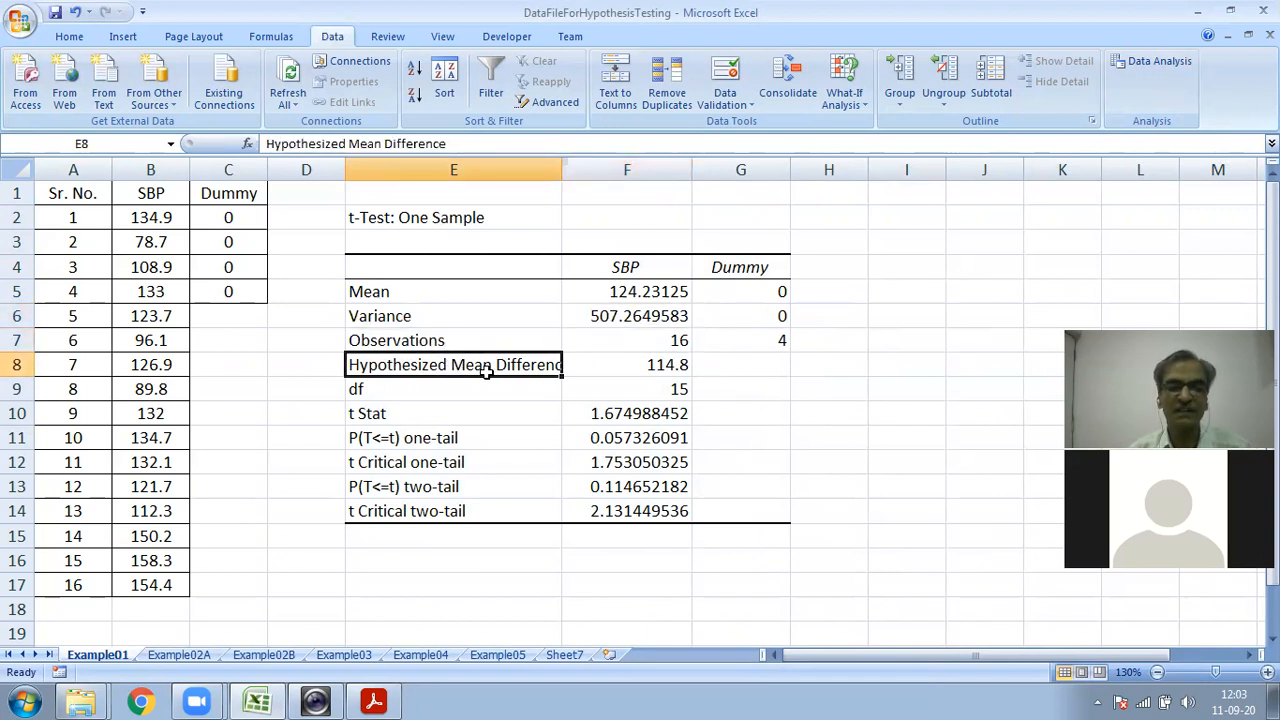
left_click(671, 365)
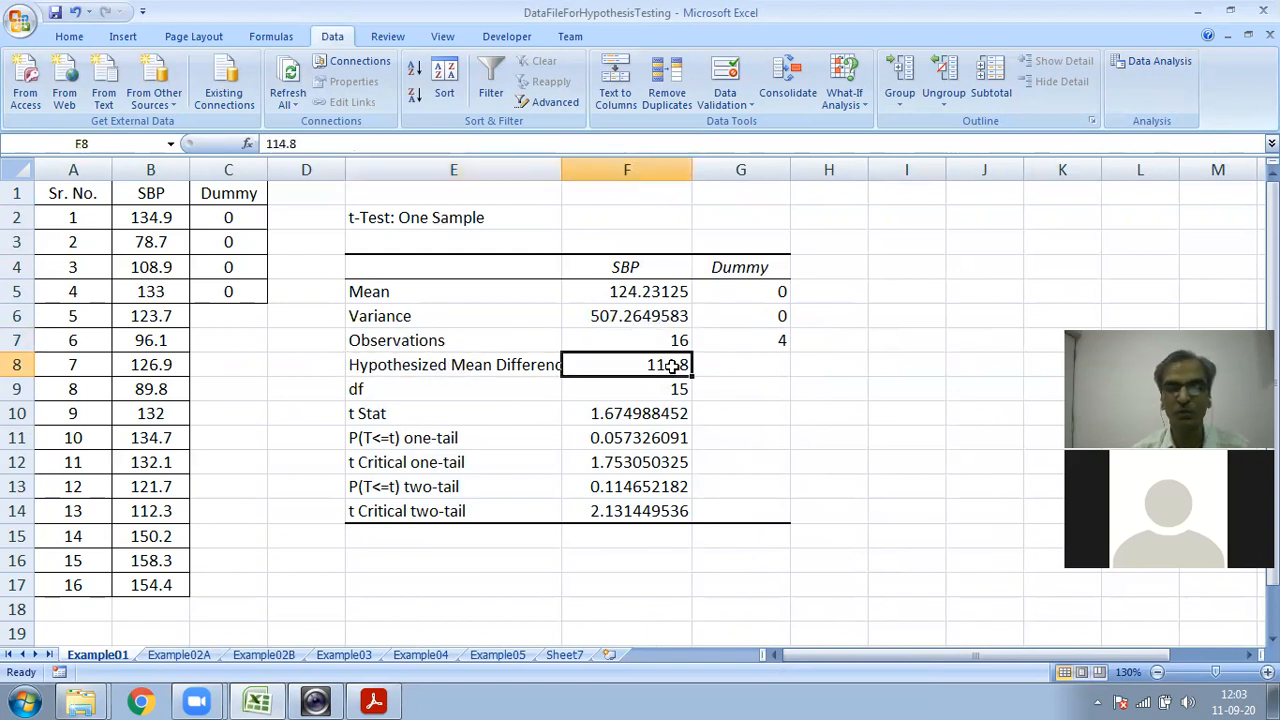
left_click(390, 390)
left_click(664, 390)
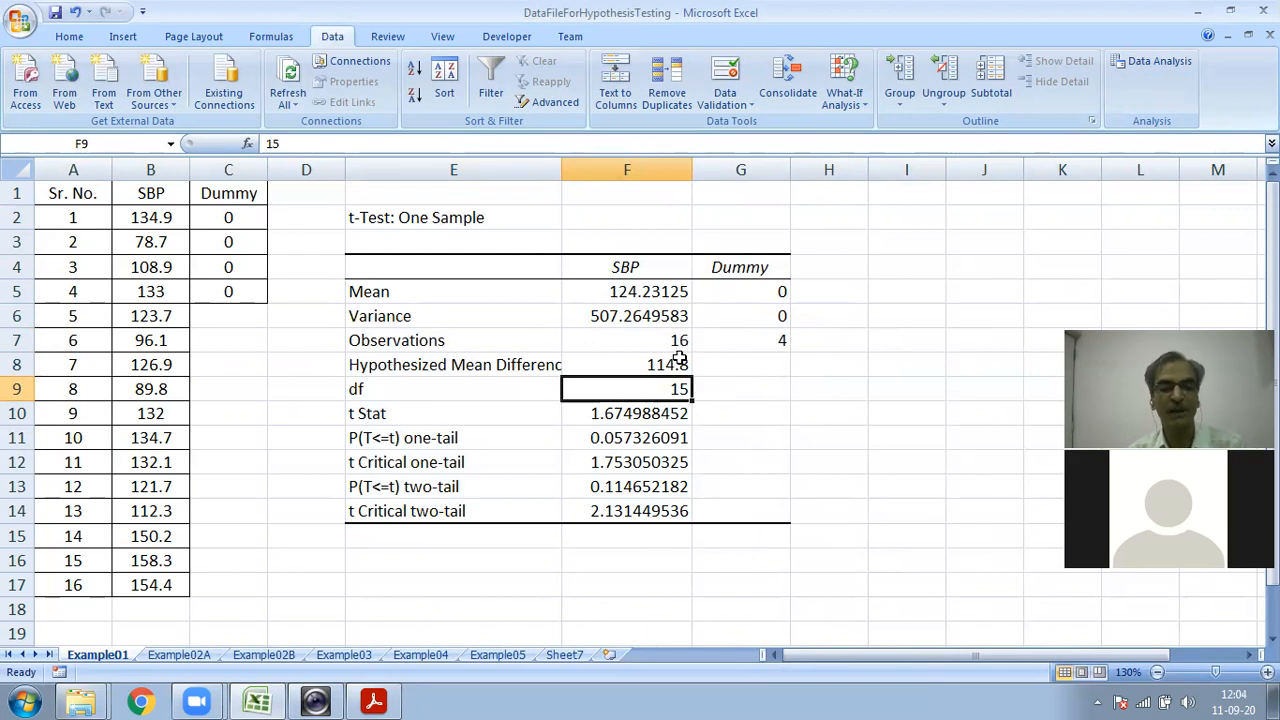
Step: Switch to the PDF presentation and review the slides from the dummy variable step through the one-sample t-test output table
left_click(374, 701)
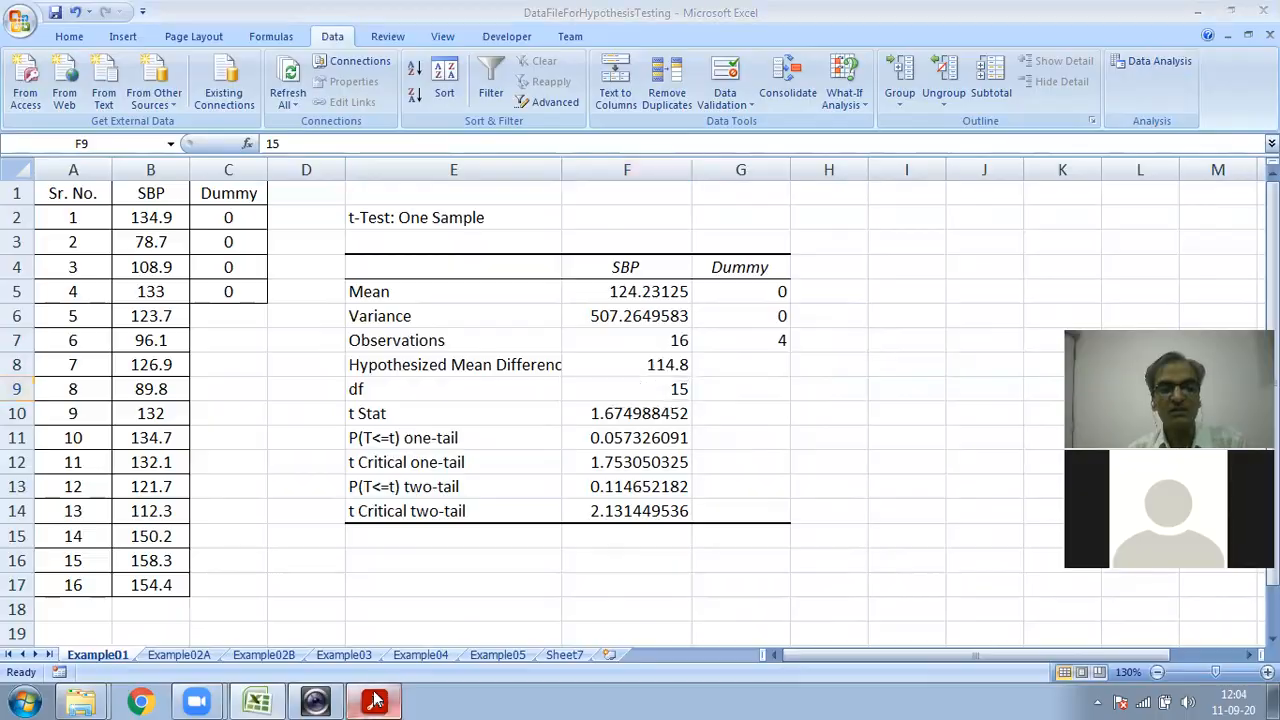
left_click(606, 508)
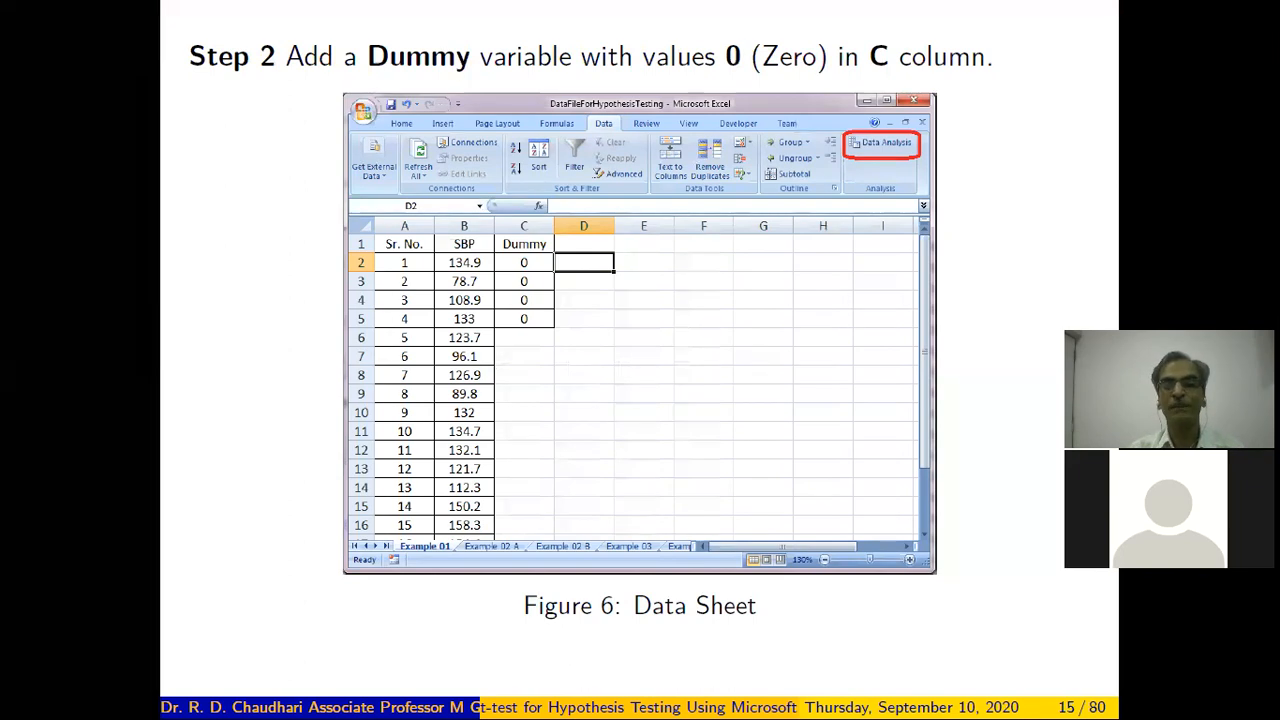
key("Page_Down")
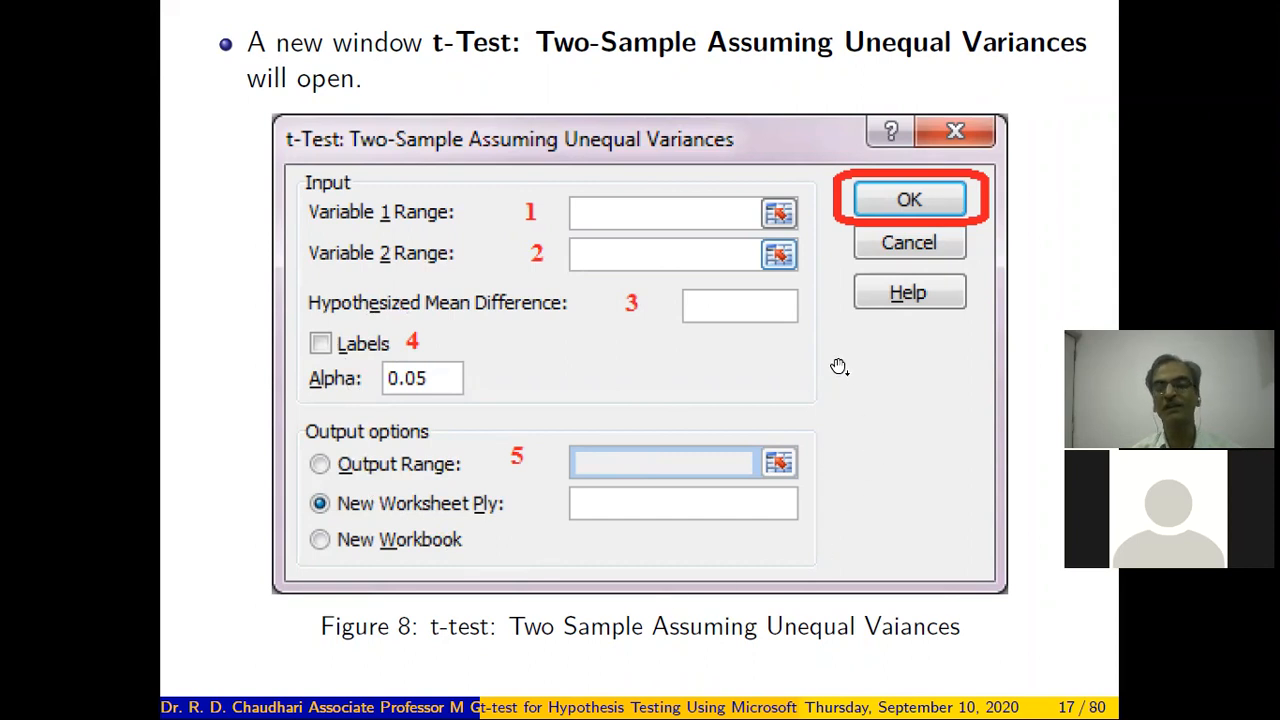
left_click(906, 208)
left_click(906, 208)
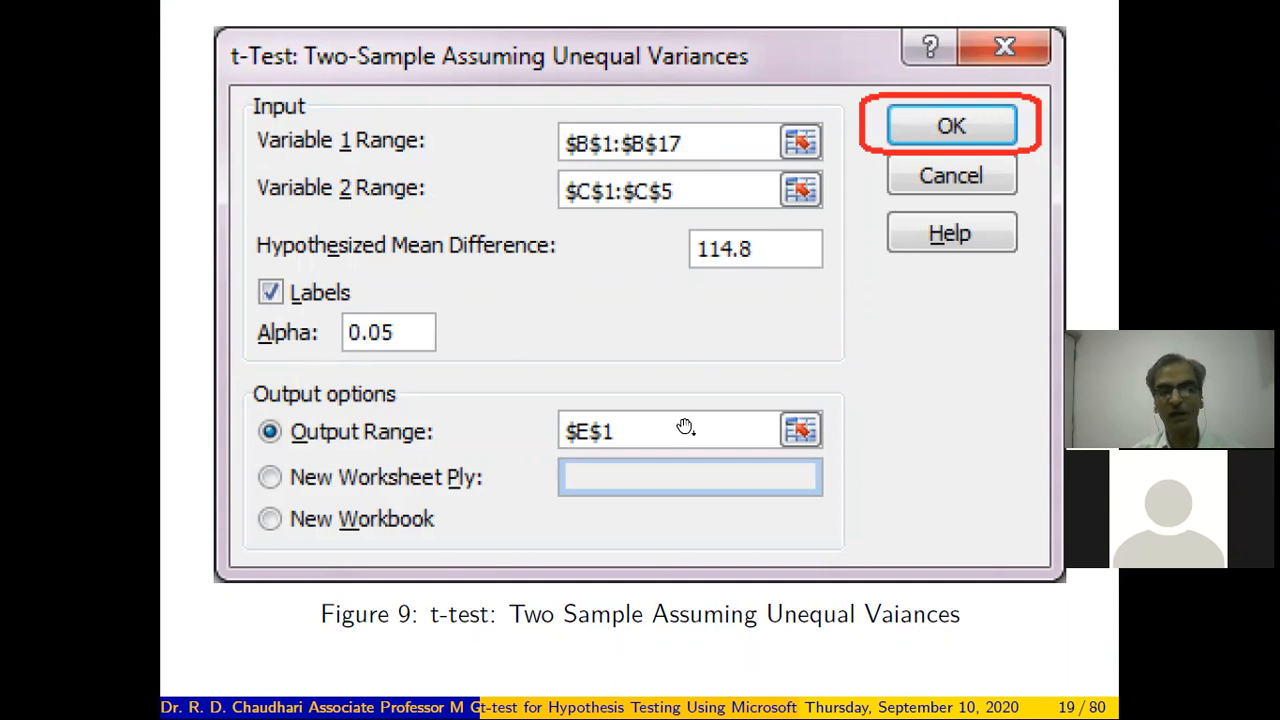
left_click(952, 132)
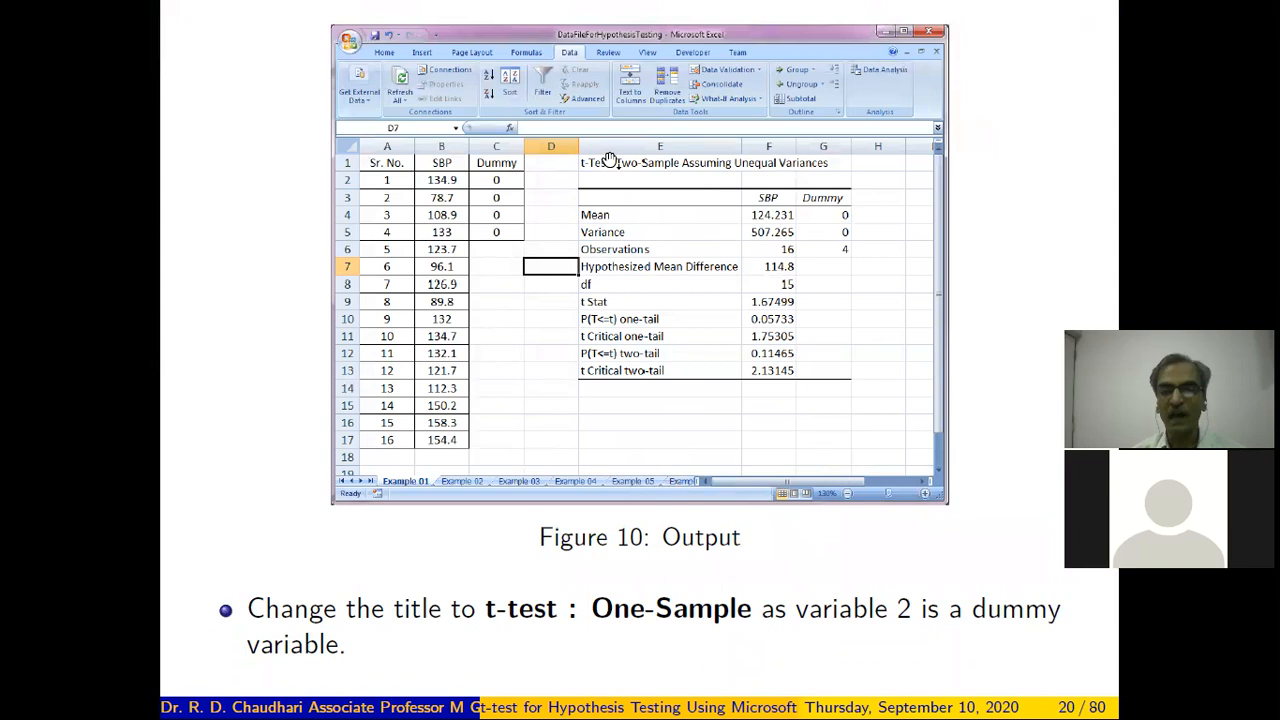
key("Page_Down")
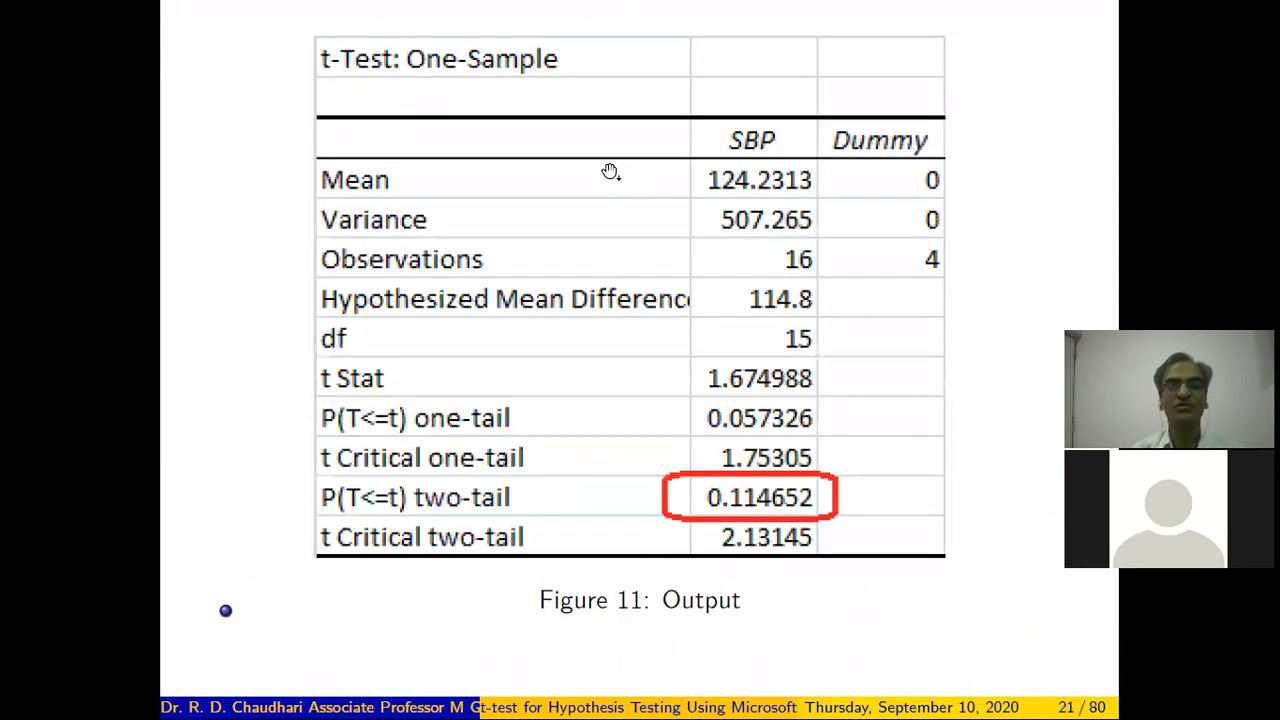
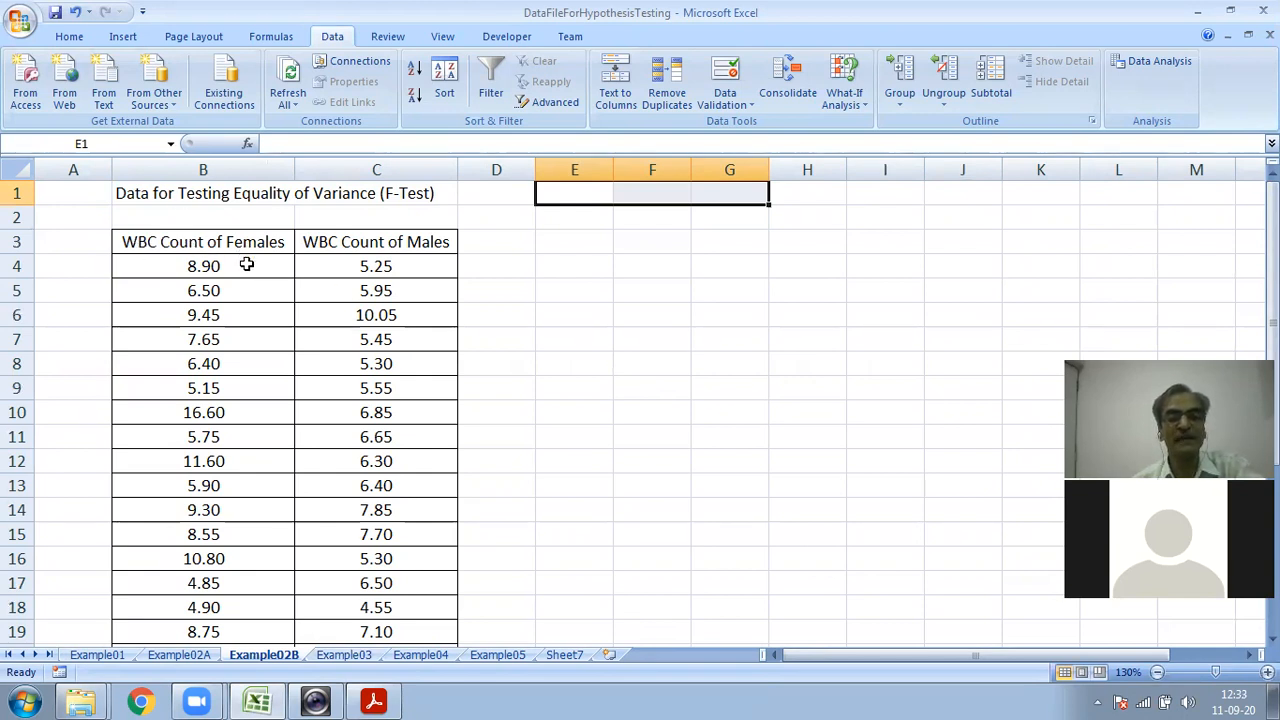
Step: Review the data on the Example02B sheet and select the female WBC counts in B4:B30 to check the sample
scroll(458, 272, "down", 1)
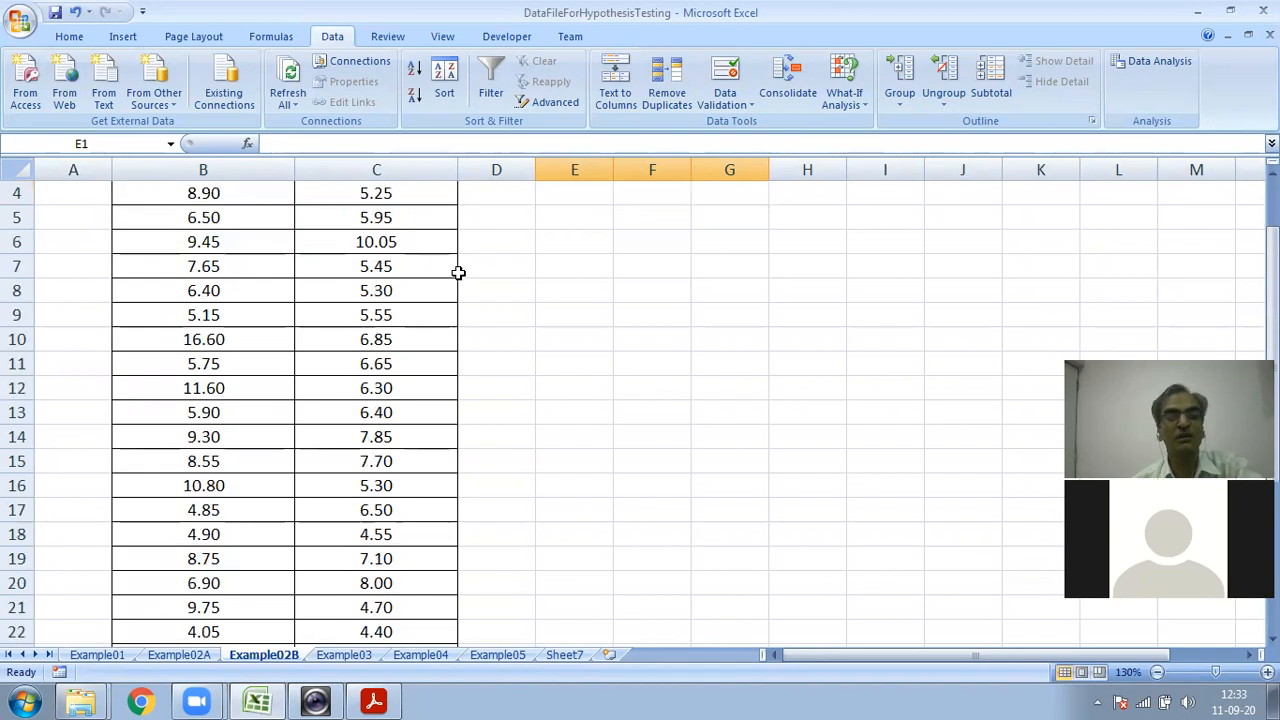
scroll(458, 272, "down", 4)
scroll(209, 434, "down", 1)
scroll(200, 289, "up", 6)
left_click(218, 266)
left_click_drag(220, 266, 226, 316)
scroll(317, 317, "up", 7)
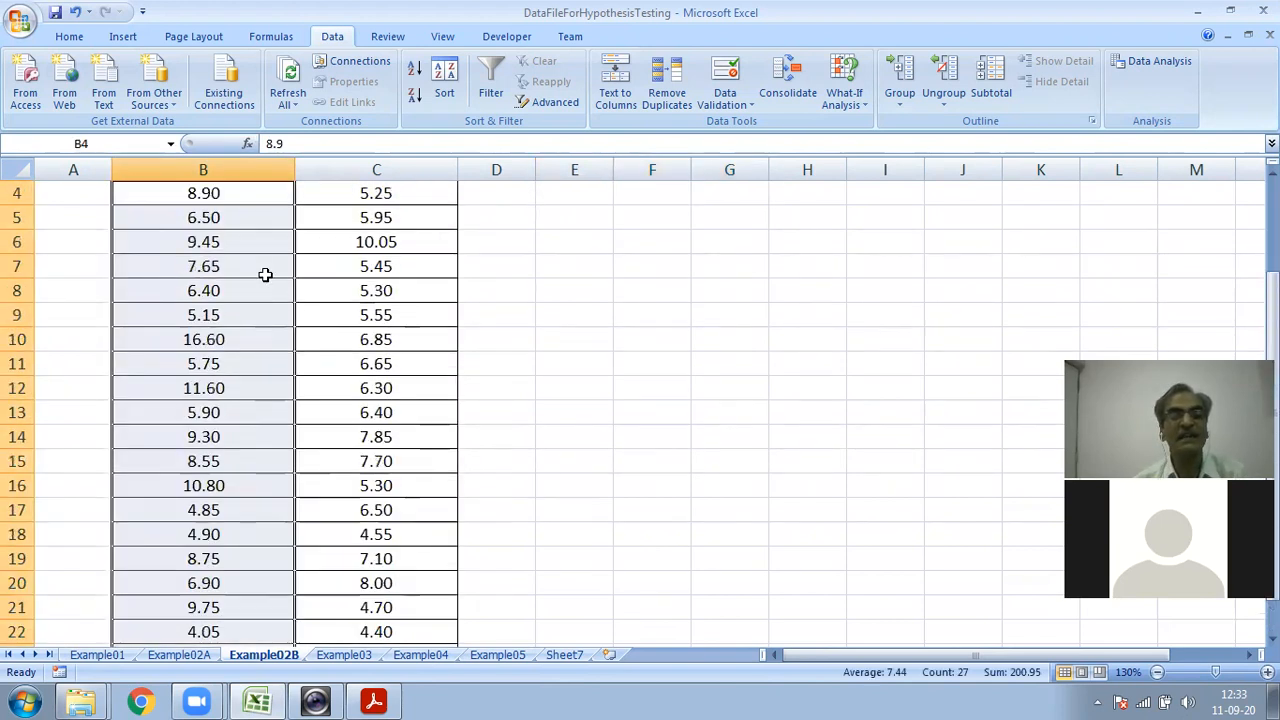
scroll(265, 274, "up", 1)
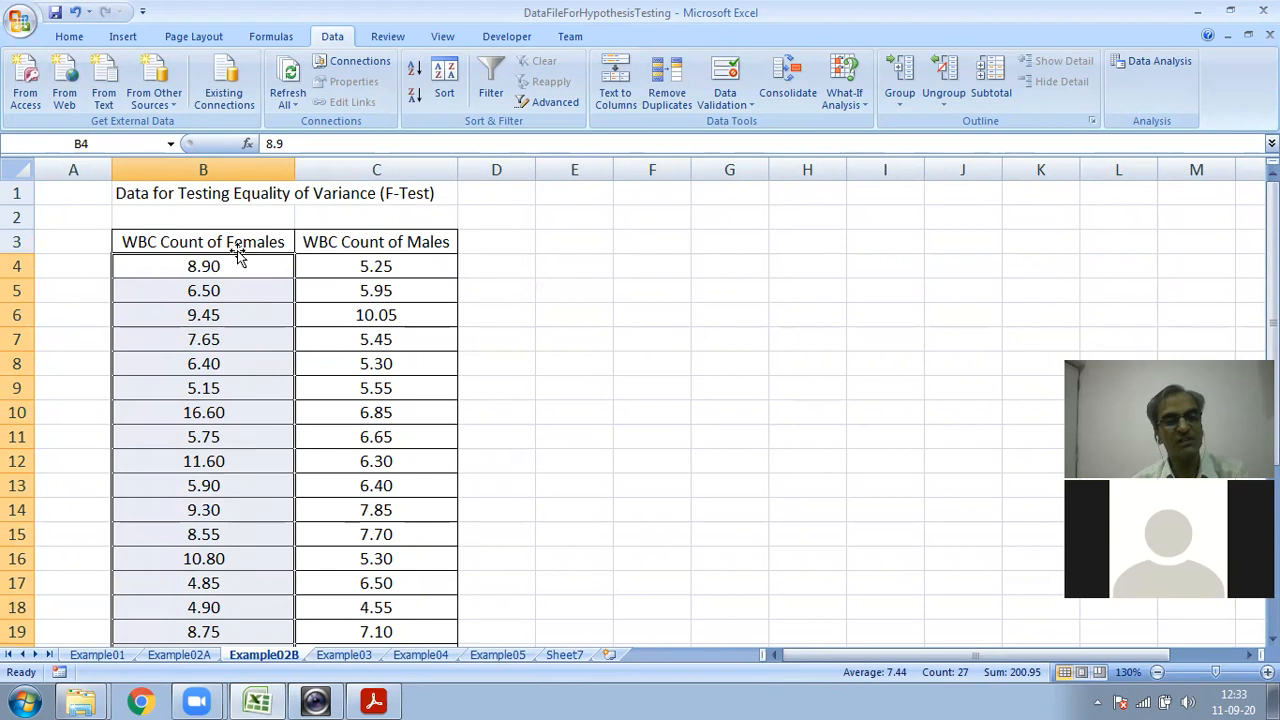
Step: Select the male WBC counts in C4:C26 to check that sample against the female one
scroll(414, 314, "down", 2)
left_click_drag(409, 265, 394, 506)
scroll(409, 486, "down", 2)
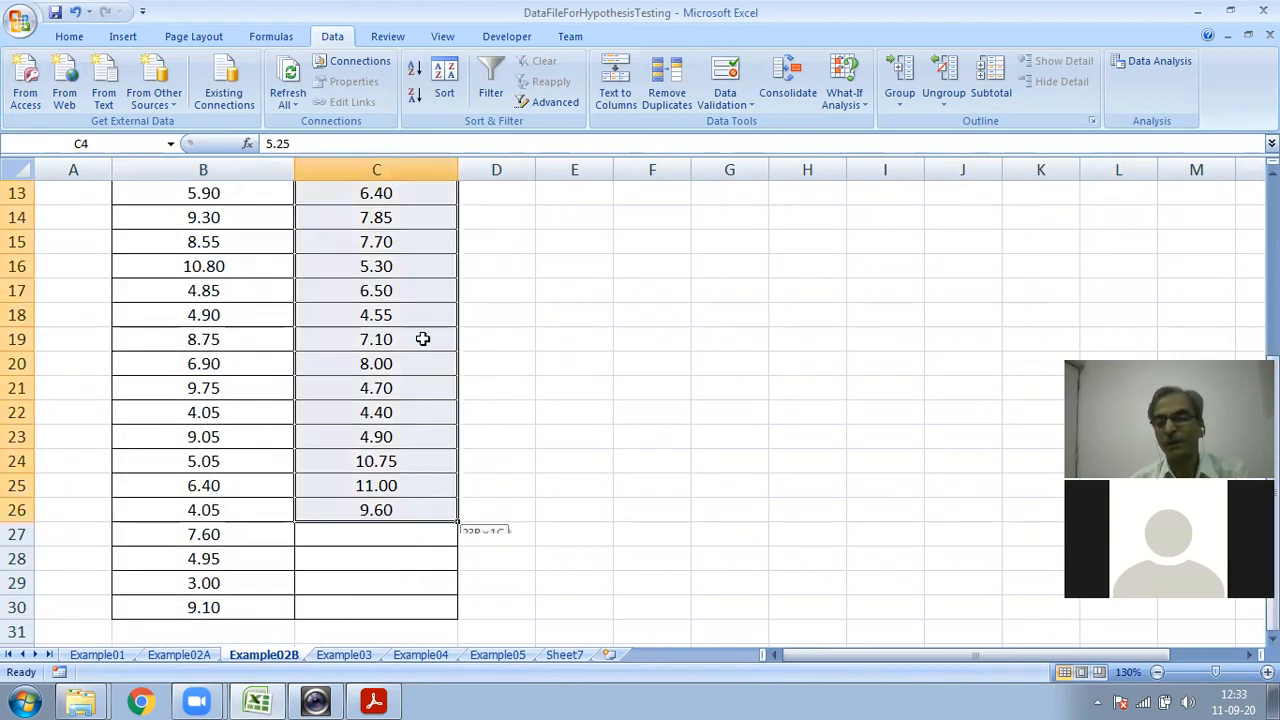
scroll(421, 337, "up", 4)
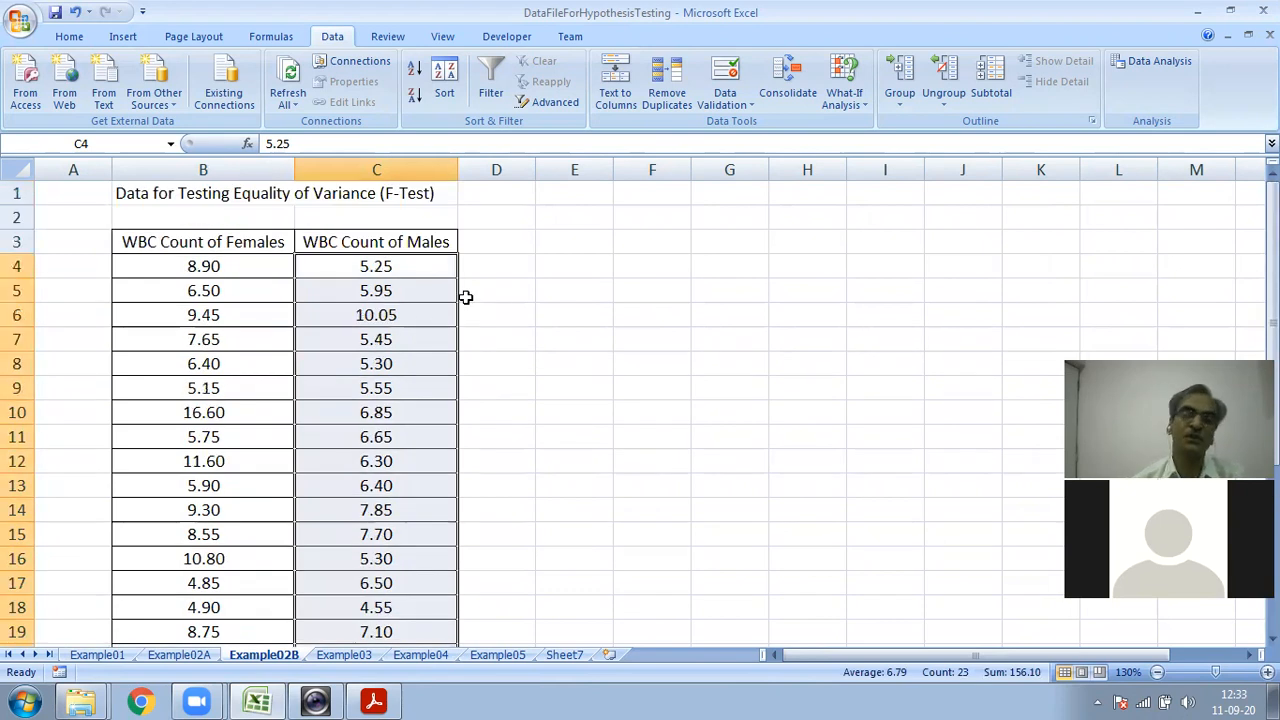
left_click(522, 262)
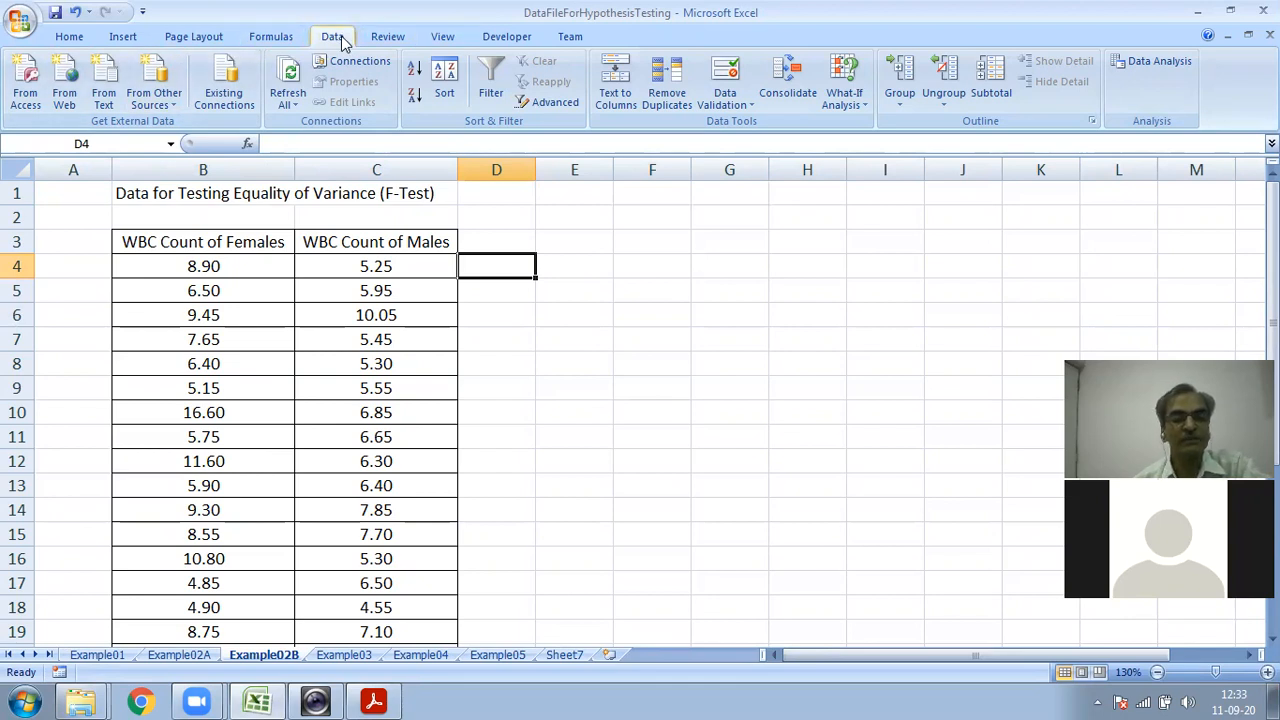
Step: Open the F-Test Two-Sample for Variances analysis tool and move its dialog clear of the data
left_click(1158, 64)
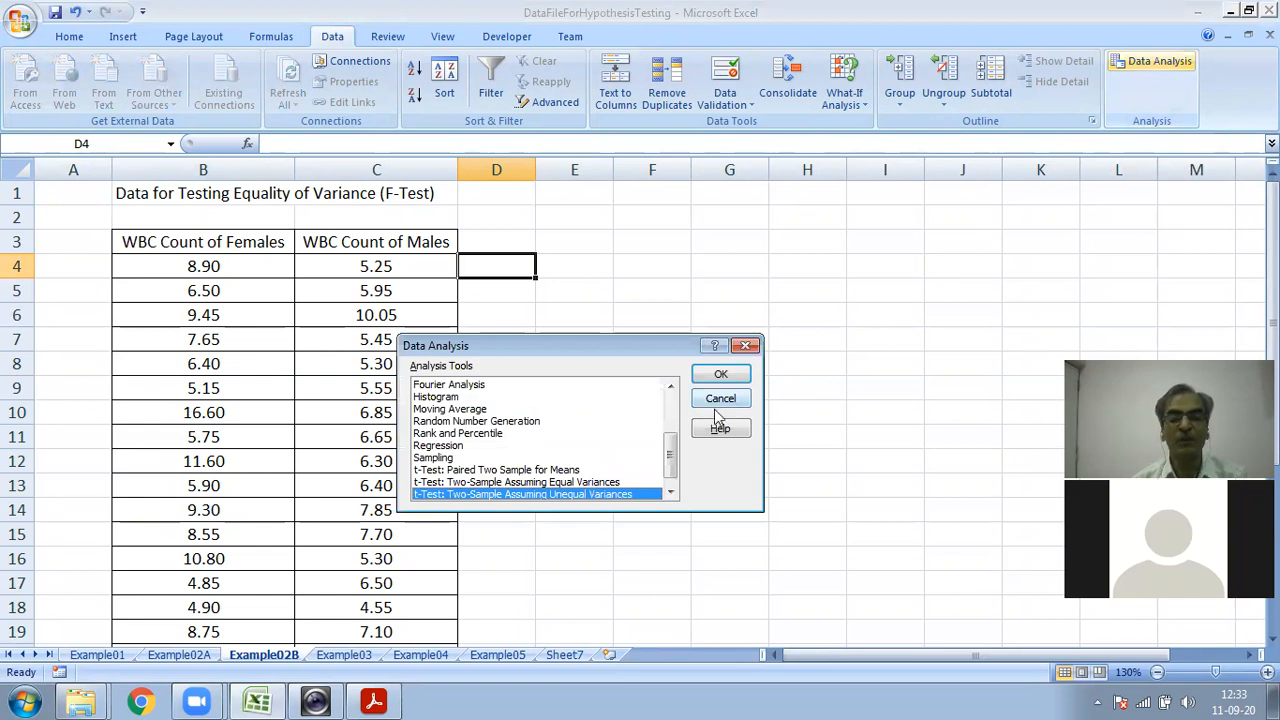
scroll(512, 437, "up", 3)
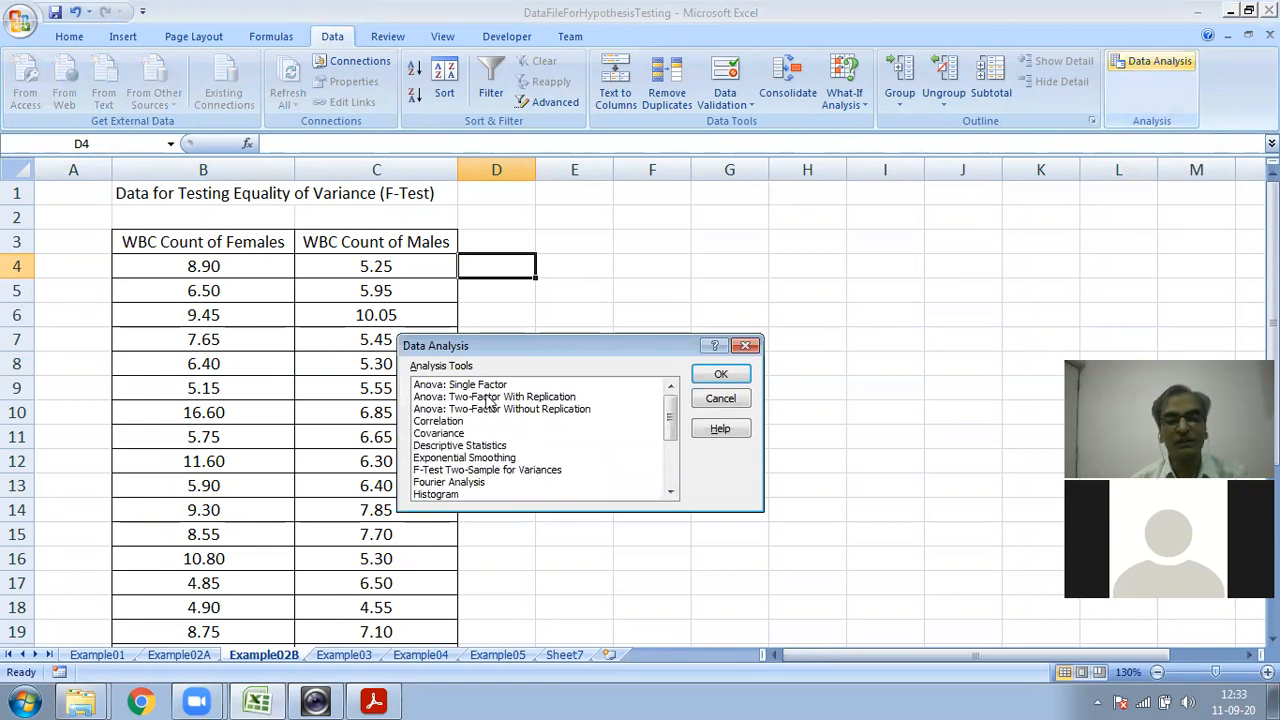
left_click(483, 473)
scroll(483, 473, "down", 1)
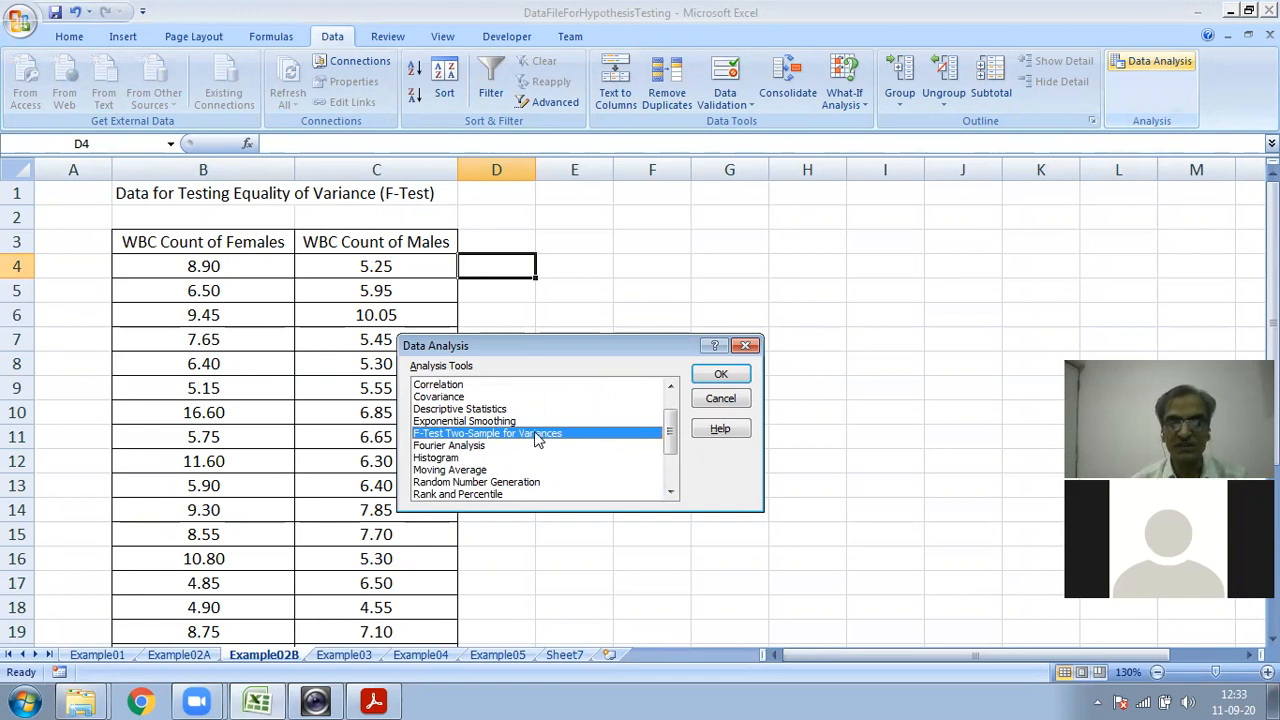
left_click(727, 380)
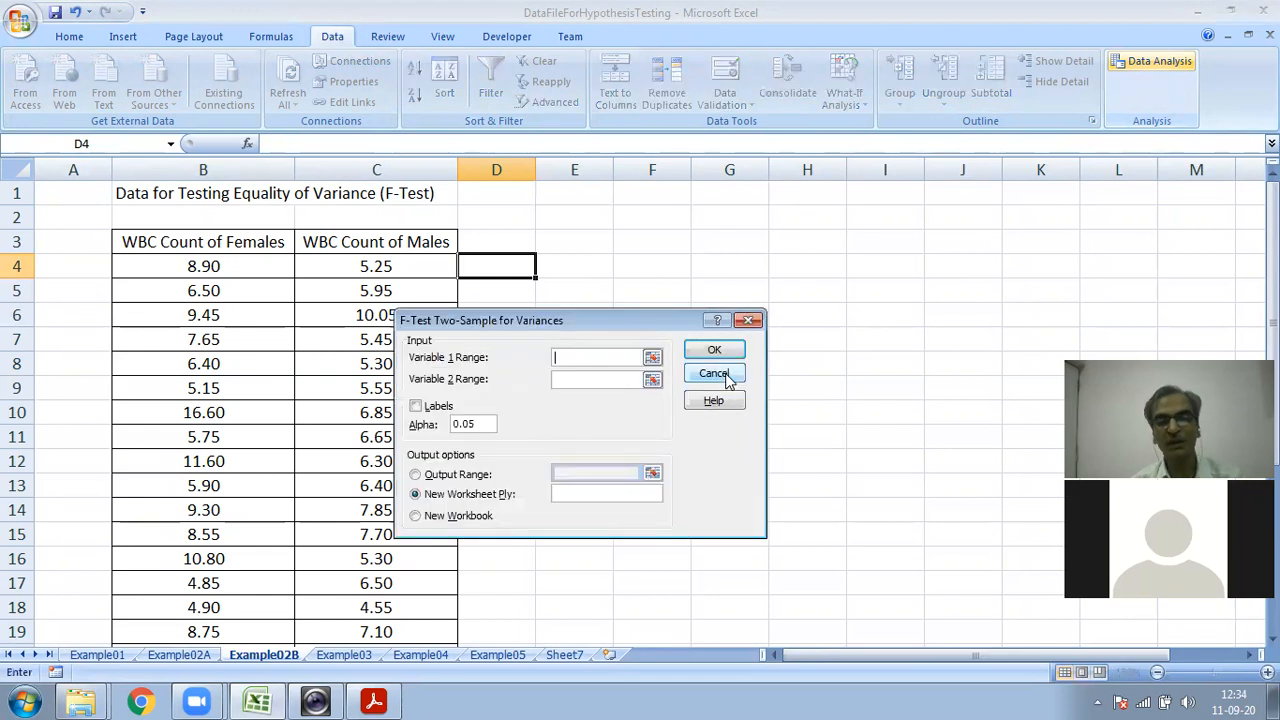
left_click_drag(645, 322, 877, 245)
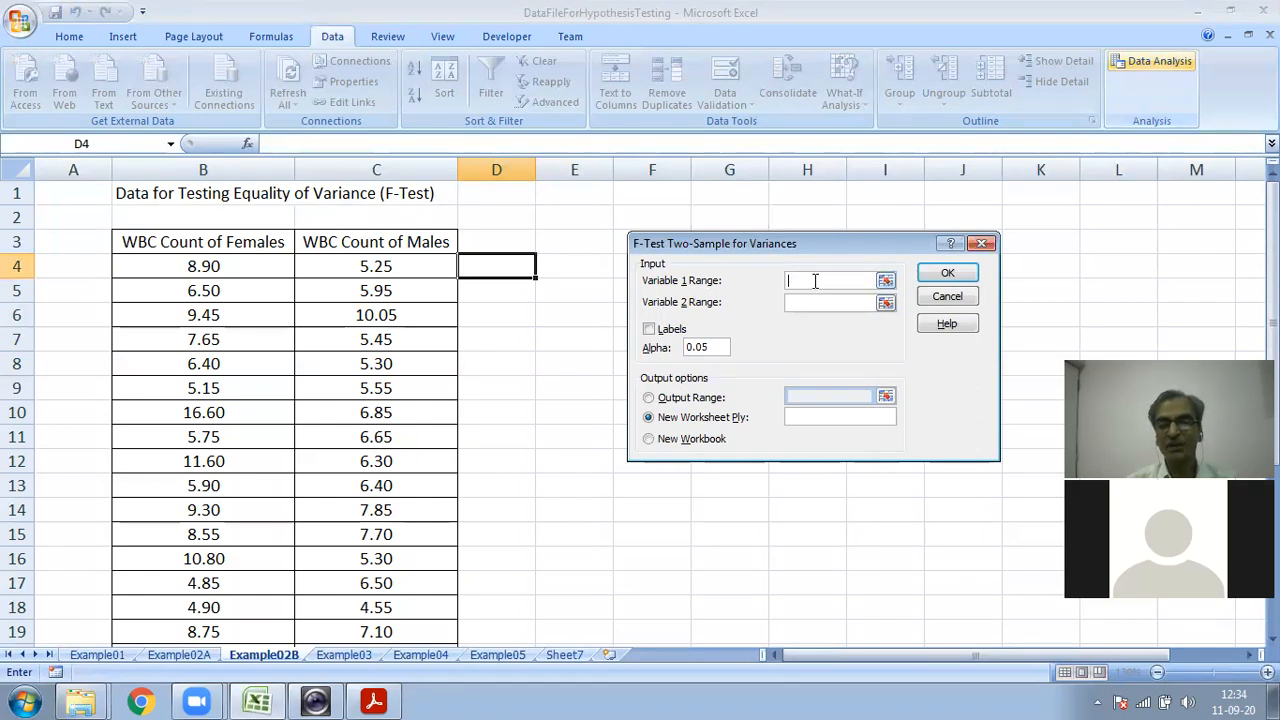
left_click(215, 241)
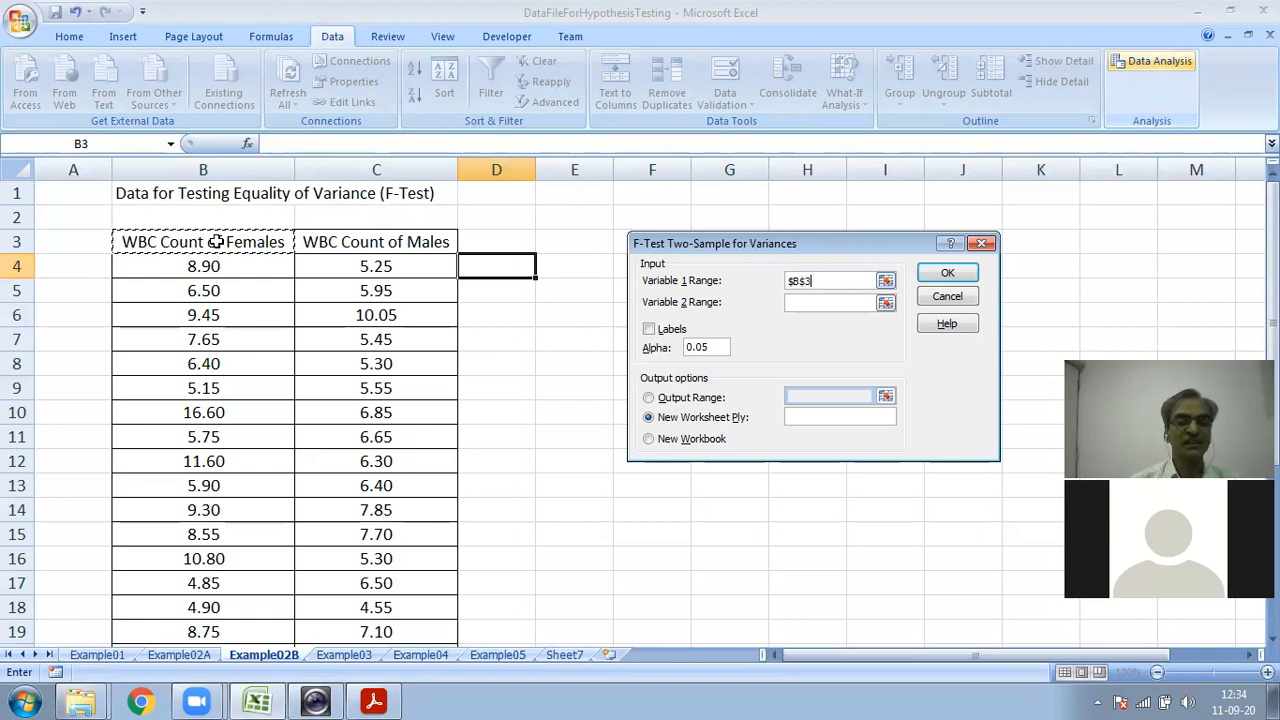
scroll(215, 250, "down", 2)
scroll(218, 268, "down", 1)
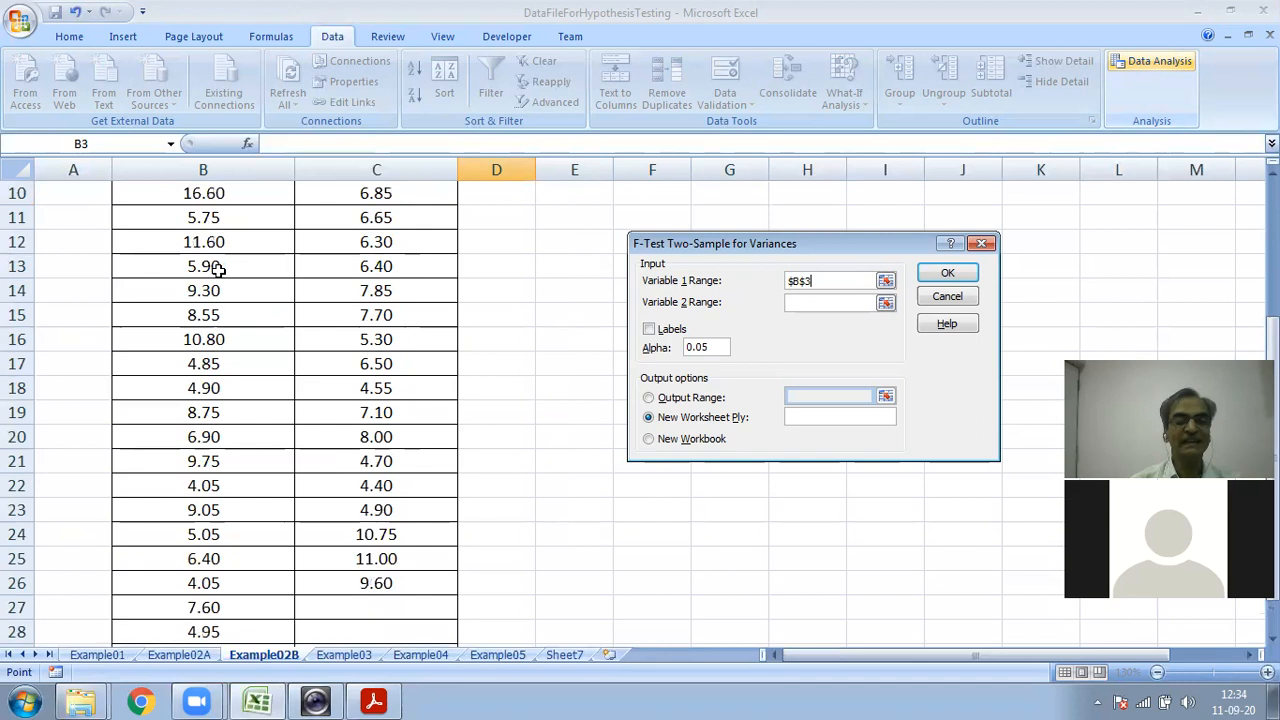
scroll(225, 268, "up", 3)
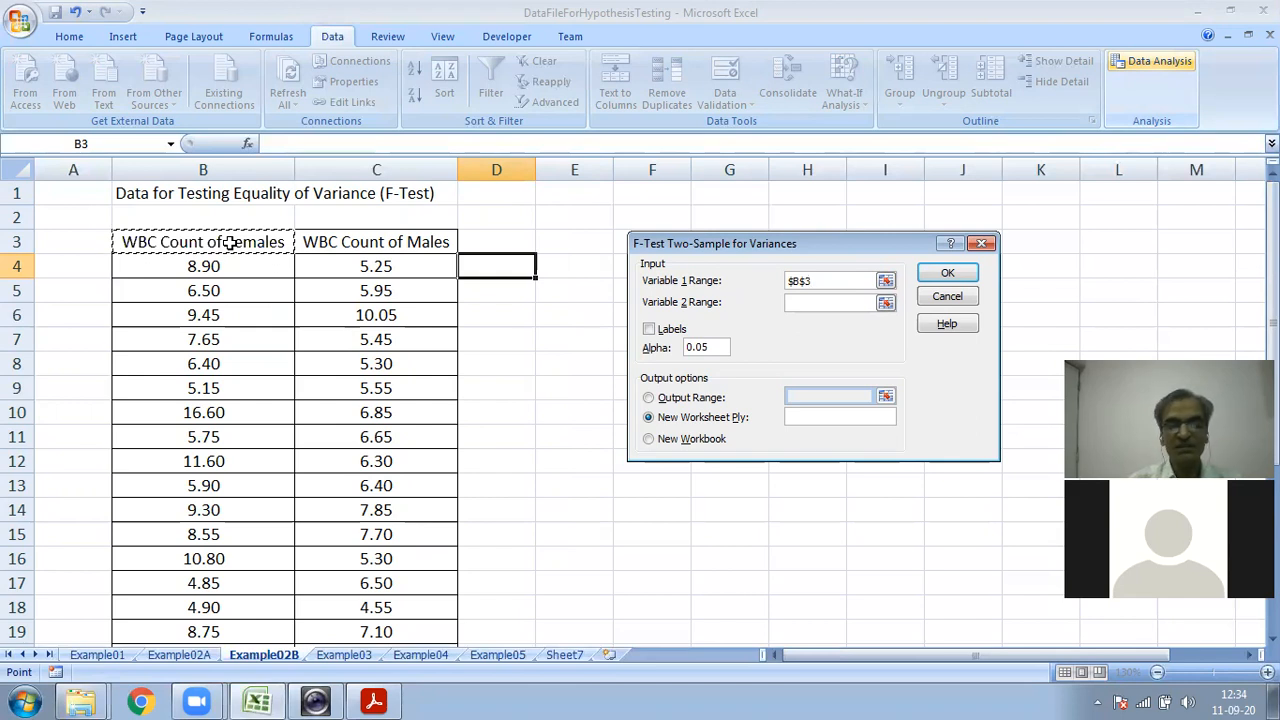
key("shift+Down")
key("shift+Down")
key("shift+Down")
key("shift+Down")
key("shift+Down")
key("shift+Down")
key("shift+Down")
key("shift+Down")
key("shift+Down")
key("shift+Down")
key("shift+Down")
key("shift+Down")
key("shift+Down")
key("shift+Down")
key("shift+Down")
key("shift+Down")
key("shift+Down")
key("shift+Down")
key("shift+Down")
key("shift+Down")
key("shift+Down")
key("shift+Down")
key("shift+Down")
key("shift+Down")
key("shift+Down")
key("shift+Down")
key("shift+Down")
key("shift+Down")
key("shift+Down")
key("shift+Up")
key("shift+Up")
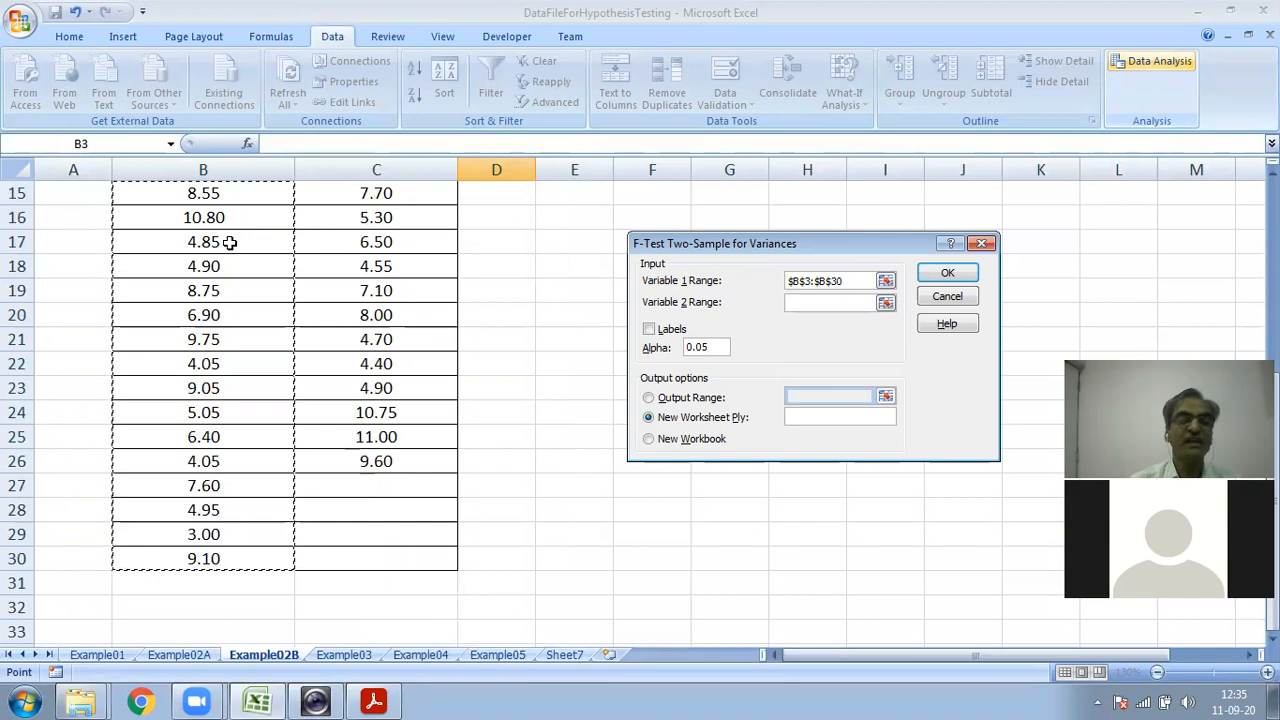
scroll(240, 290, "up", 5)
Step: Set the Variable 1 range to the female WBC counts with their heading, B3:B30
left_click(215, 242)
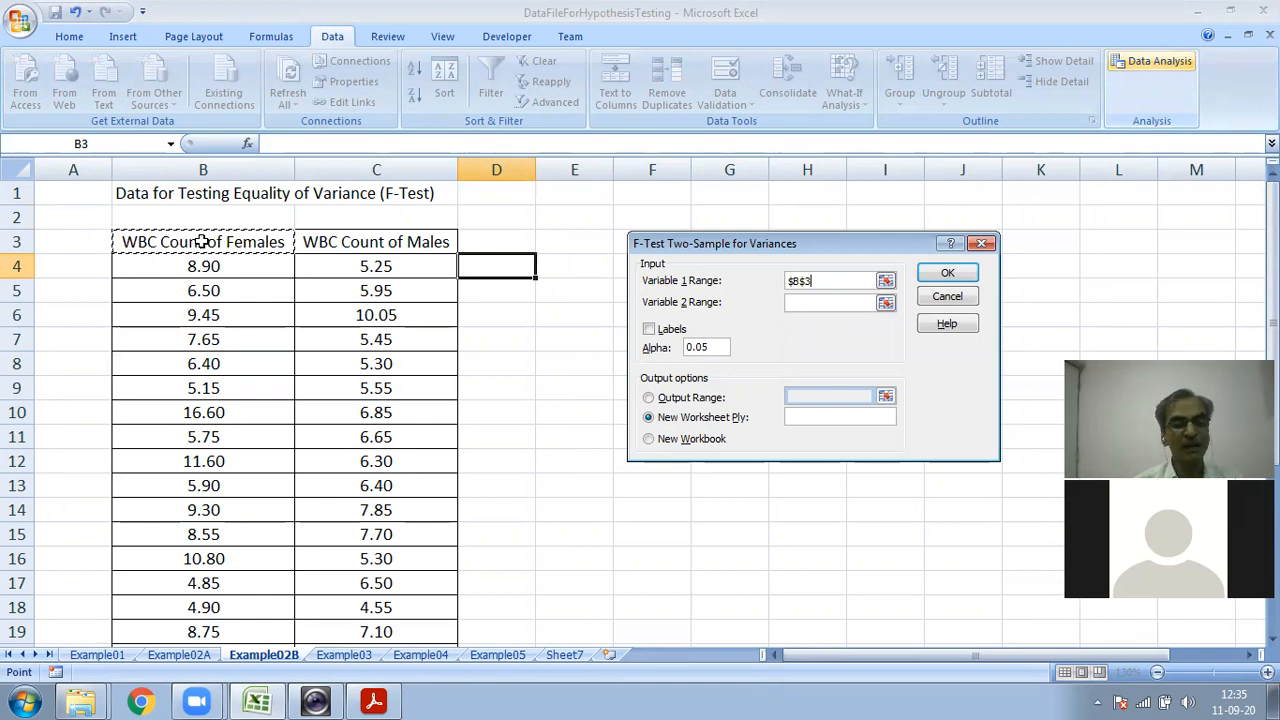
left_click_drag(203, 242, 234, 589)
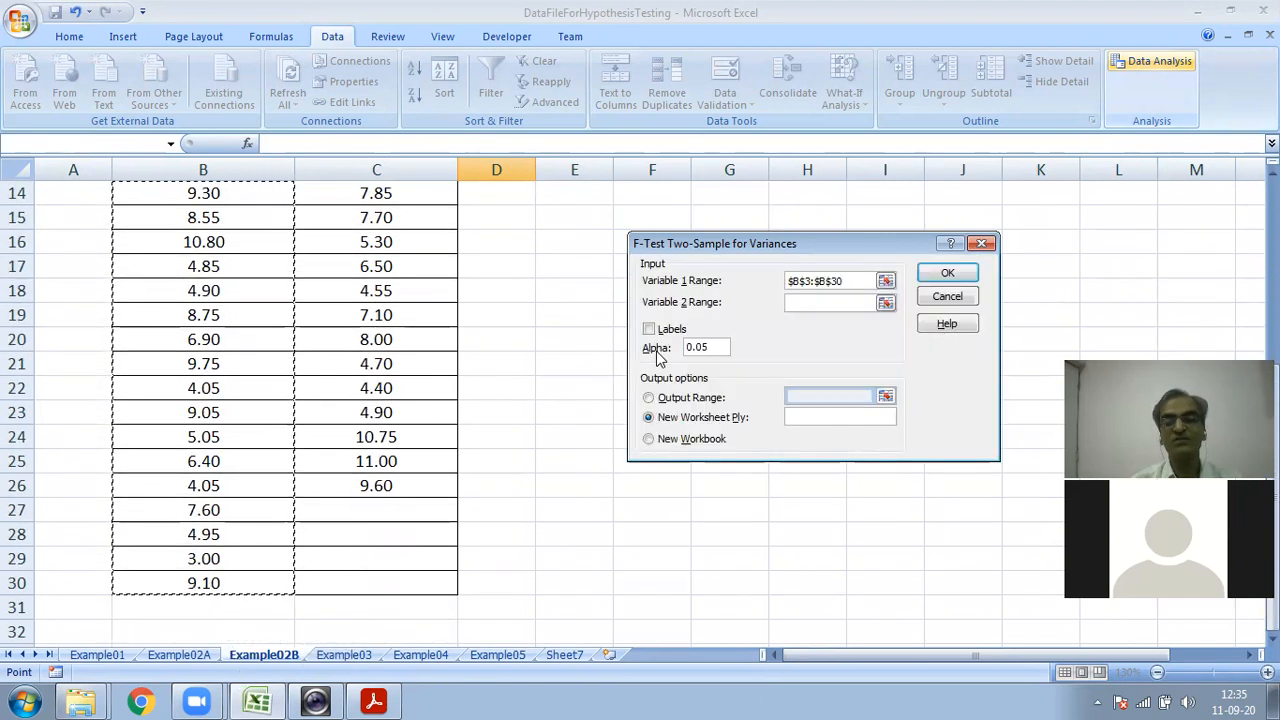
scroll(750, 319, "up", 1)
scroll(752, 325, "up", 4)
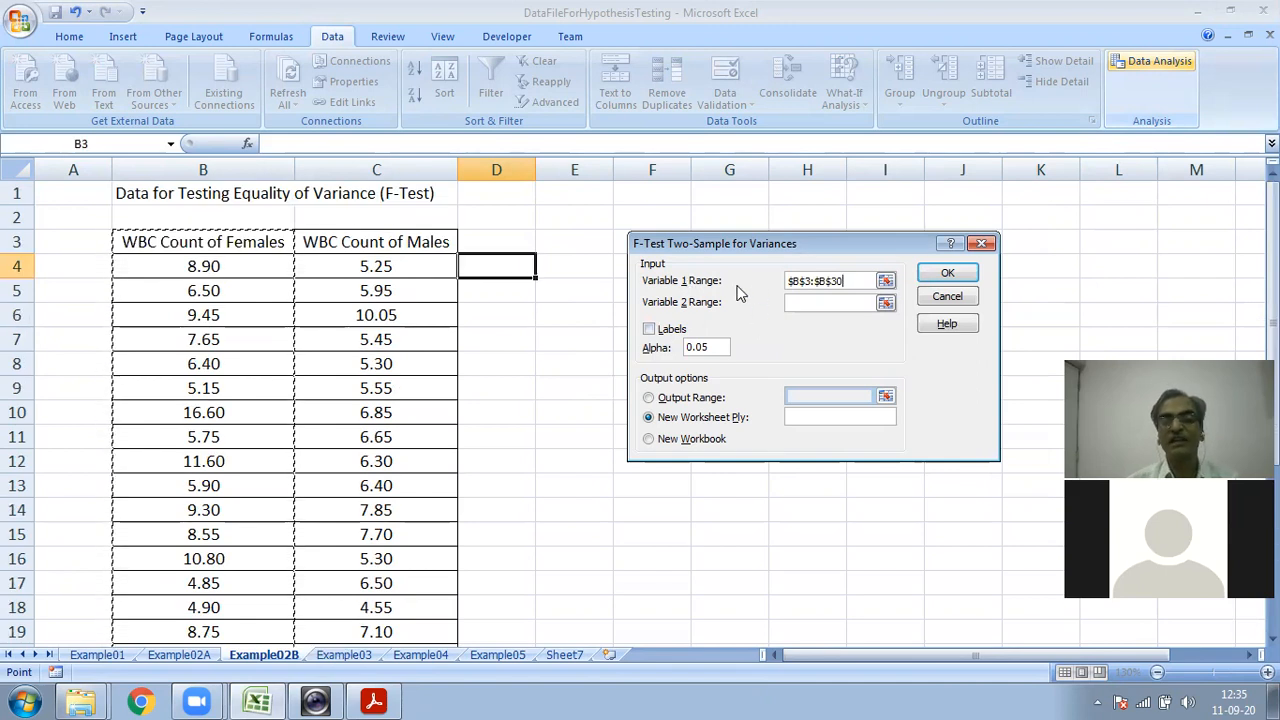
Step: Set the Variable 2 range to the male WBC counts with their heading, C3:C26
left_click(802, 301)
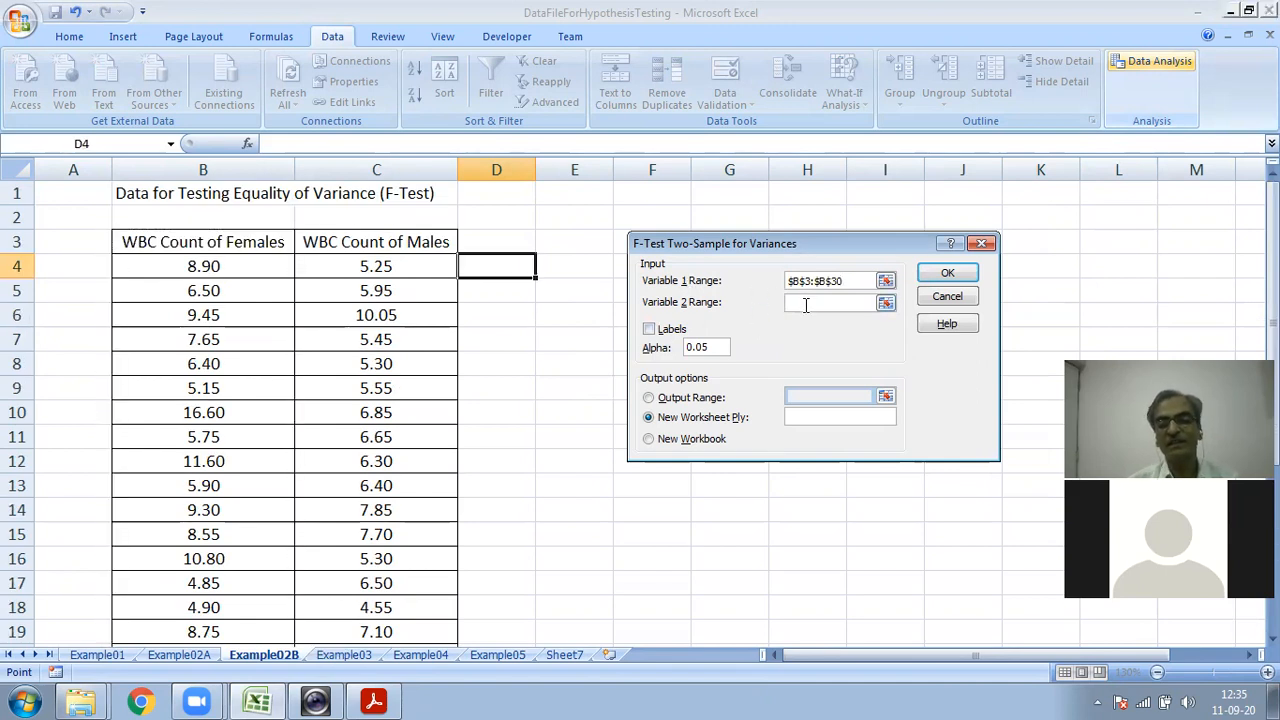
left_click(405, 245)
scroll(410, 280, "down", 5)
left_click(380, 434, "shift")
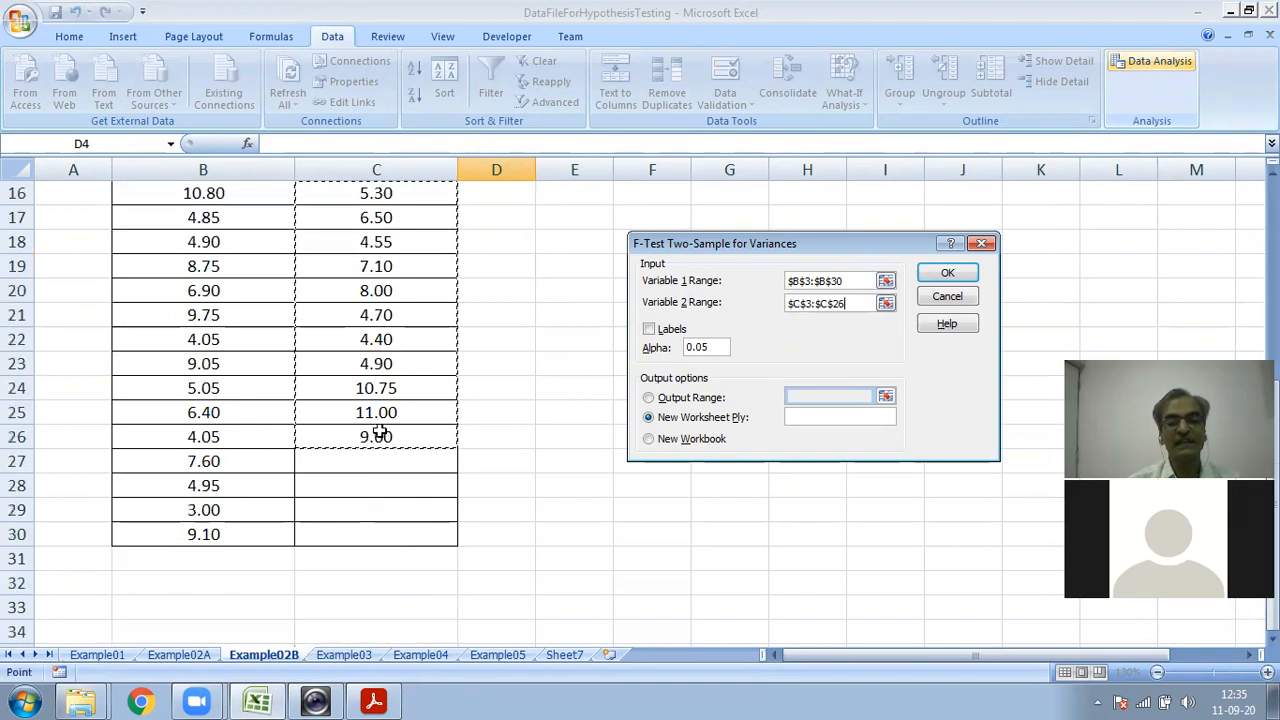
scroll(650, 366, "up", 3)
scroll(650, 335, "up", 2)
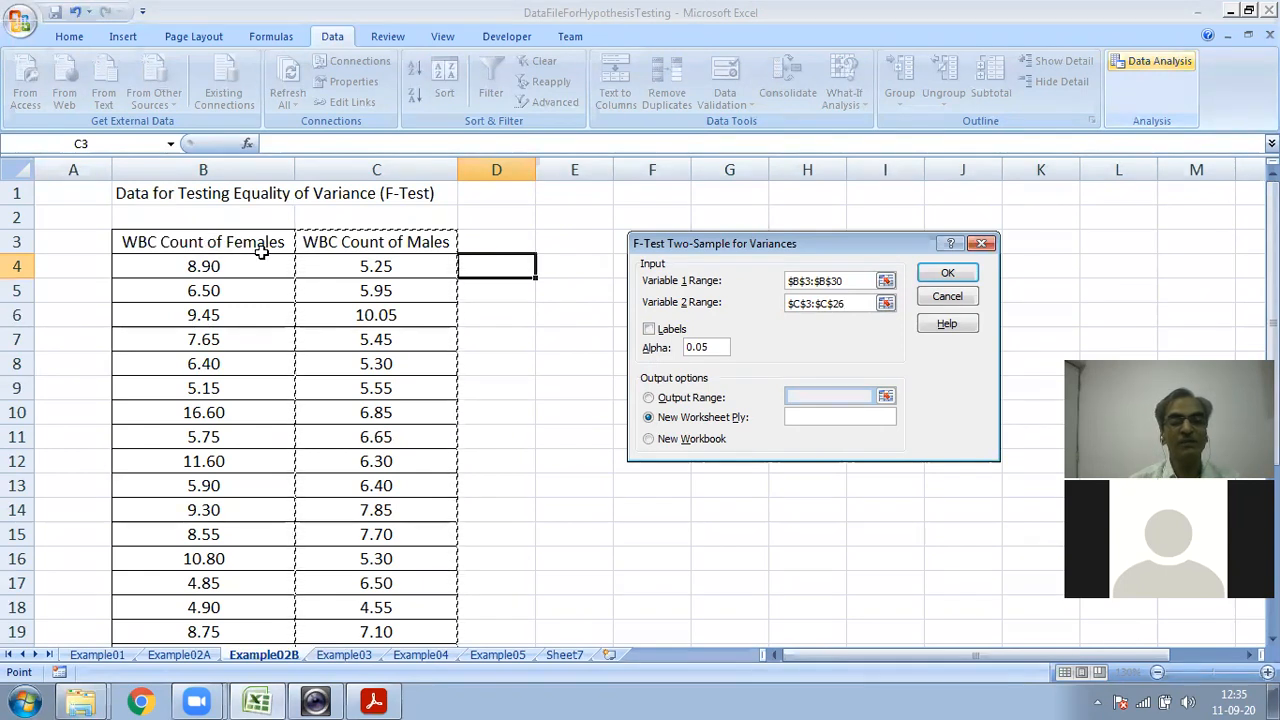
Step: Enable the Labels option, keep alpha at 0.05, and move the dialog away from the output area
left_click(656, 338)
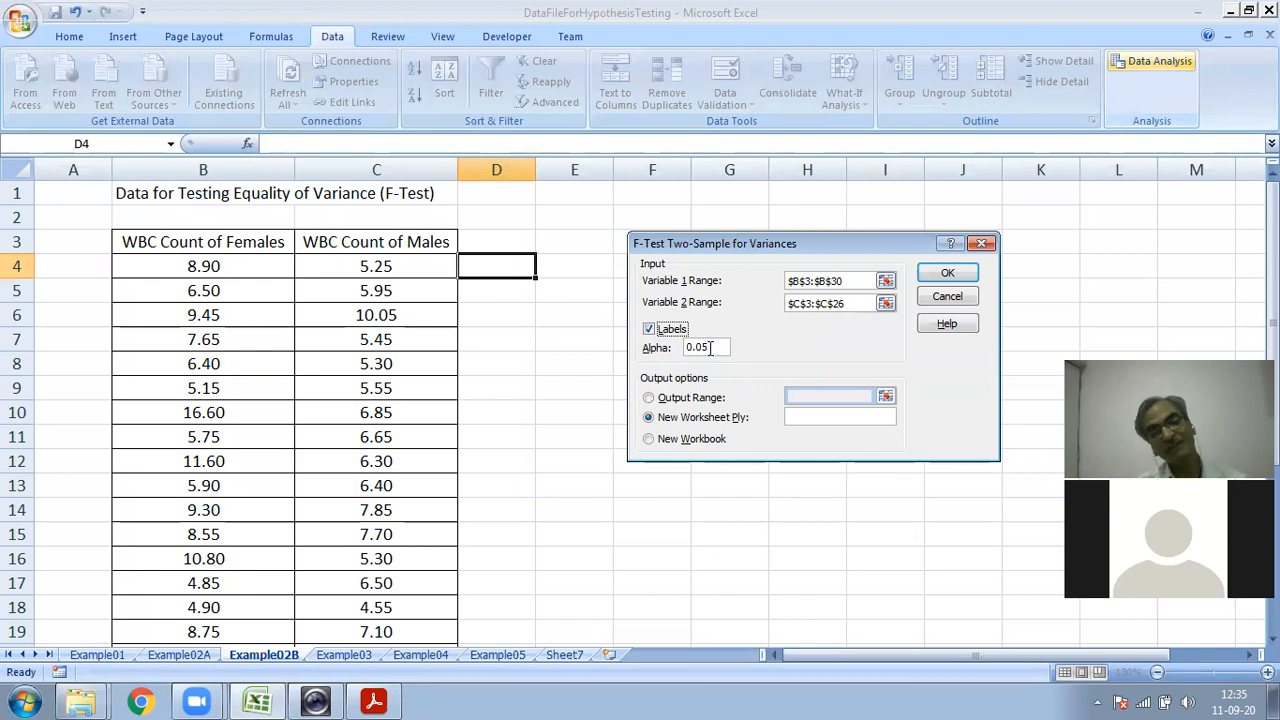
left_click(712, 347)
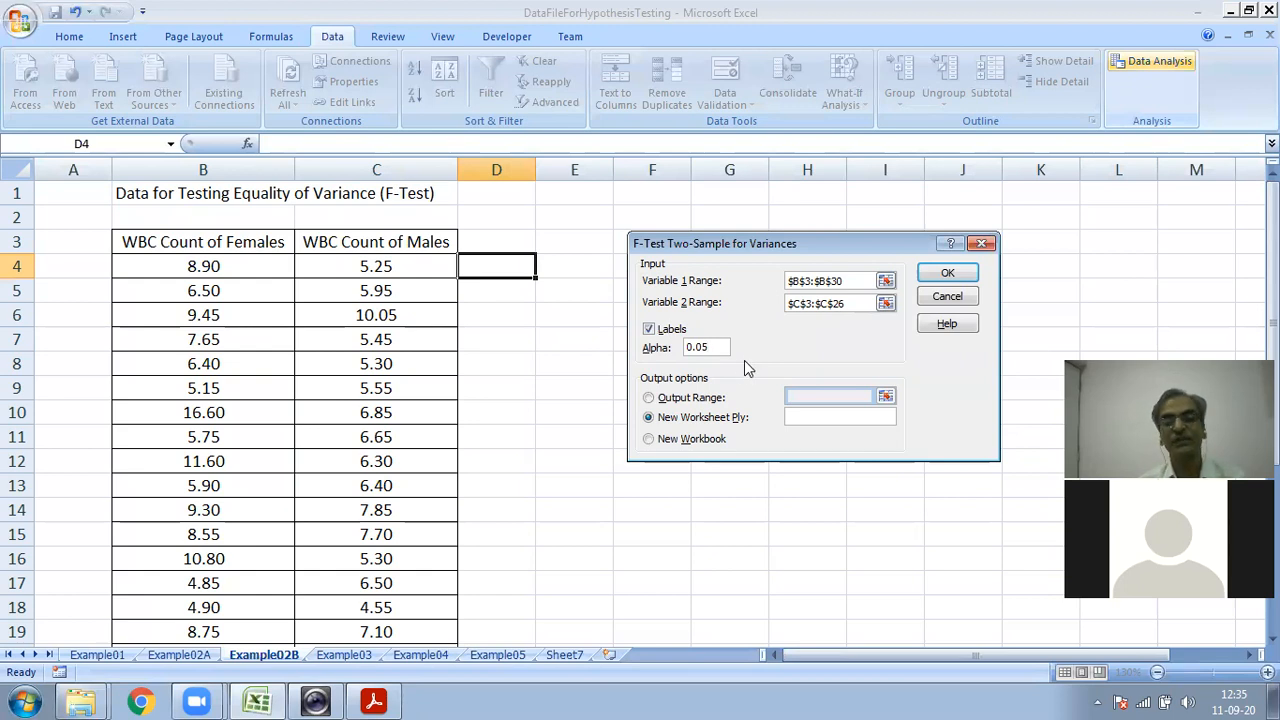
left_click_drag(770, 252, 715, 365)
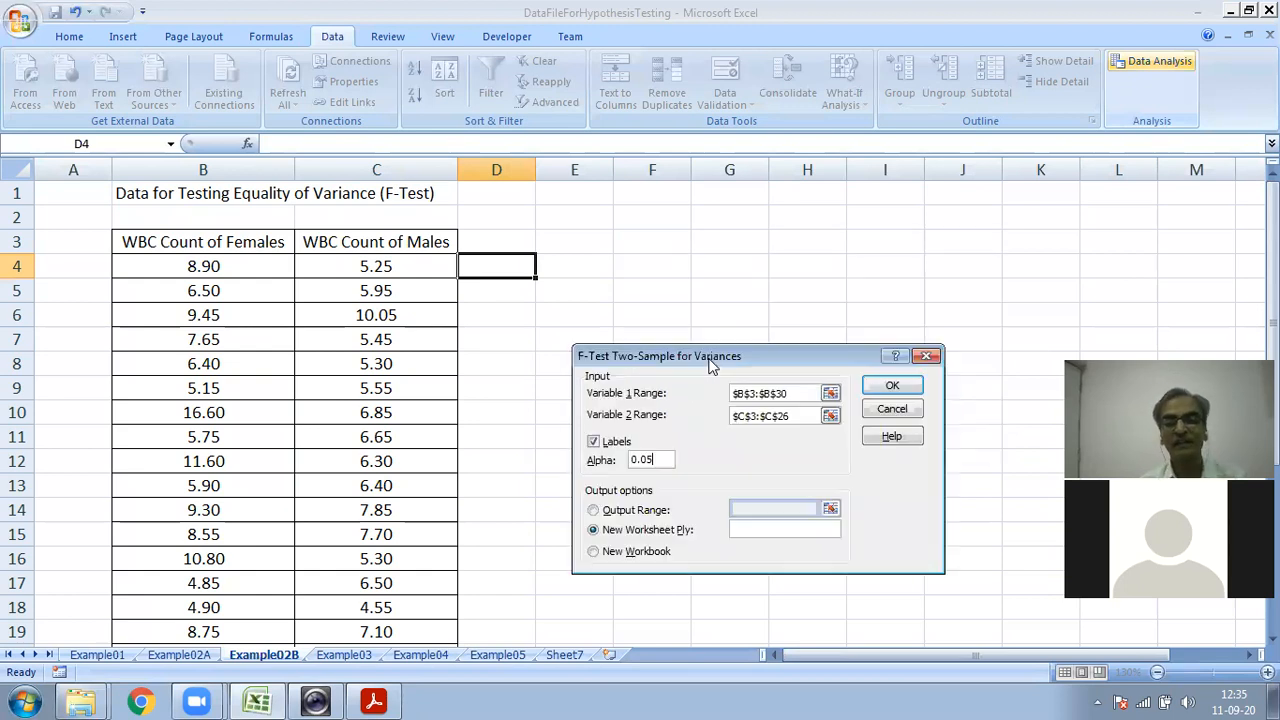
Step: Set the output range to cell E2 on the same sheet and run the F-test
left_click(594, 511)
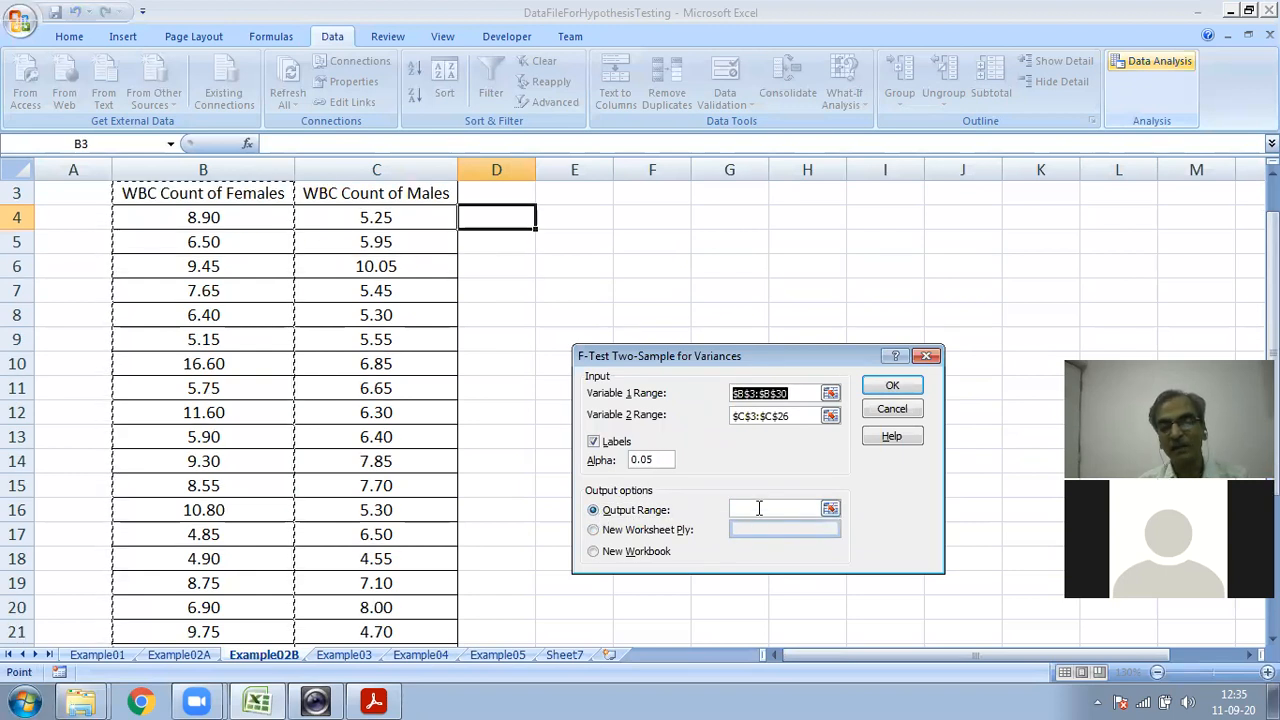
left_click(759, 509)
scroll(630, 290, "up", 1)
left_click(590, 220)
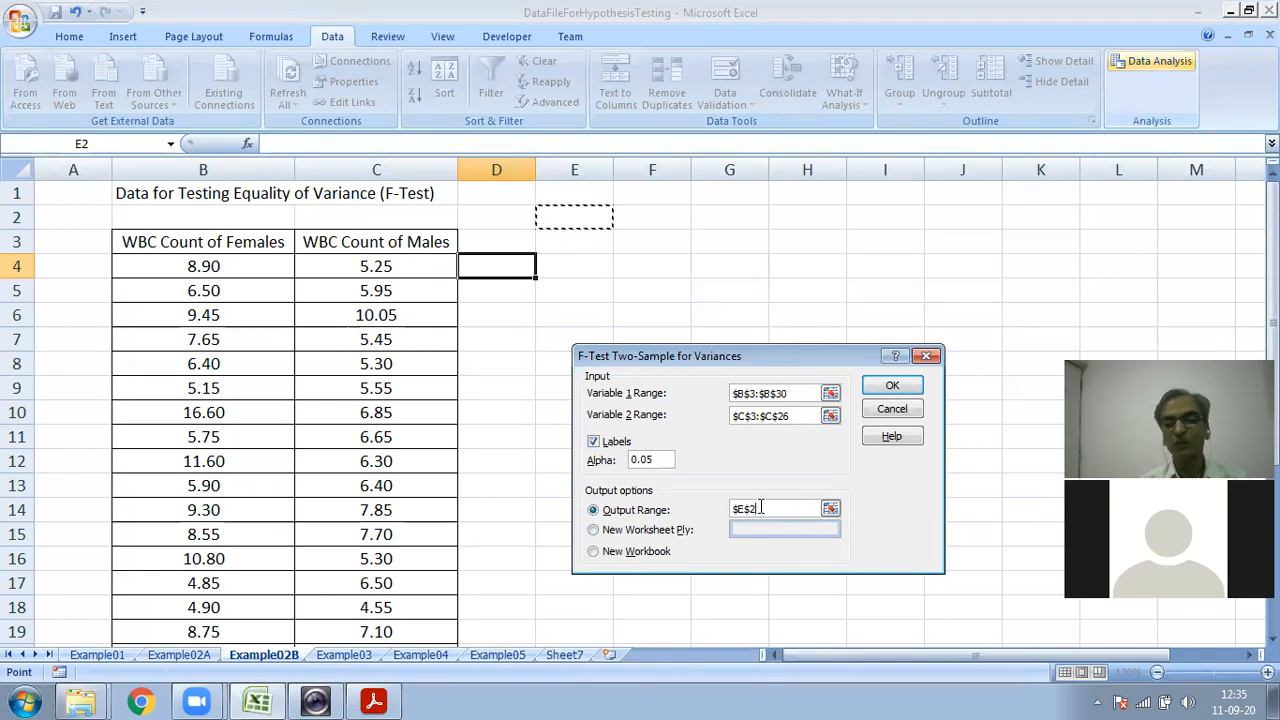
left_click(891, 387)
Step: Widen columns E, F and G so the F-test labels, headings and figures fit
left_click_drag(614, 170, 717, 177)
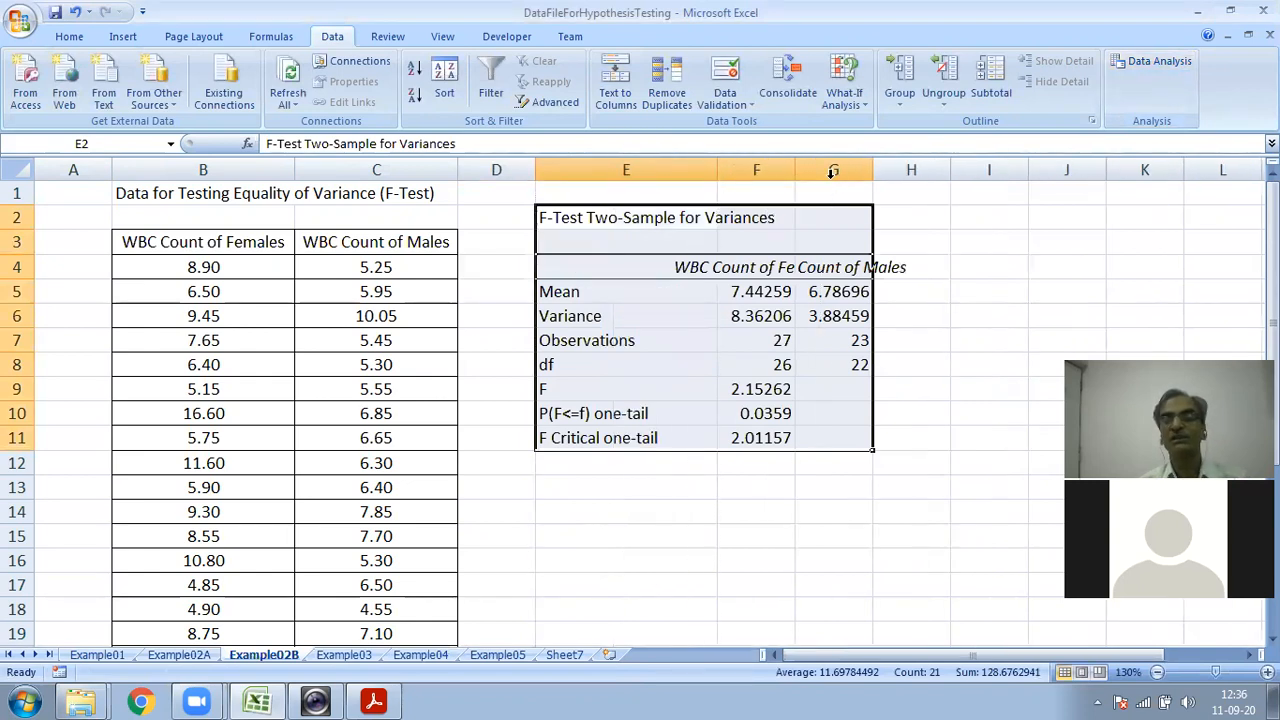
left_click_drag(795, 168, 886, 166)
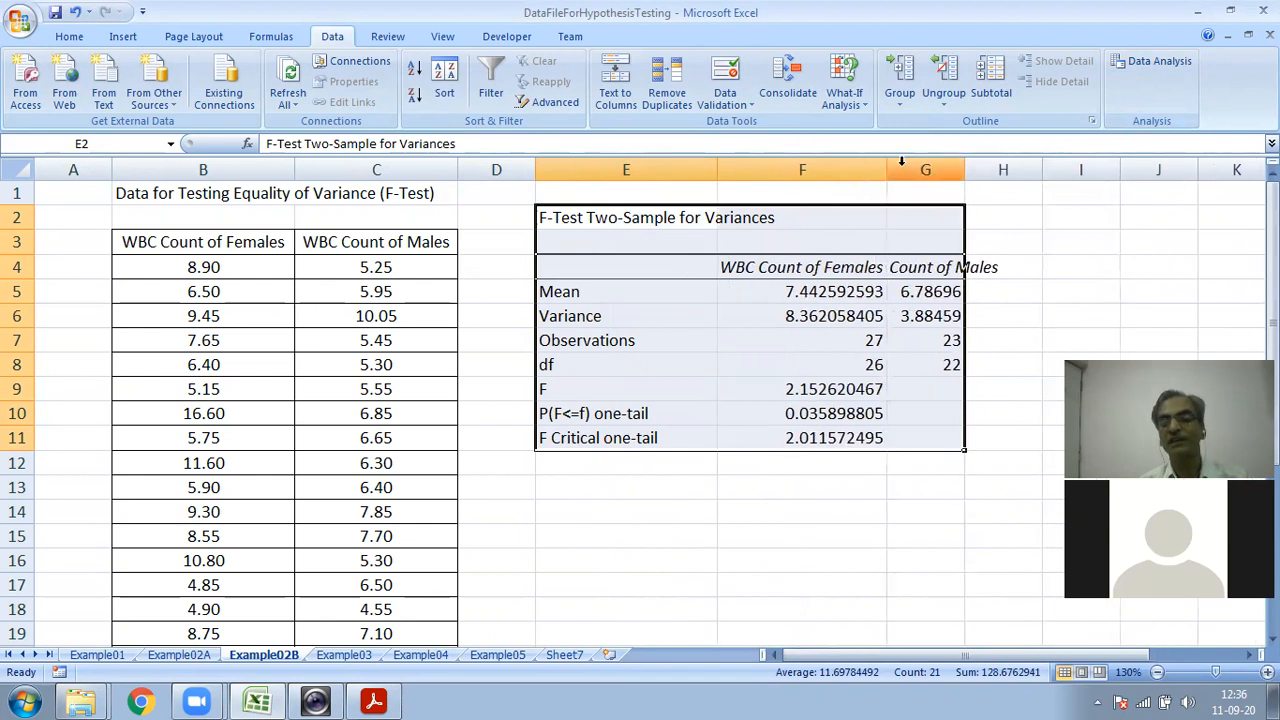
left_click_drag(964, 166, 1076, 166)
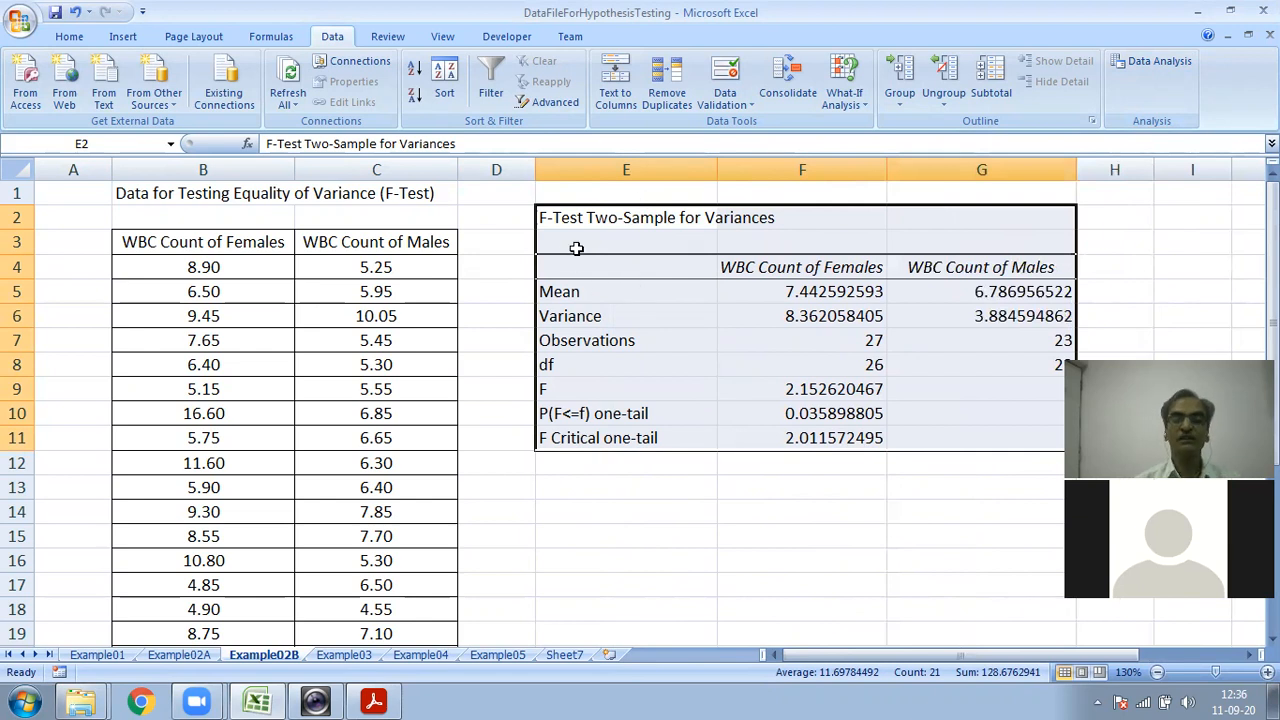
Step: Examine the F-test output's mean, variance, observations, F, one-tail P and critical F rows, plus the female WBC column heading
left_click(569, 291)
left_click(588, 317)
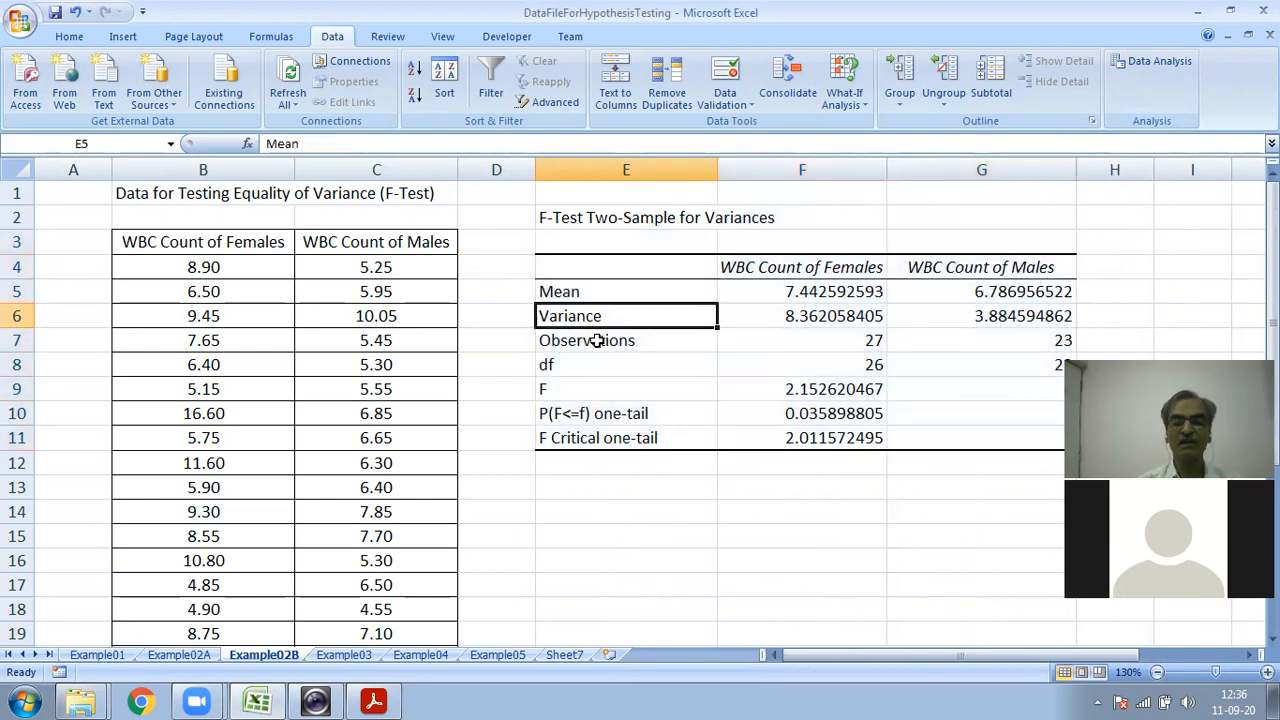
left_click(596, 341)
left_click(565, 389)
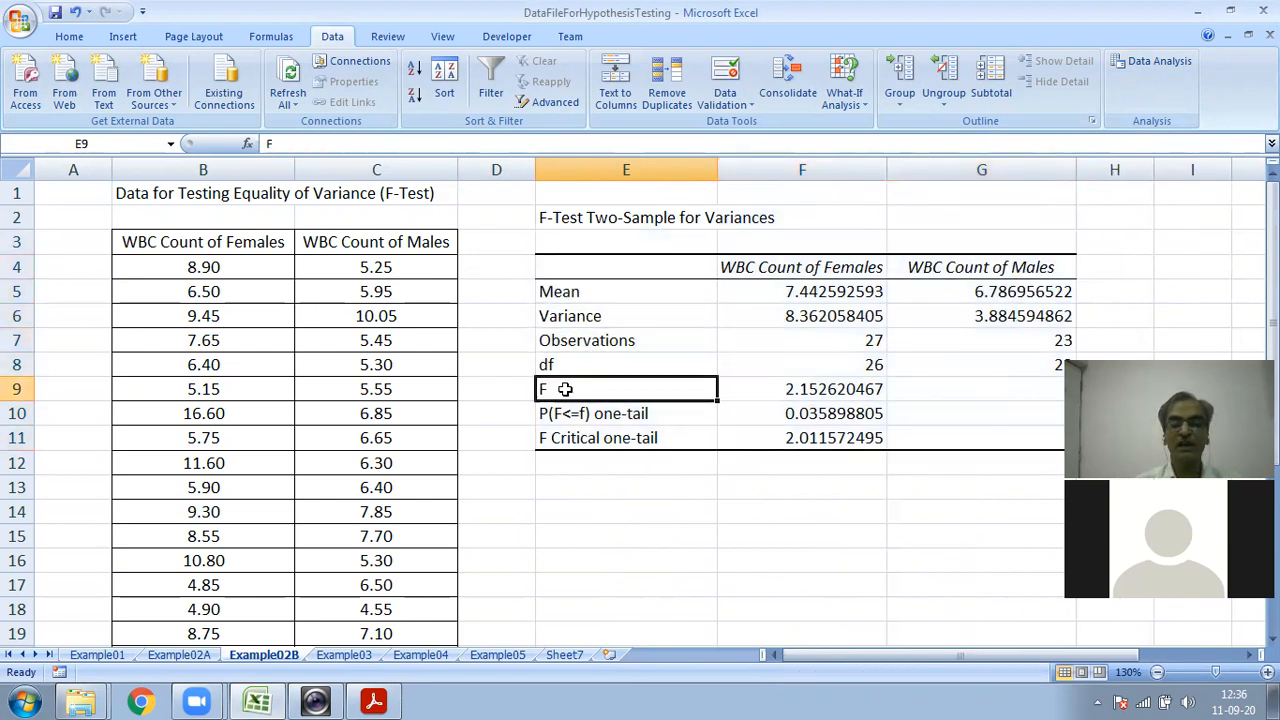
left_click(580, 413)
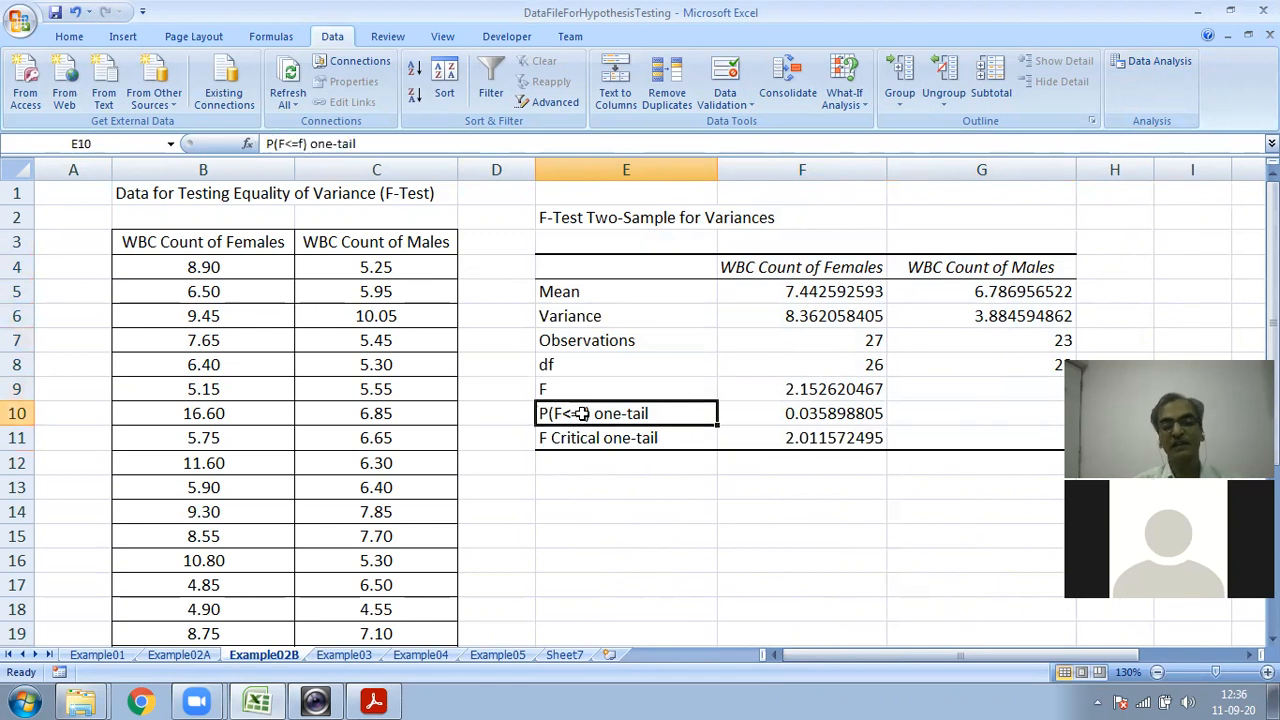
left_click(594, 441)
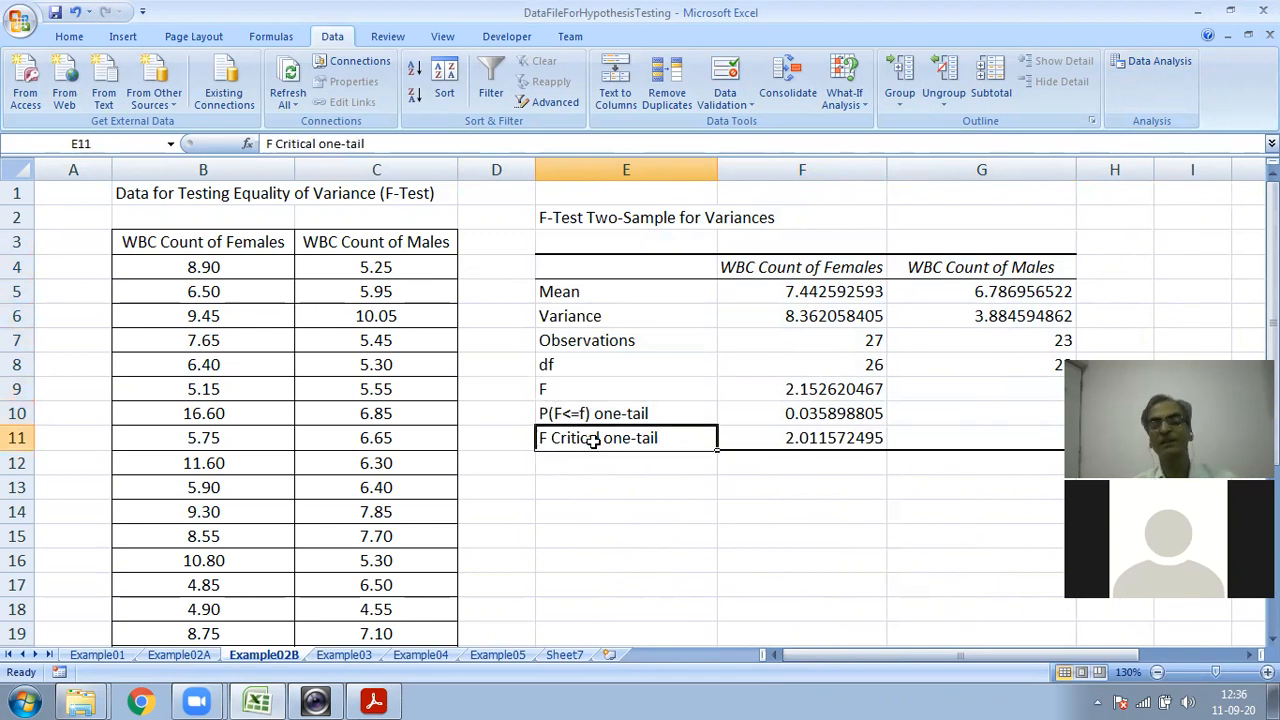
left_click(790, 274)
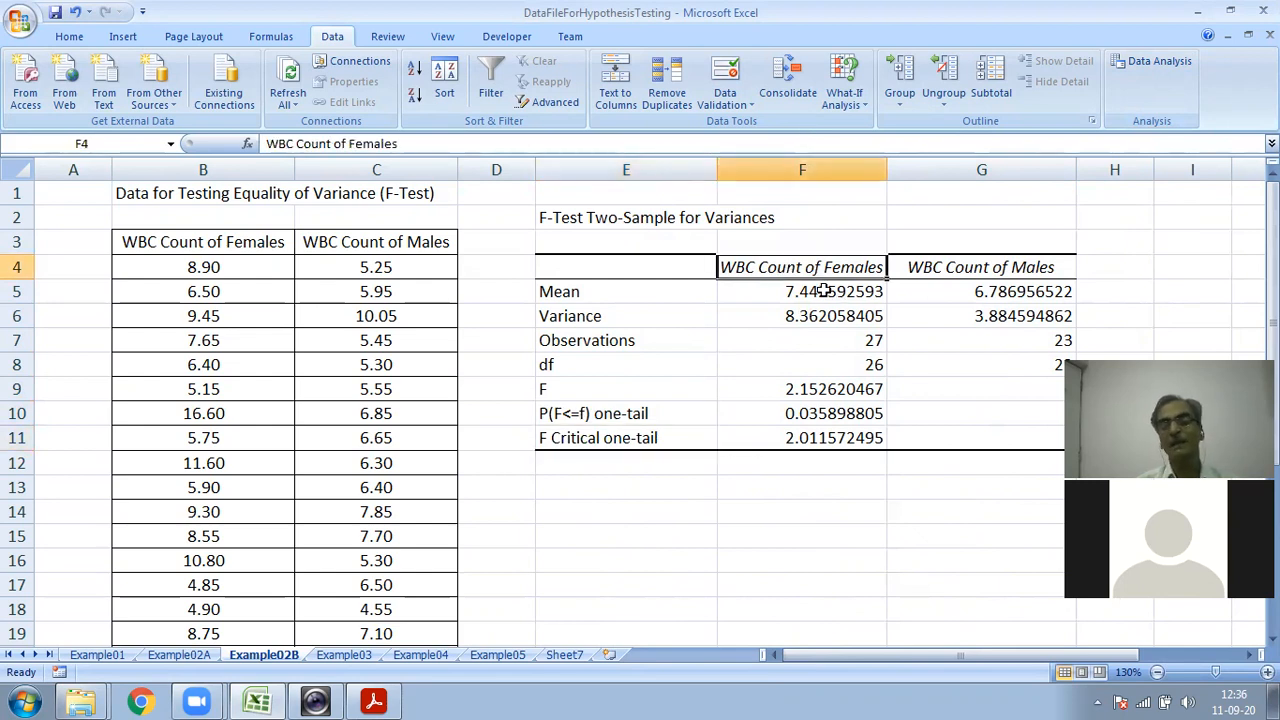
Step: Examine the mean, variance, observations and df of the female and male WBC columns in the F-test output
left_click(825, 292)
left_click(830, 314)
left_click(847, 345)
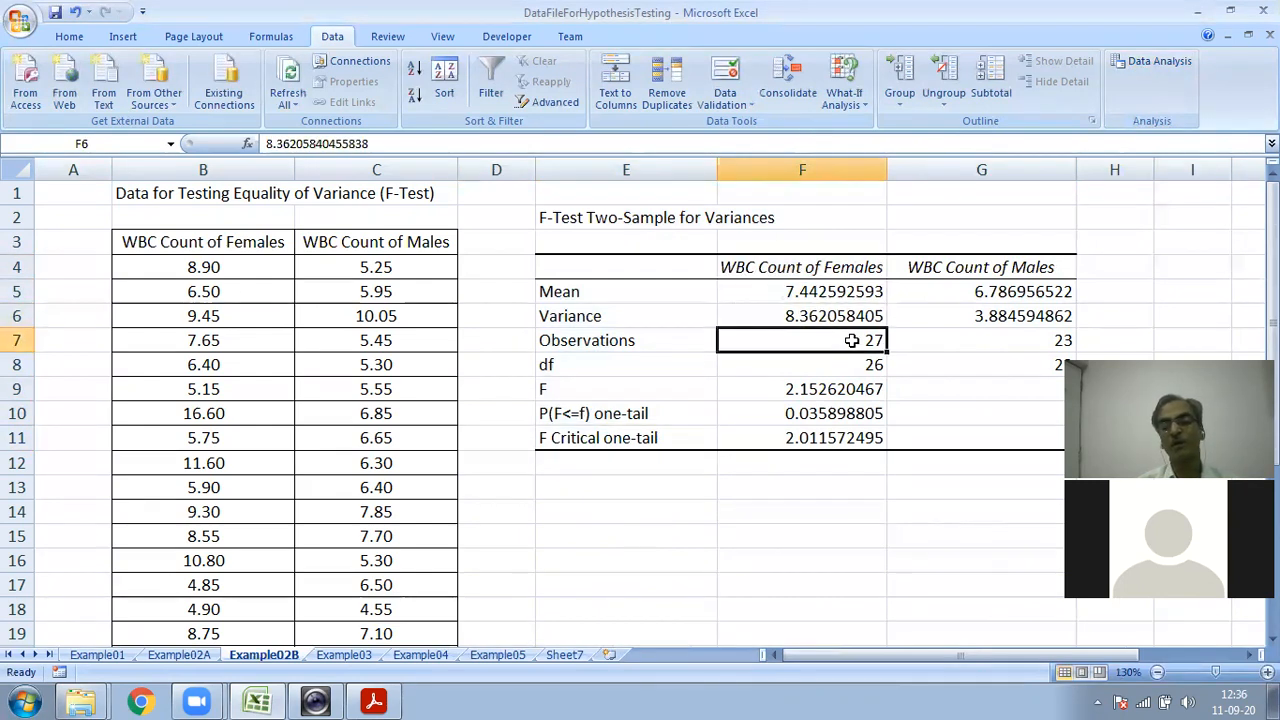
left_click(868, 365)
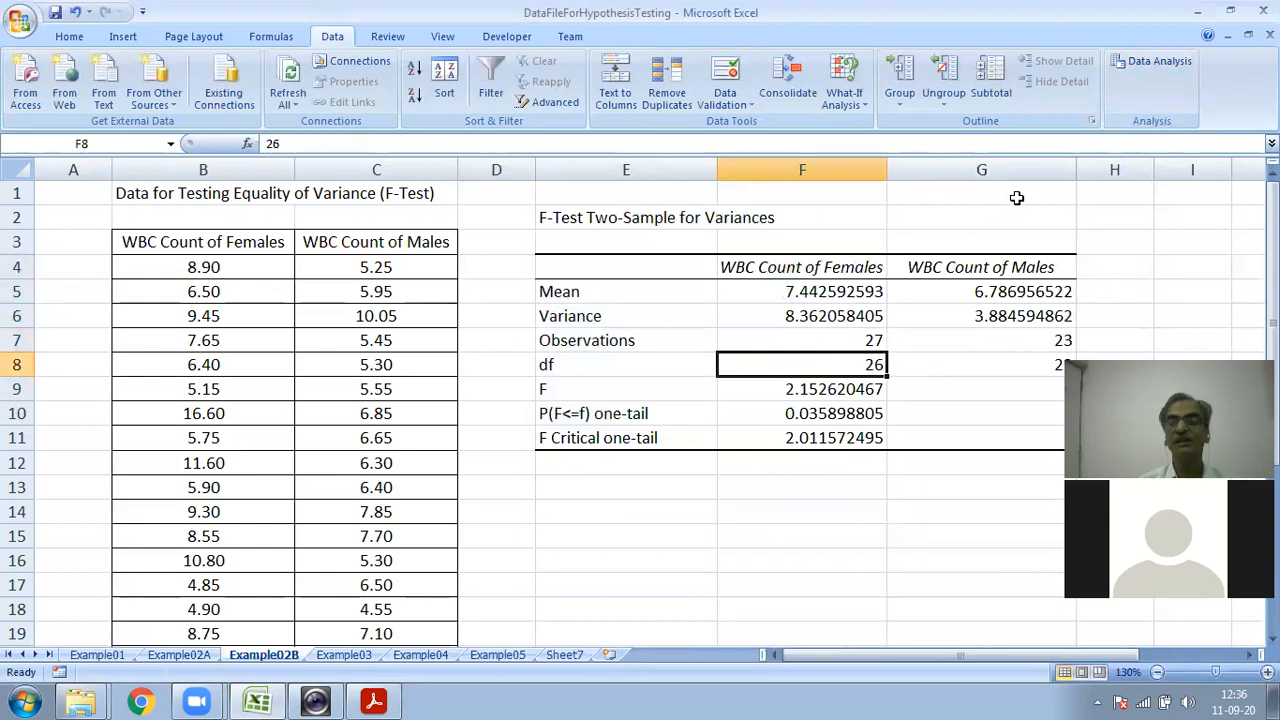
left_click(973, 267)
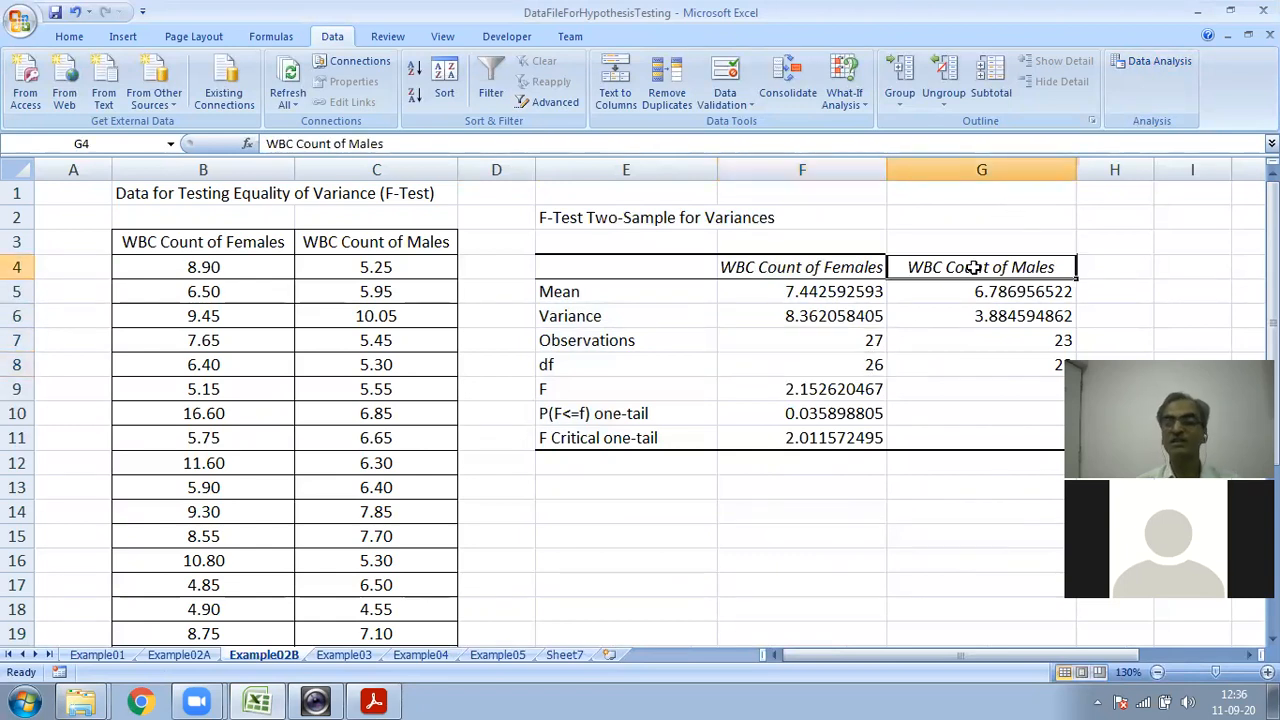
left_click(1003, 290)
left_click(1008, 318)
left_click(1039, 340)
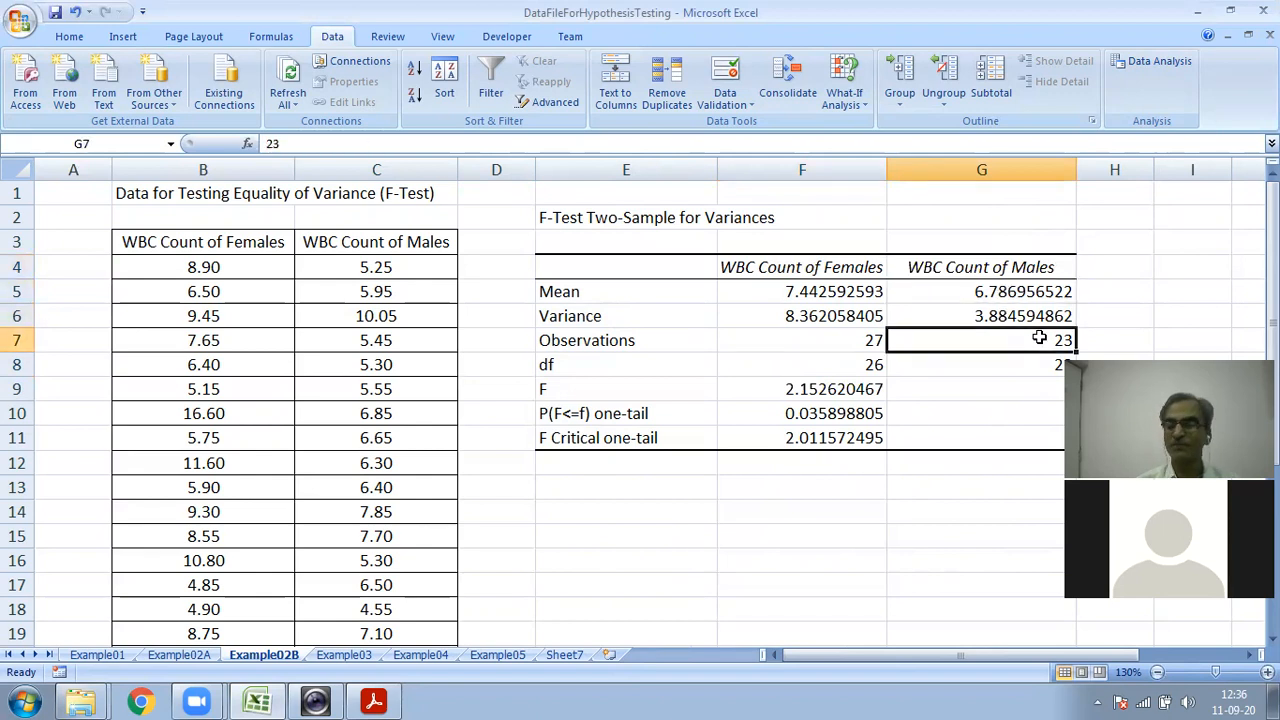
left_click(1038, 366)
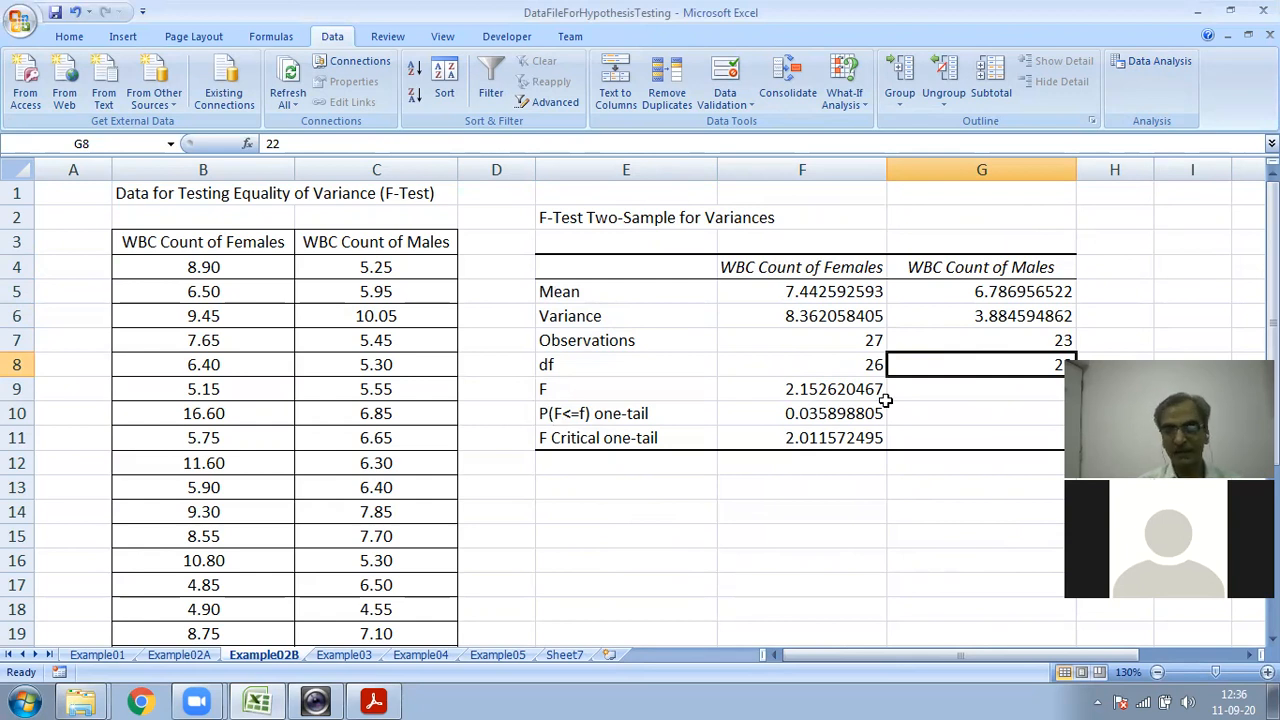
Step: Highlight the one-tail P value of the F-test output with a yellow fill
left_click(800, 414)
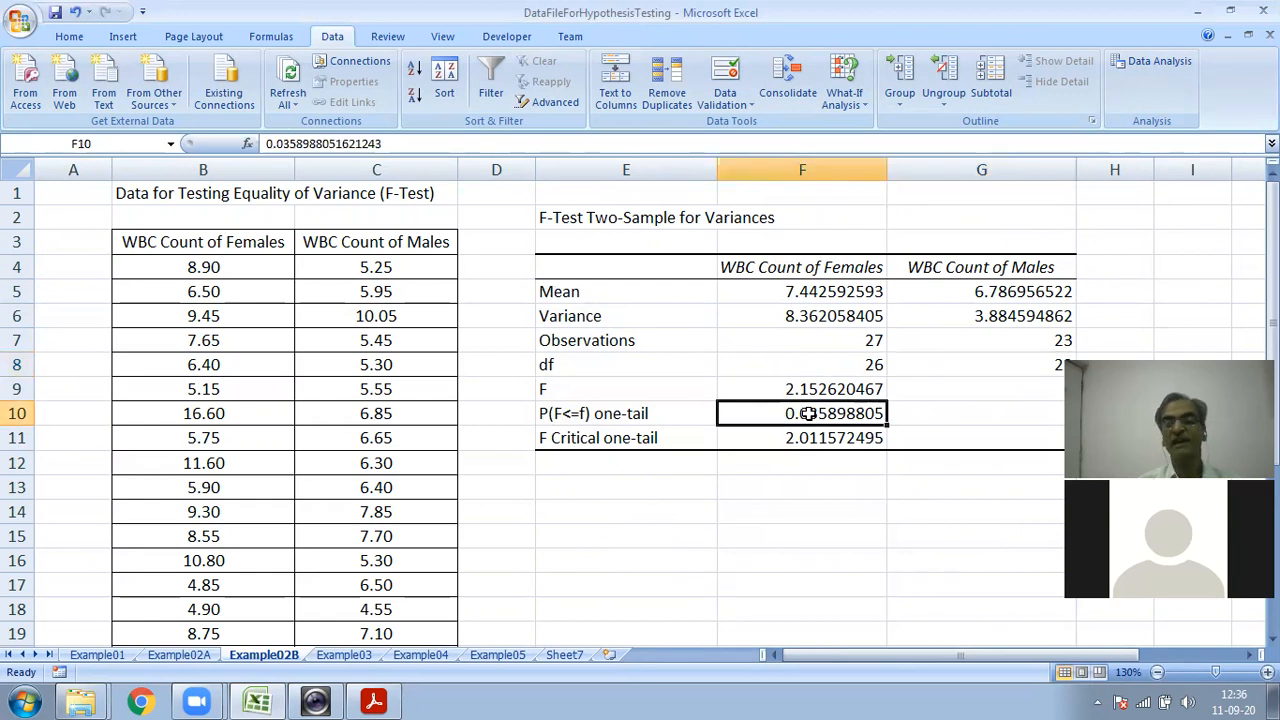
left_click(80, 38)
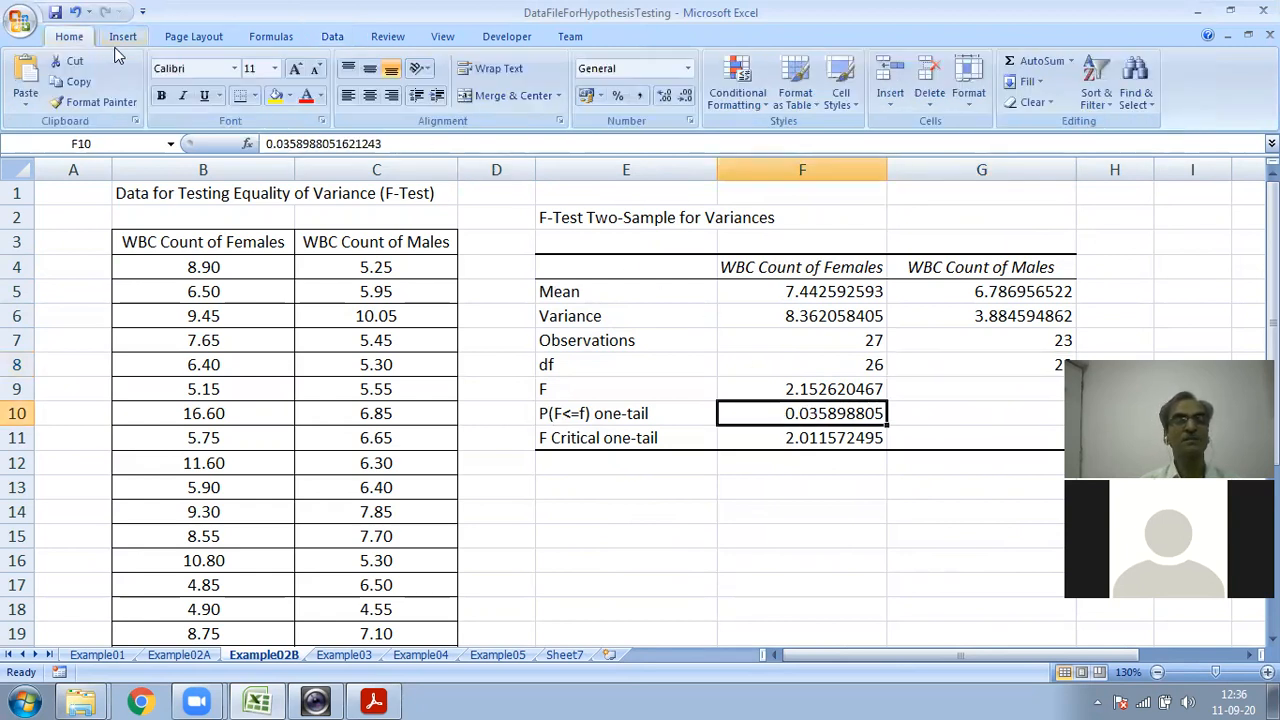
left_click(275, 97)
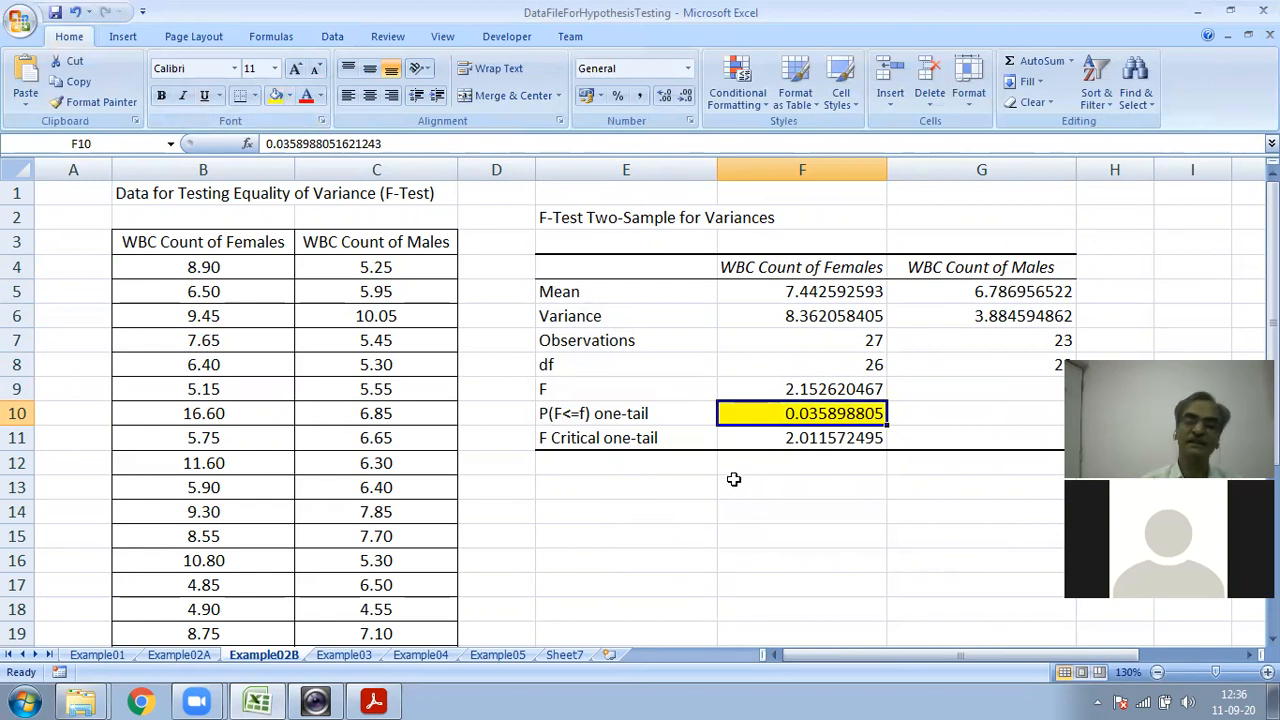
Step: Switch to the PDF slides and review the F-test dialog settings and the output figures with the one-tail P value
left_click(373, 701)
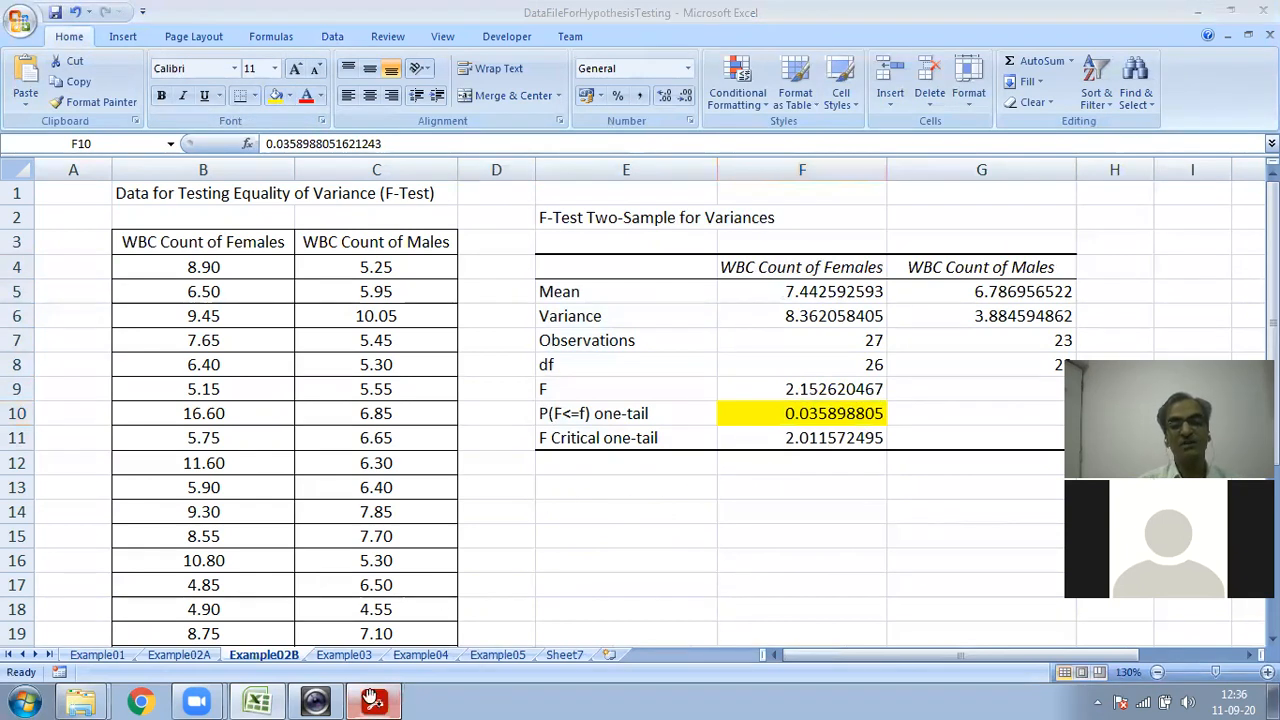
key("Right")
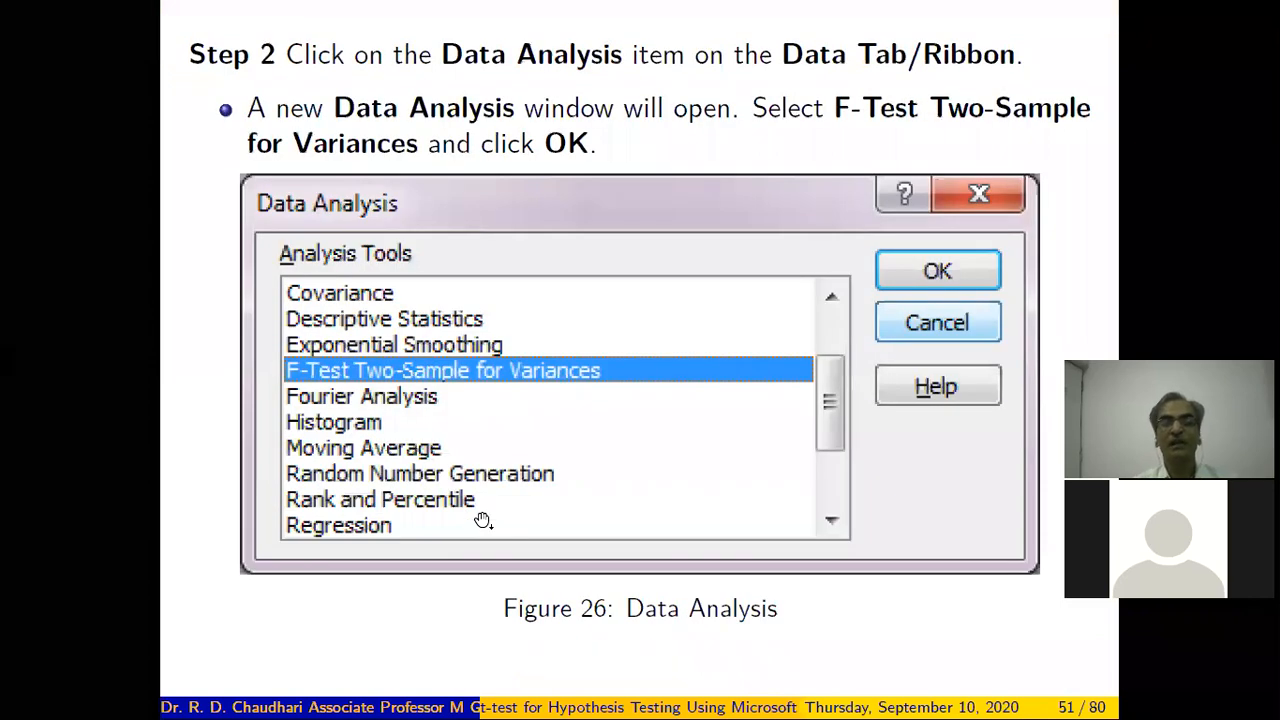
key("Right")
key("Right")
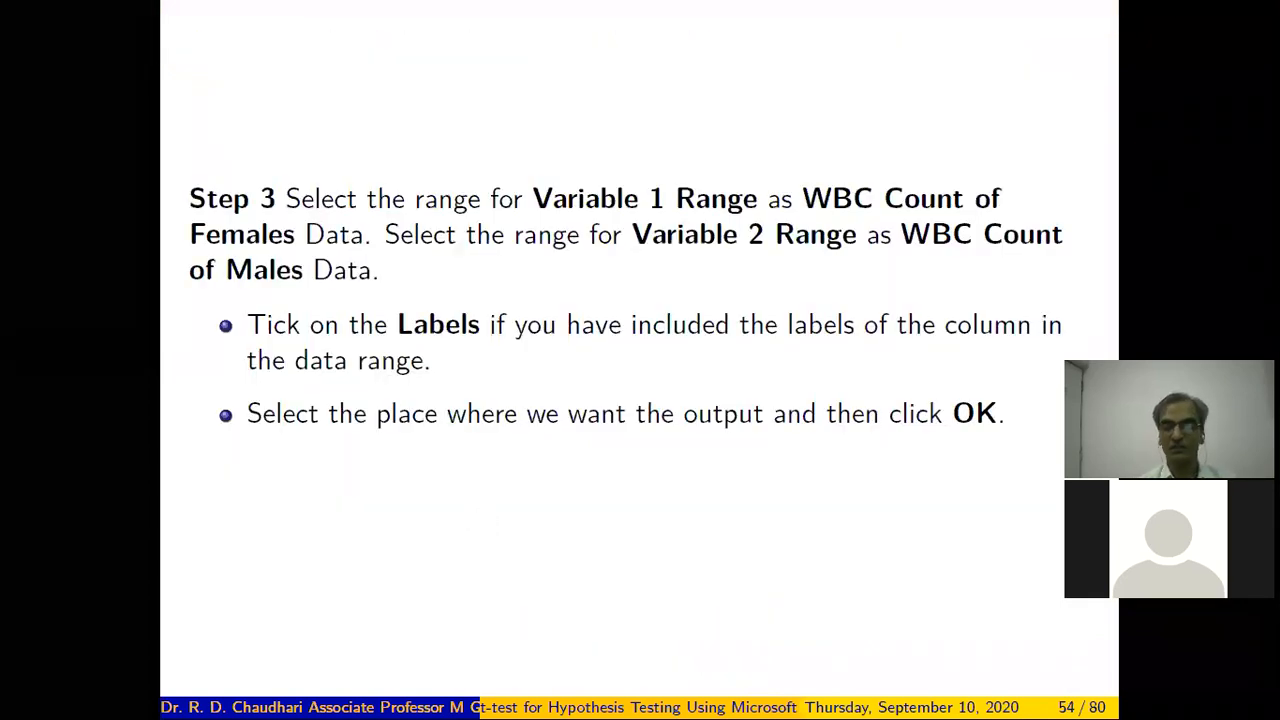
key("Left")
key("Right")
key("Right")
key("Right")
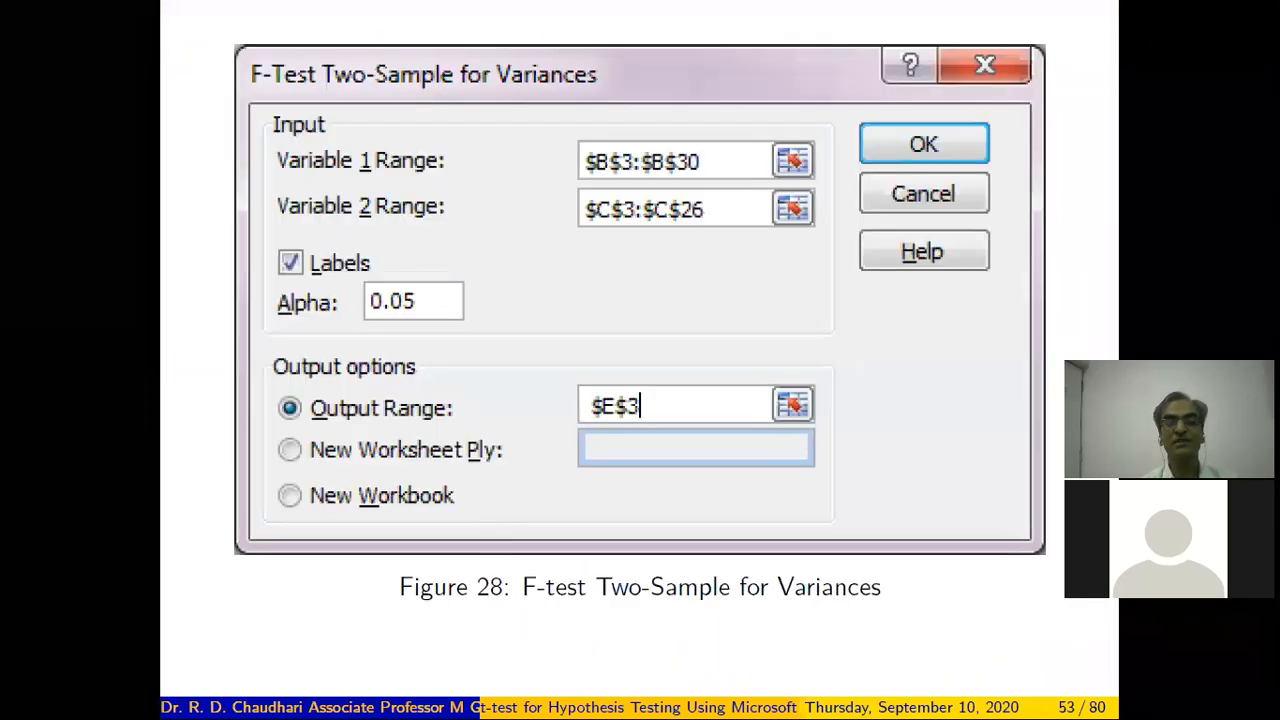
key("Left")
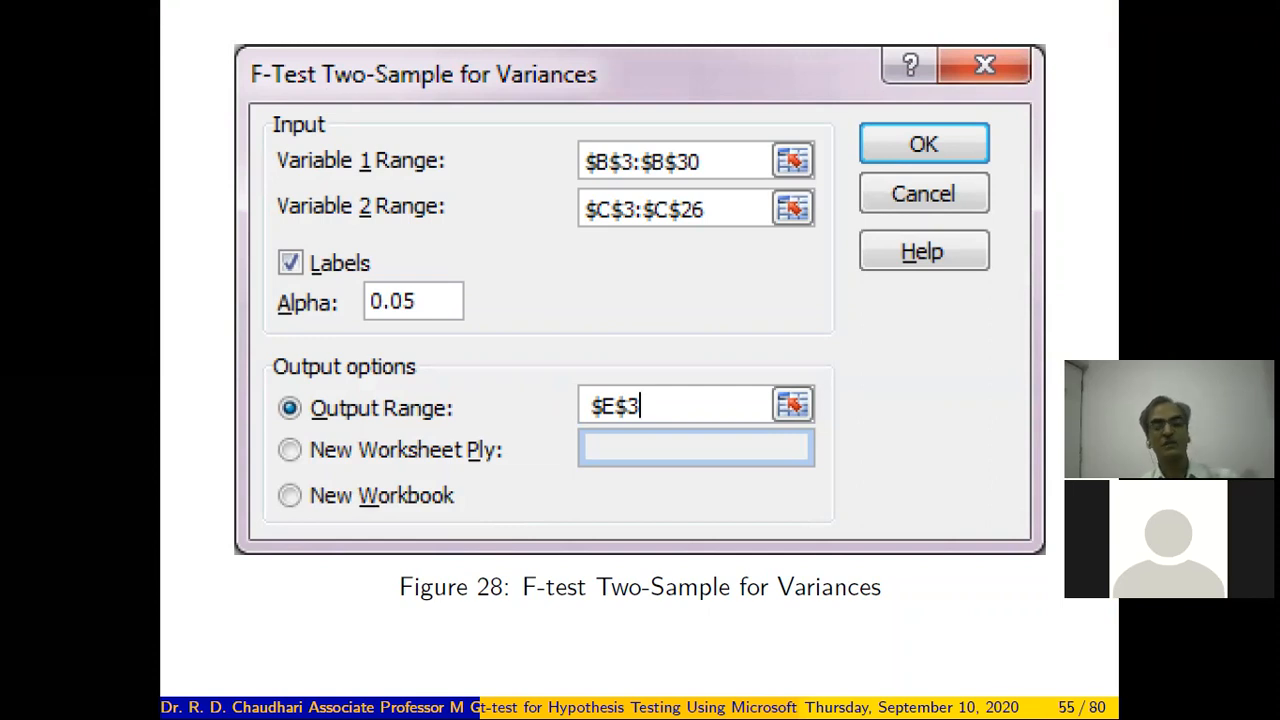
key("Page_Down")
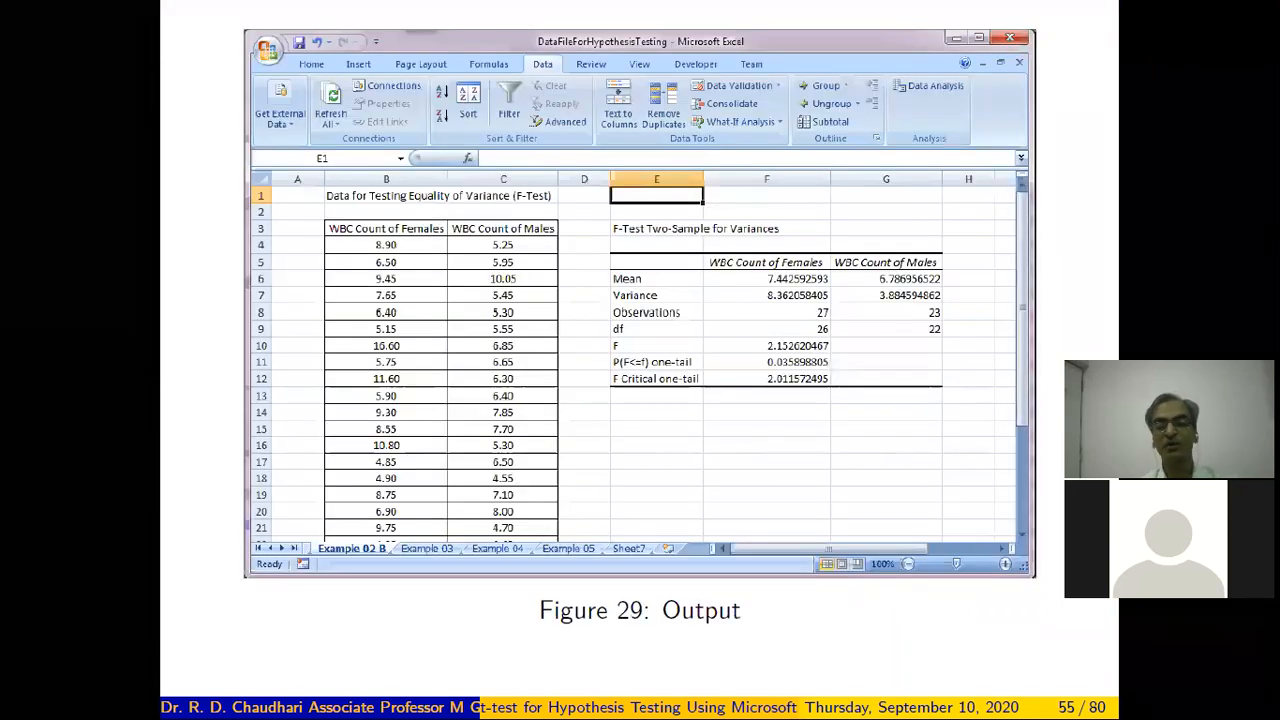
key("Page_Down")
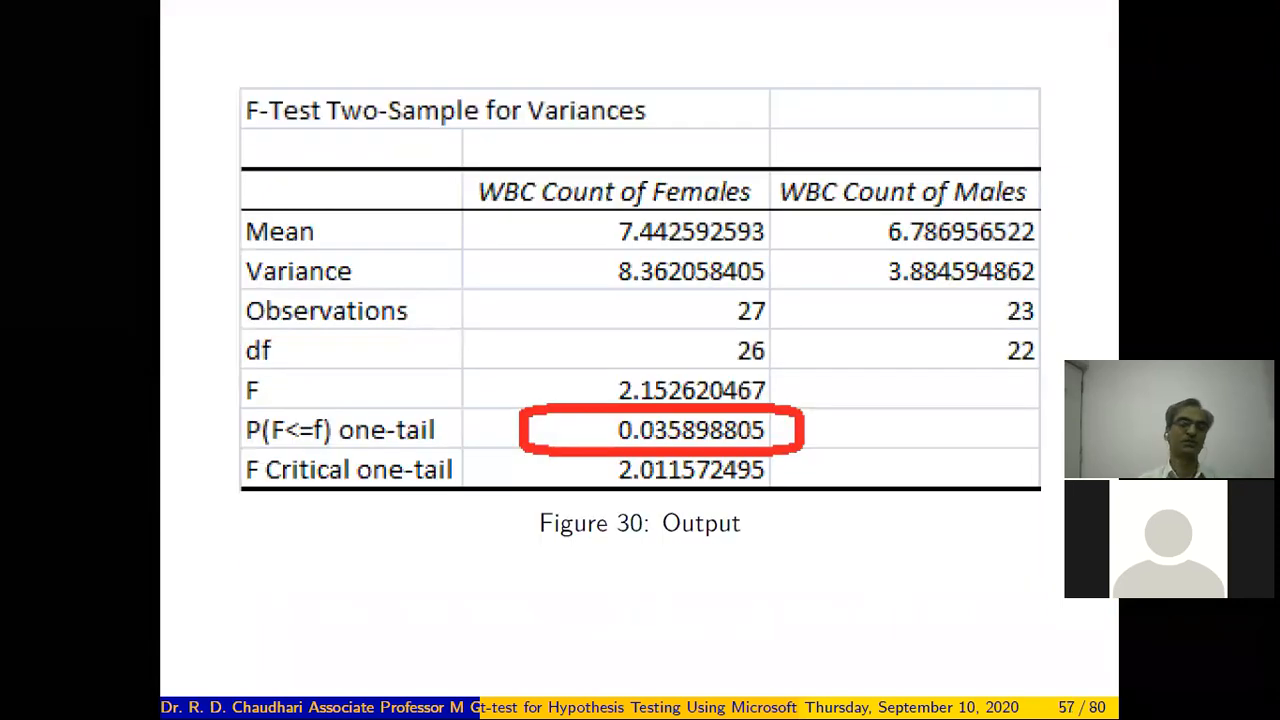
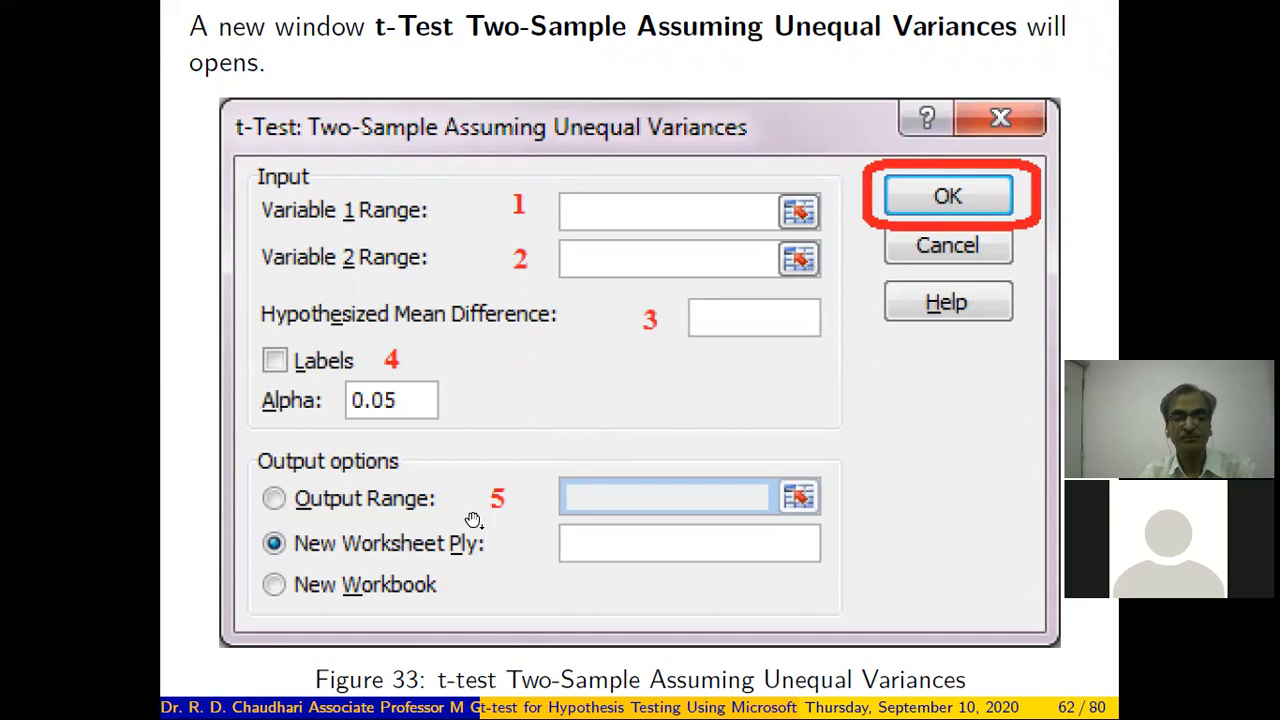
Step: Return to Excel's Example04 sheet, start the Data Analysis tool t-Test: Two-Sample Assuming Unequal Variances, and move its dialog up
key("alt+Tab")
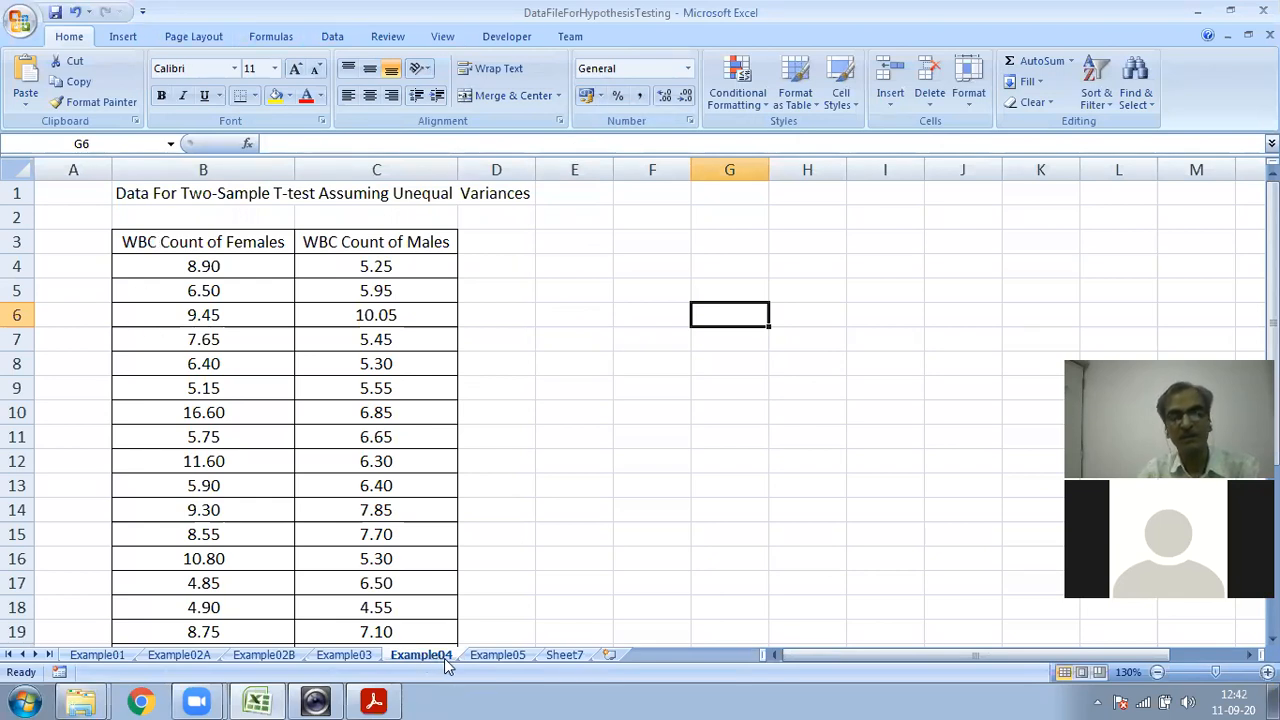
left_click(330, 37)
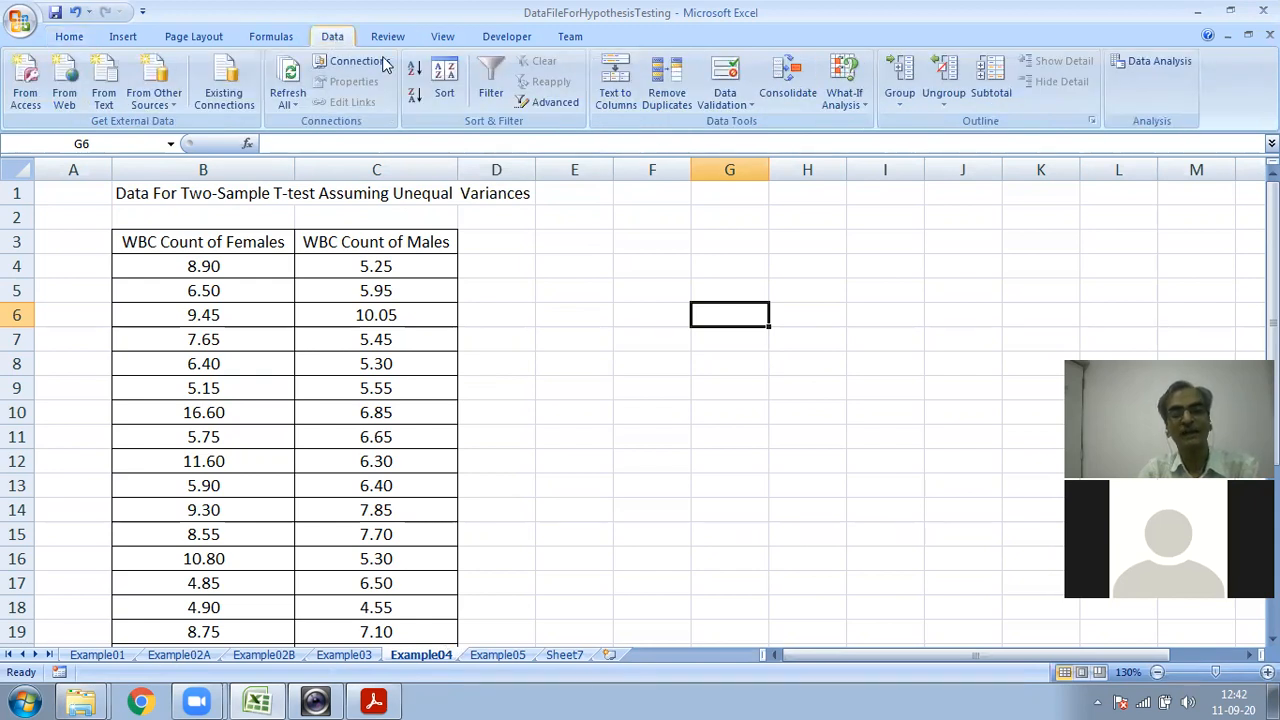
left_click(1140, 62)
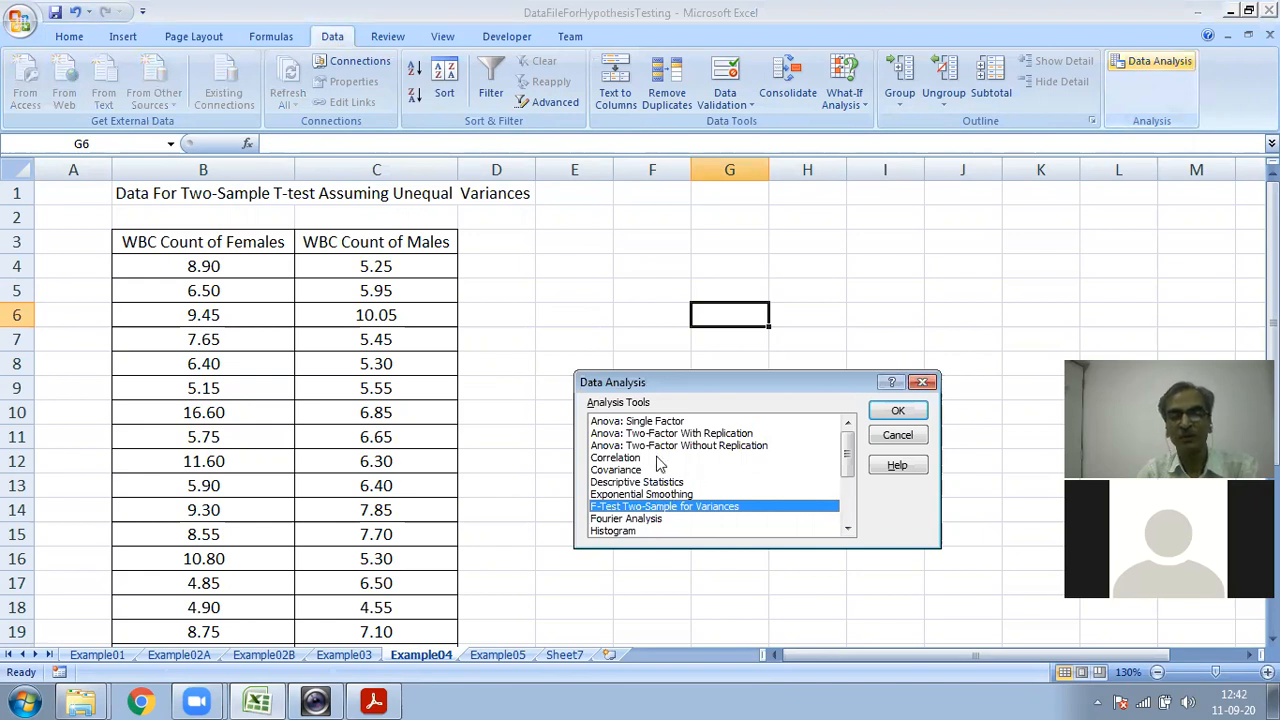
scroll(660, 462, "down", 3)
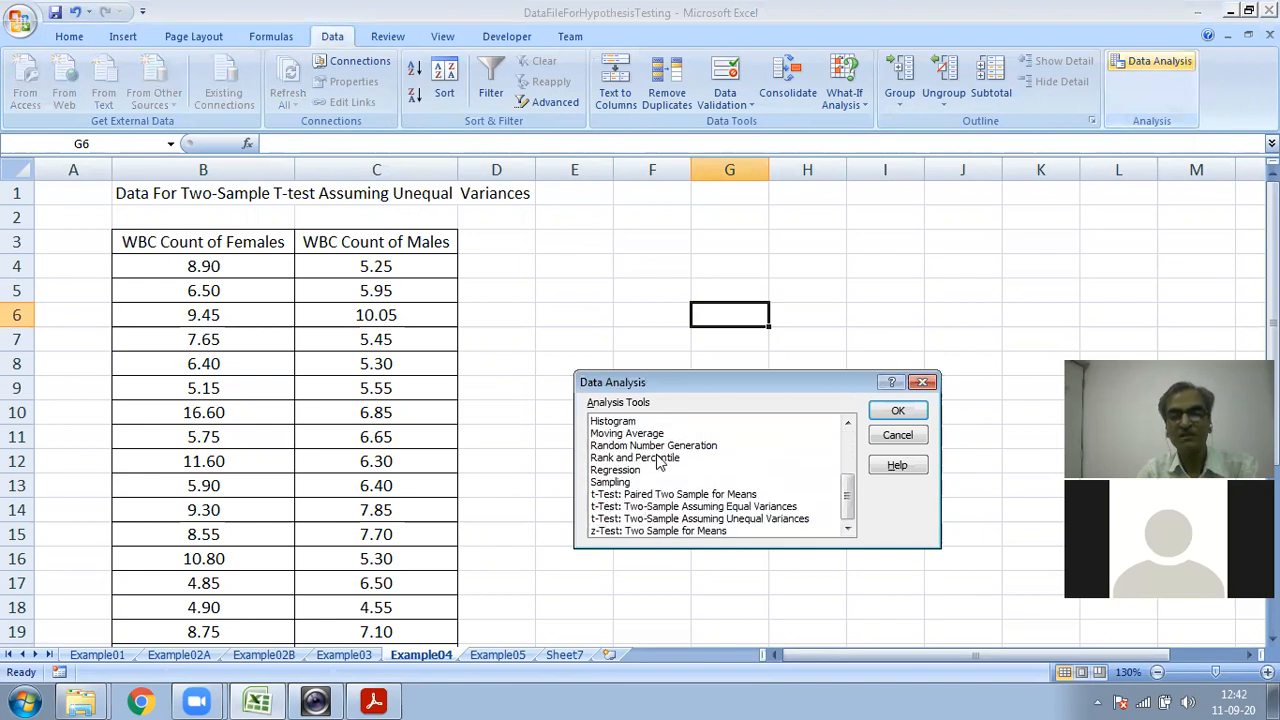
left_click(659, 519)
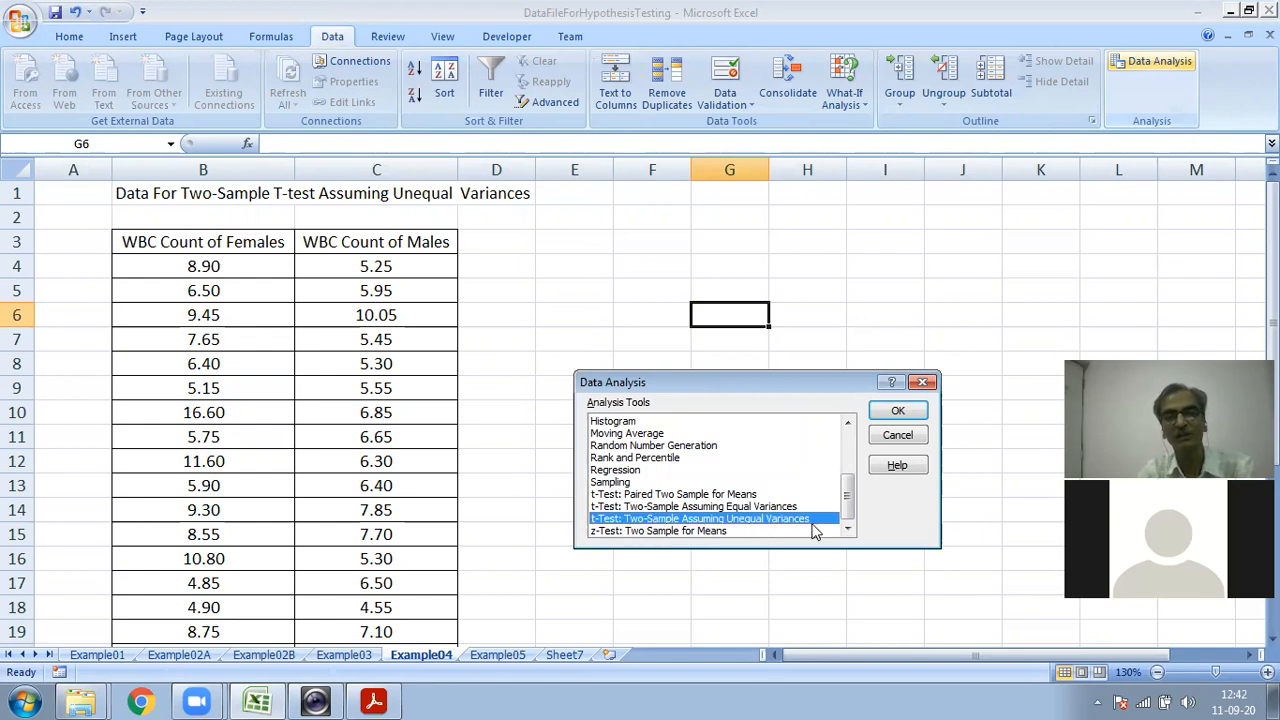
left_click(897, 411)
left_click_drag(813, 346, 806, 240)
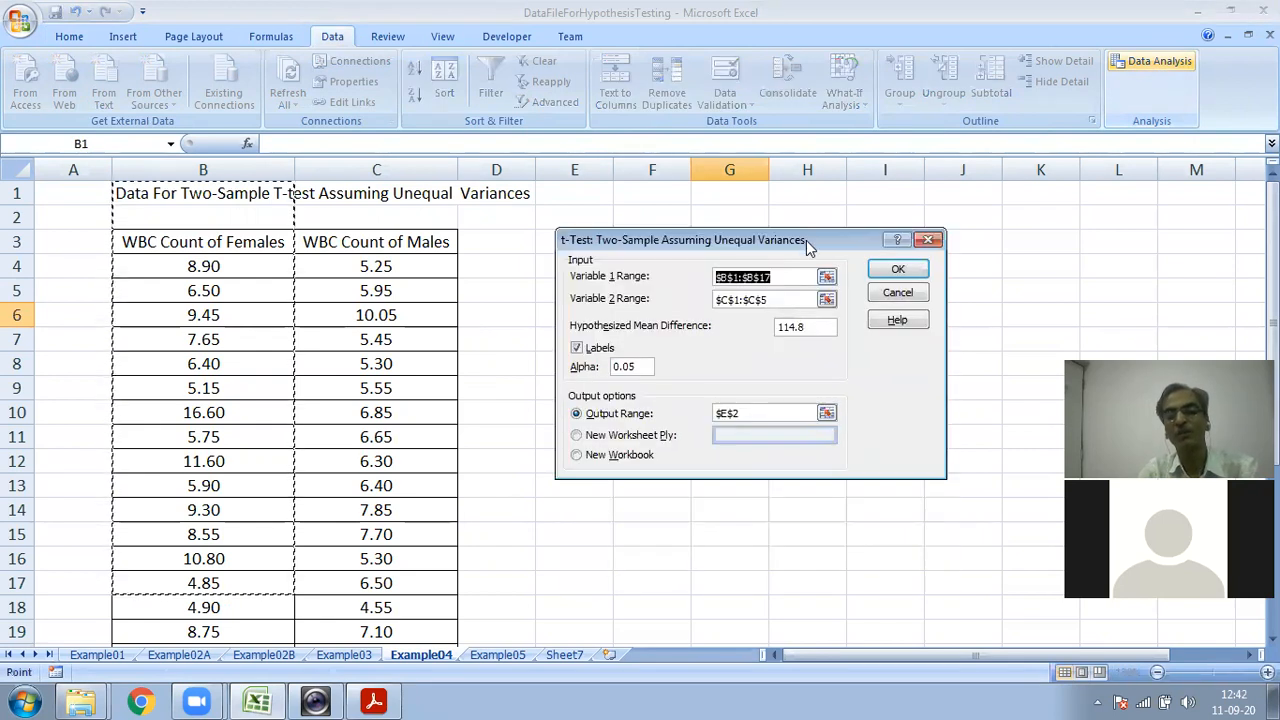
Step: Clear the old variable ranges, hypothesized mean difference and output range in the t-test dialog, and turn Labels off
left_click(782, 278)
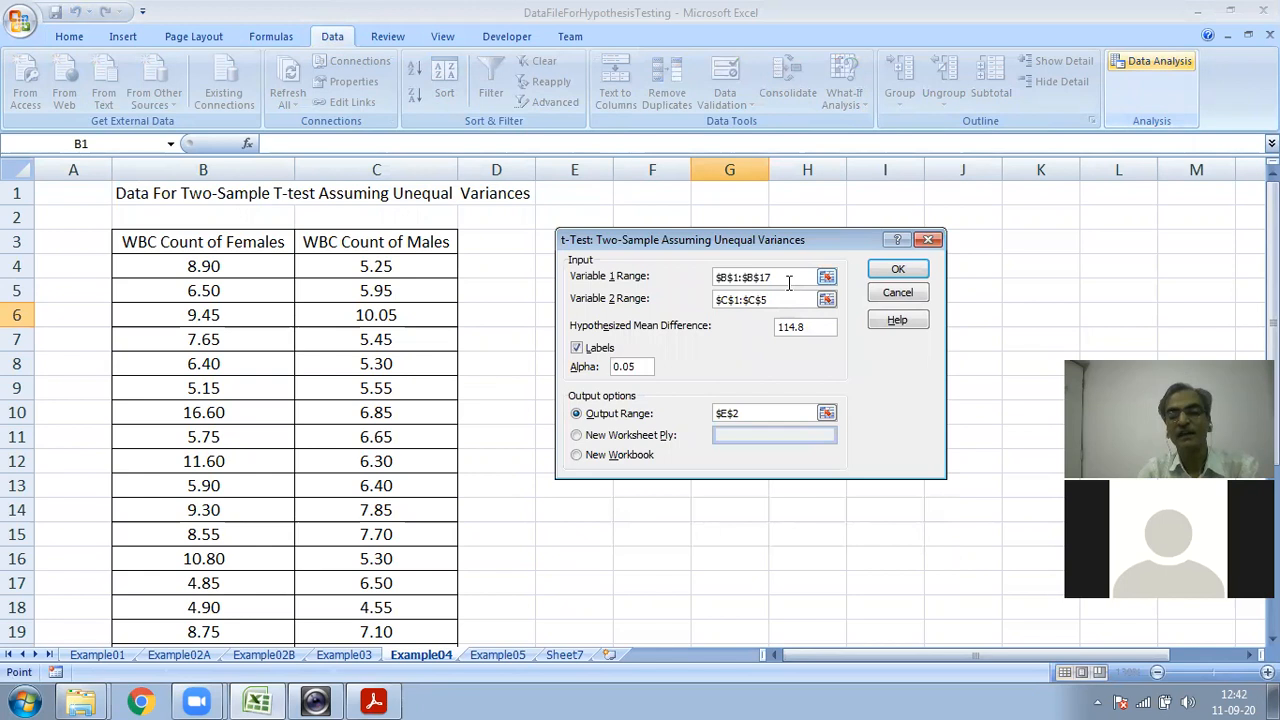
left_click_drag(789, 283, 690, 283)
key("Tab")
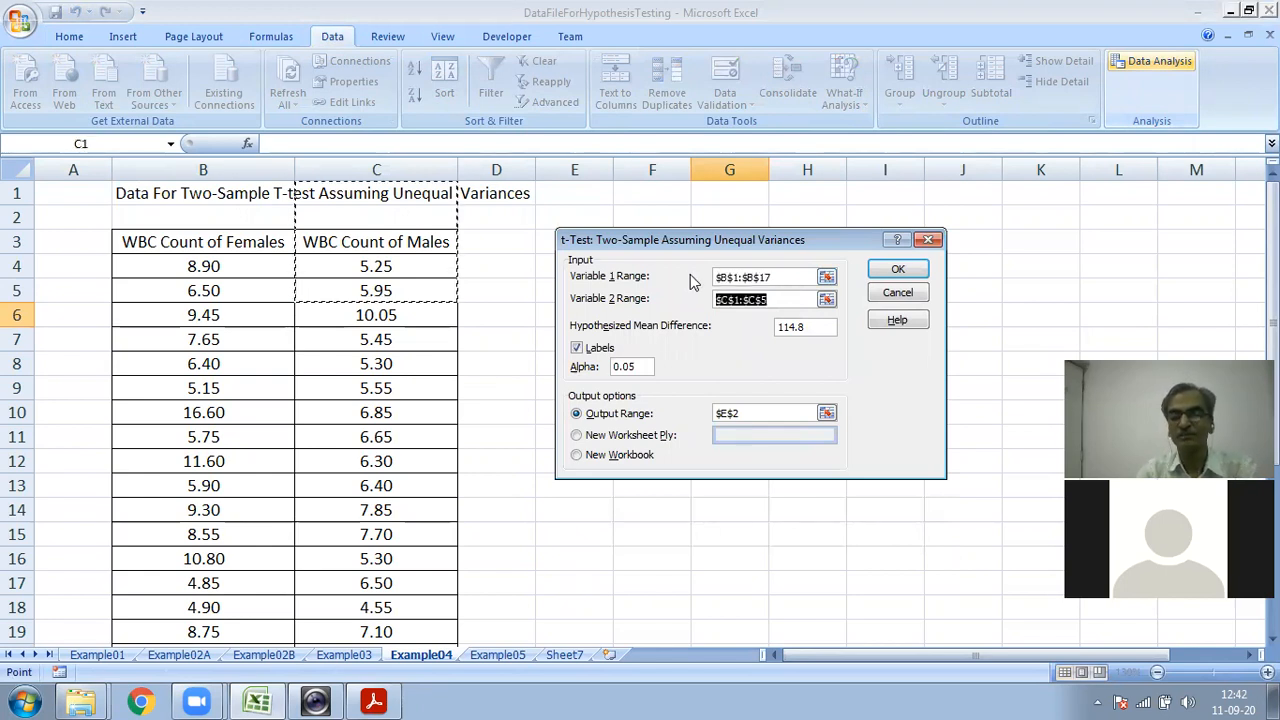
key("Delete")
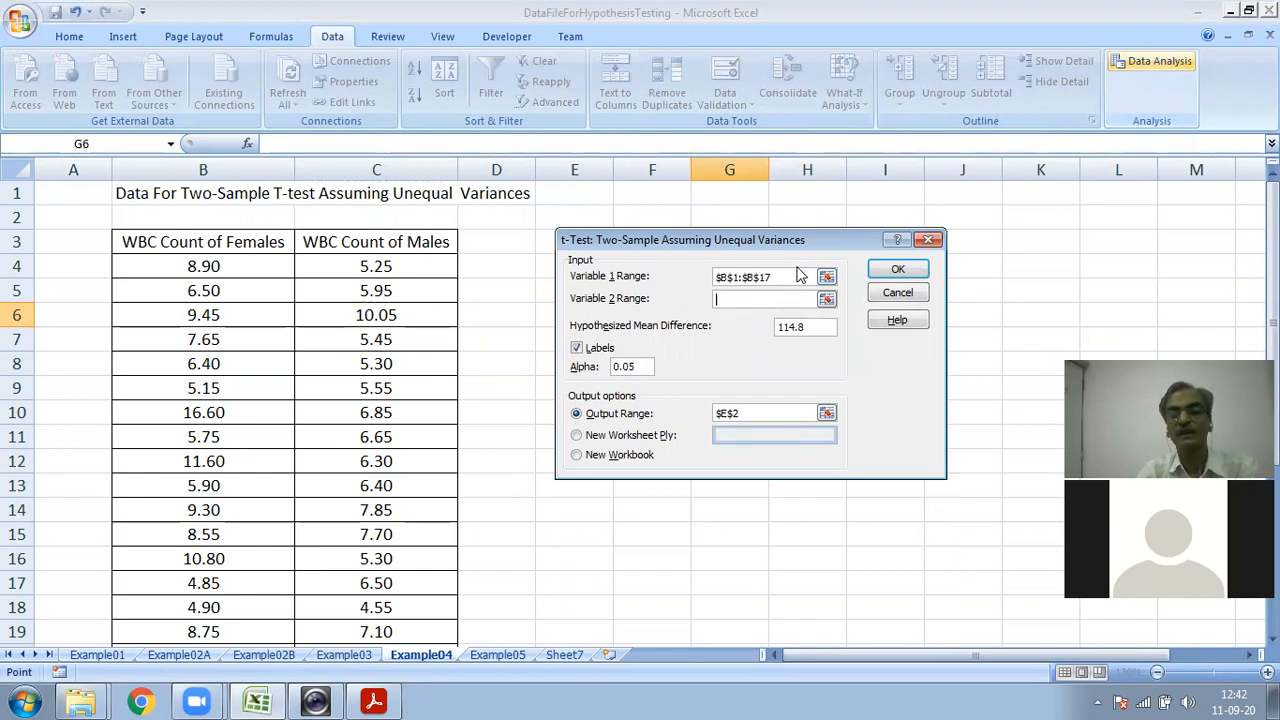
left_click_drag(800, 278, 688, 284)
key("Delete")
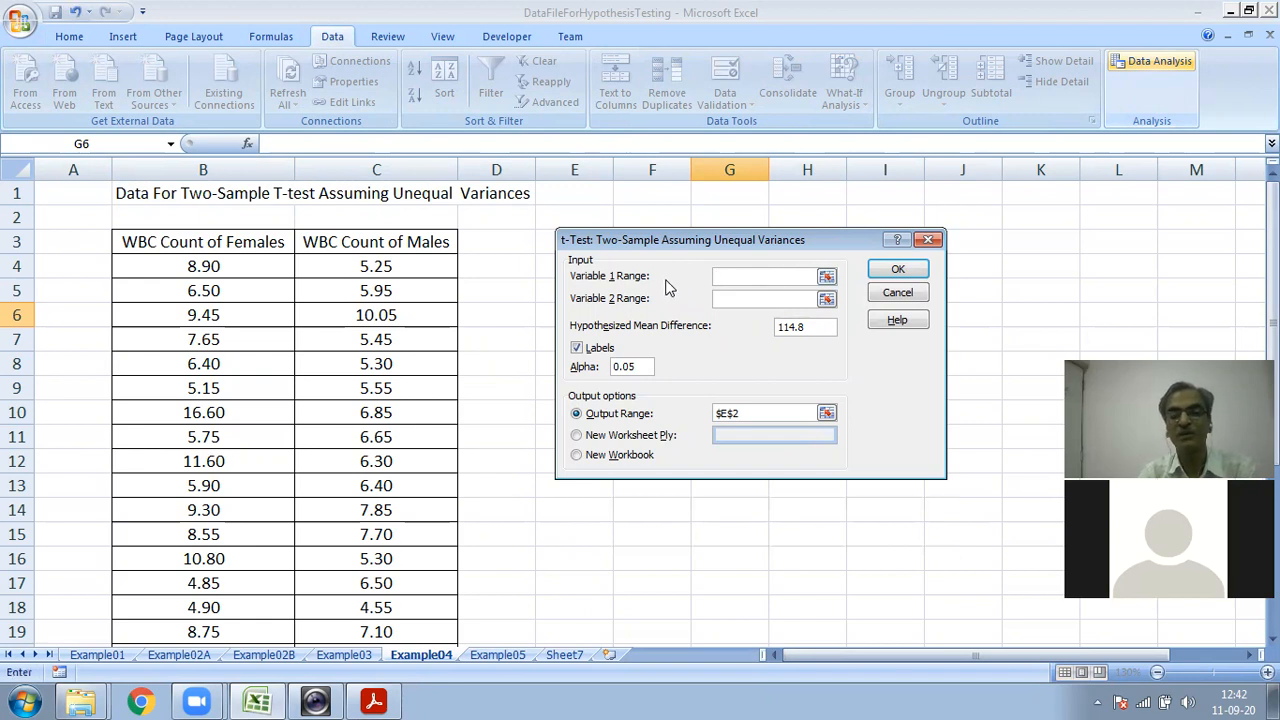
left_click_drag(818, 334, 748, 322)
key("Delete")
left_click(605, 349)
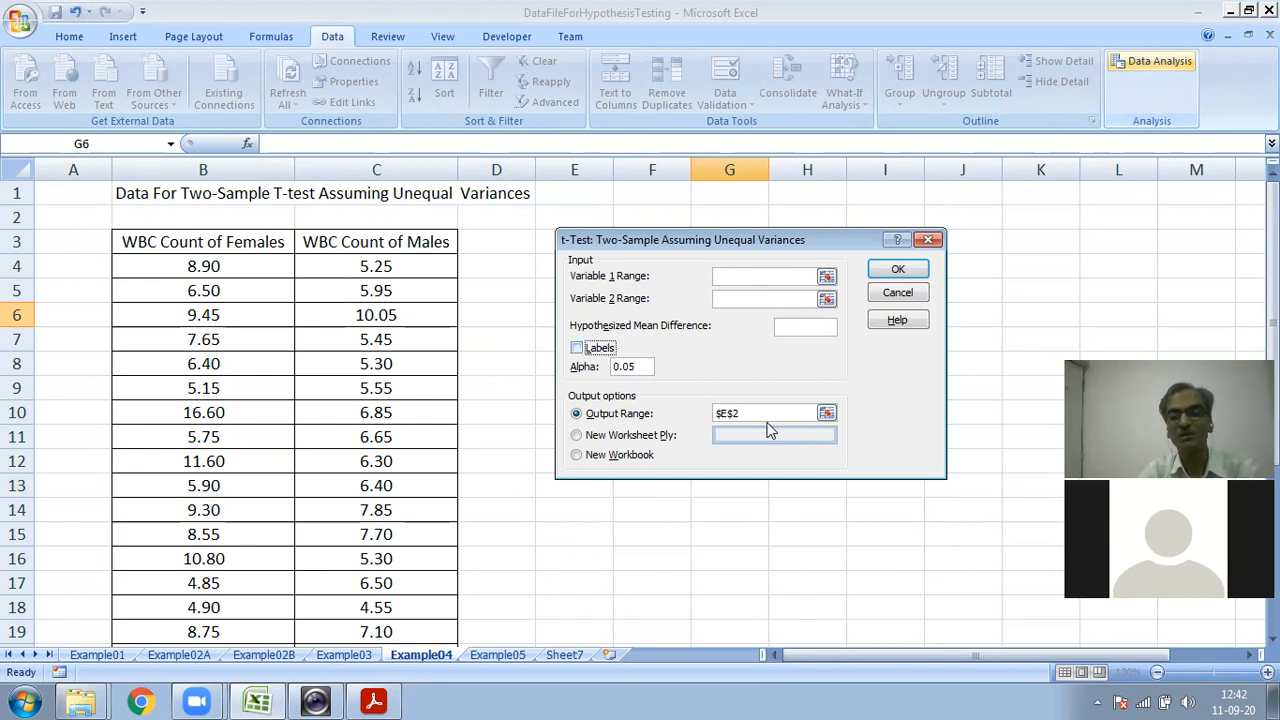
left_click_drag(750, 413, 708, 413)
key("Delete")
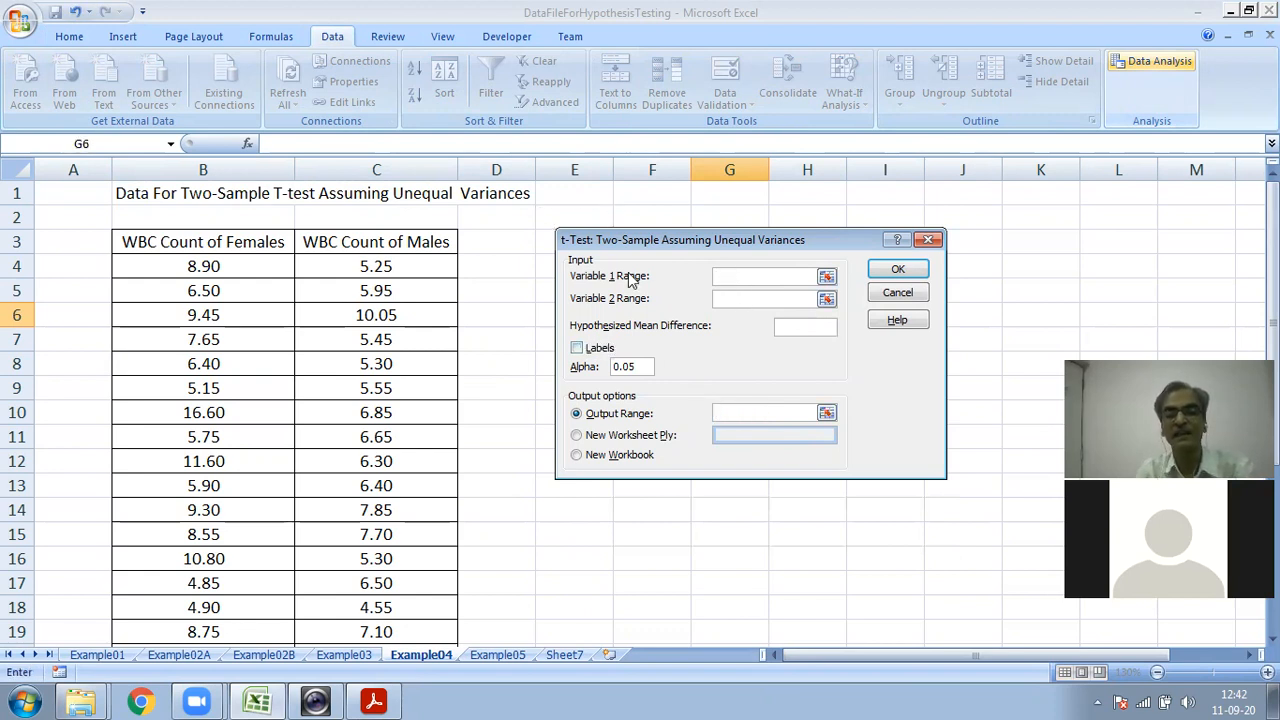
Step: Set the Variable 1 range to the female WBC counts with heading, B3:B30
left_click(207, 249)
scroll(215, 268, "down", 3)
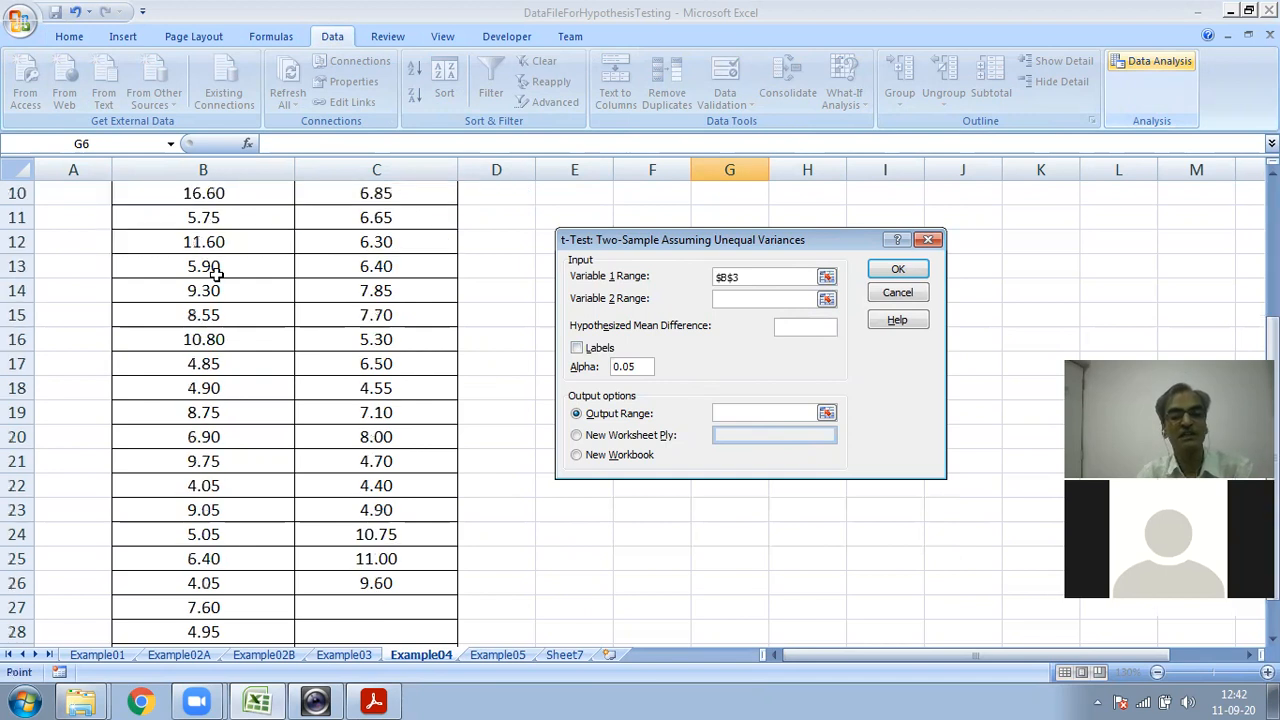
scroll(216, 270, "down", 3)
left_click(209, 455, "shift")
Step: Set the Variable 2 range to the male WBC counts with heading, C3:C26
left_click(755, 297)
scroll(280, 240, "up", 6)
left_click(370, 246)
scroll(378, 392, "down", 3)
left_click(377, 582, "shift")
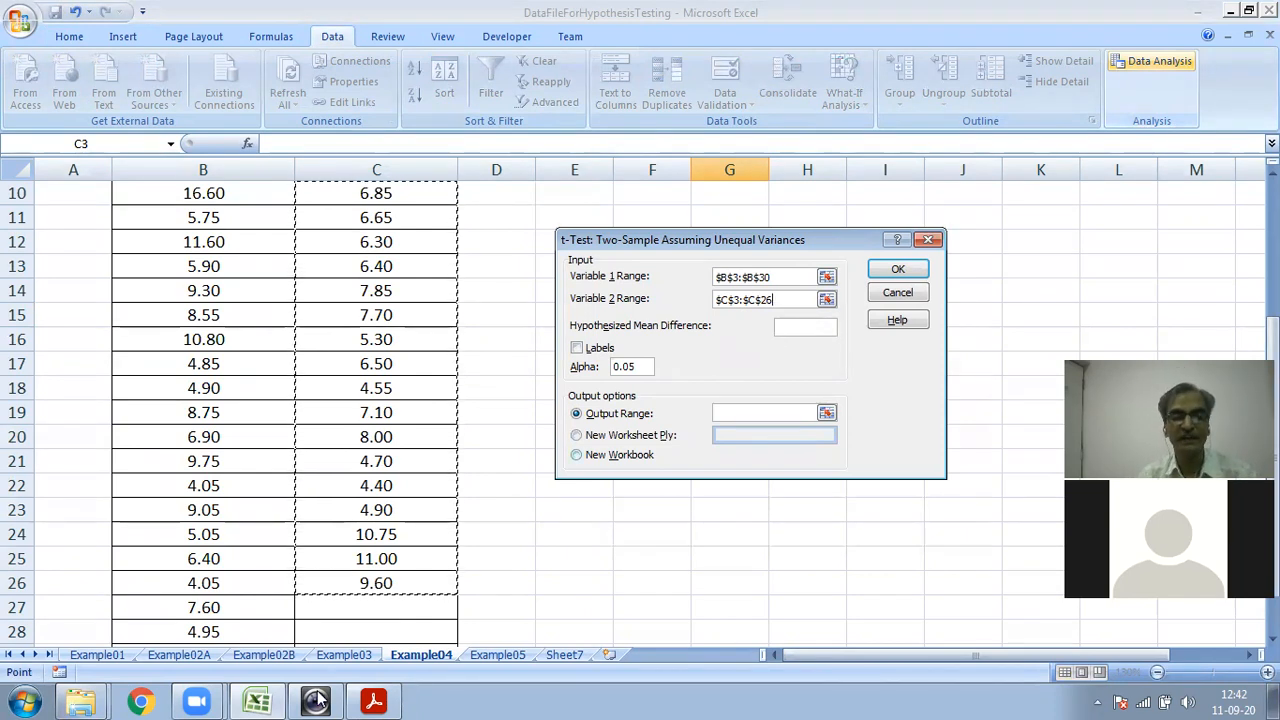
Step: Check the hypotheses in the PDF slides, and back in Excel set the hypothesized mean difference to 0 with Labels enabled
left_click(380, 699)
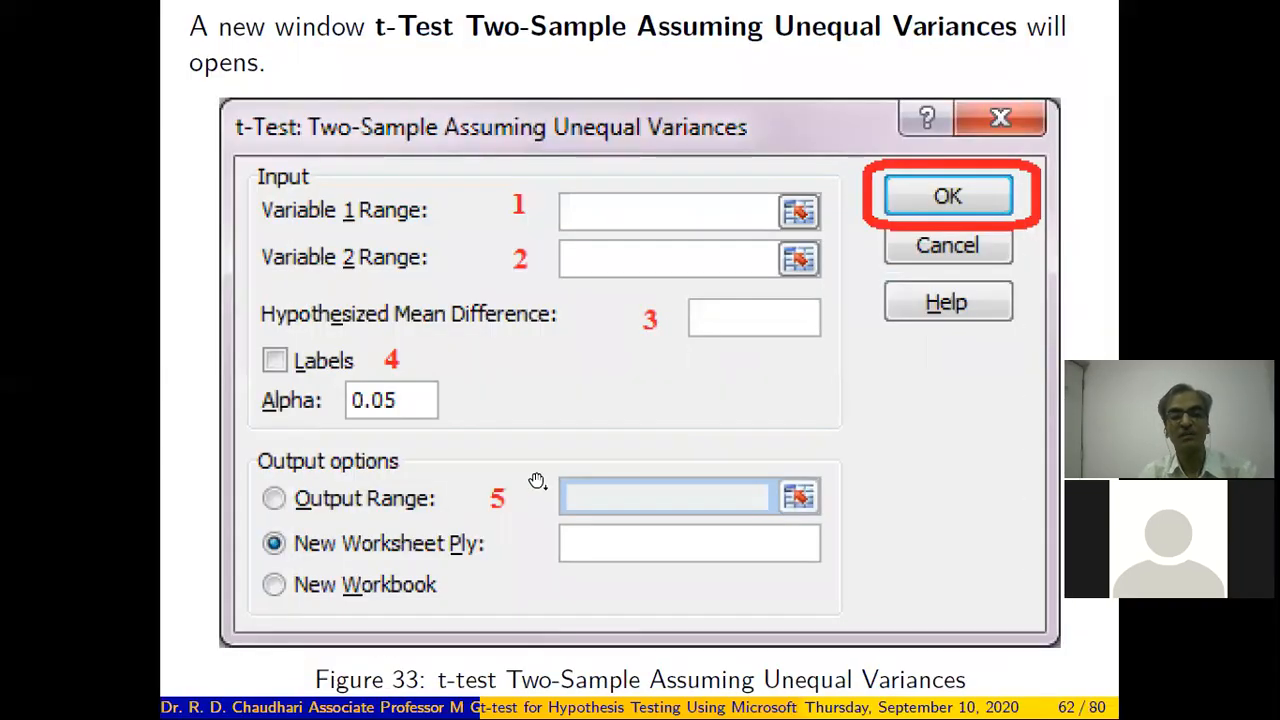
scroll(538, 481, "up", 3)
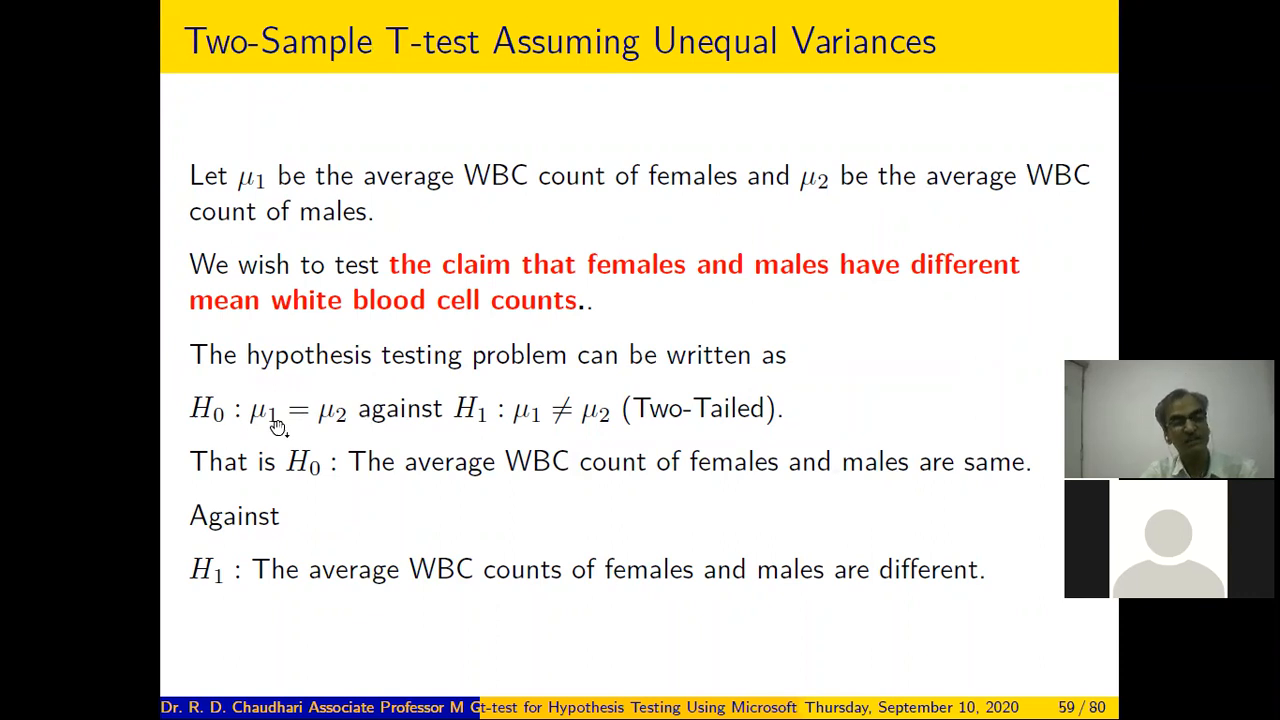
key("alt+Tab")
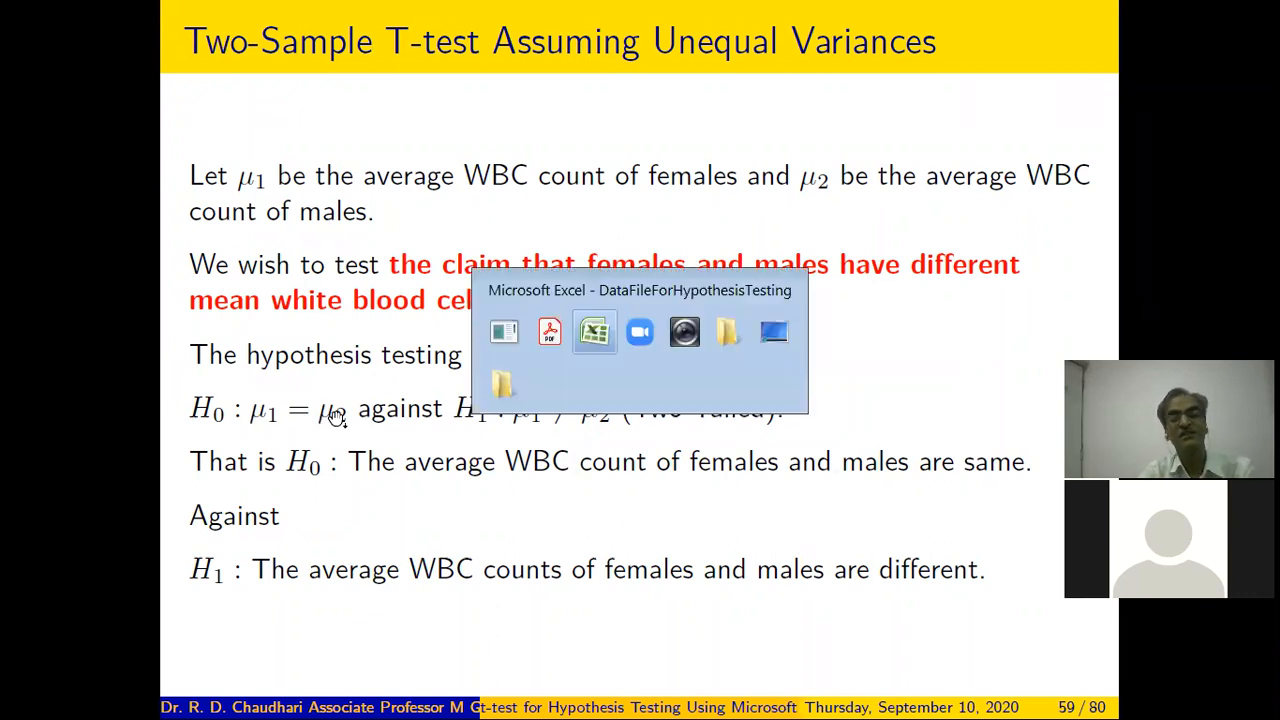
left_click(810, 323)
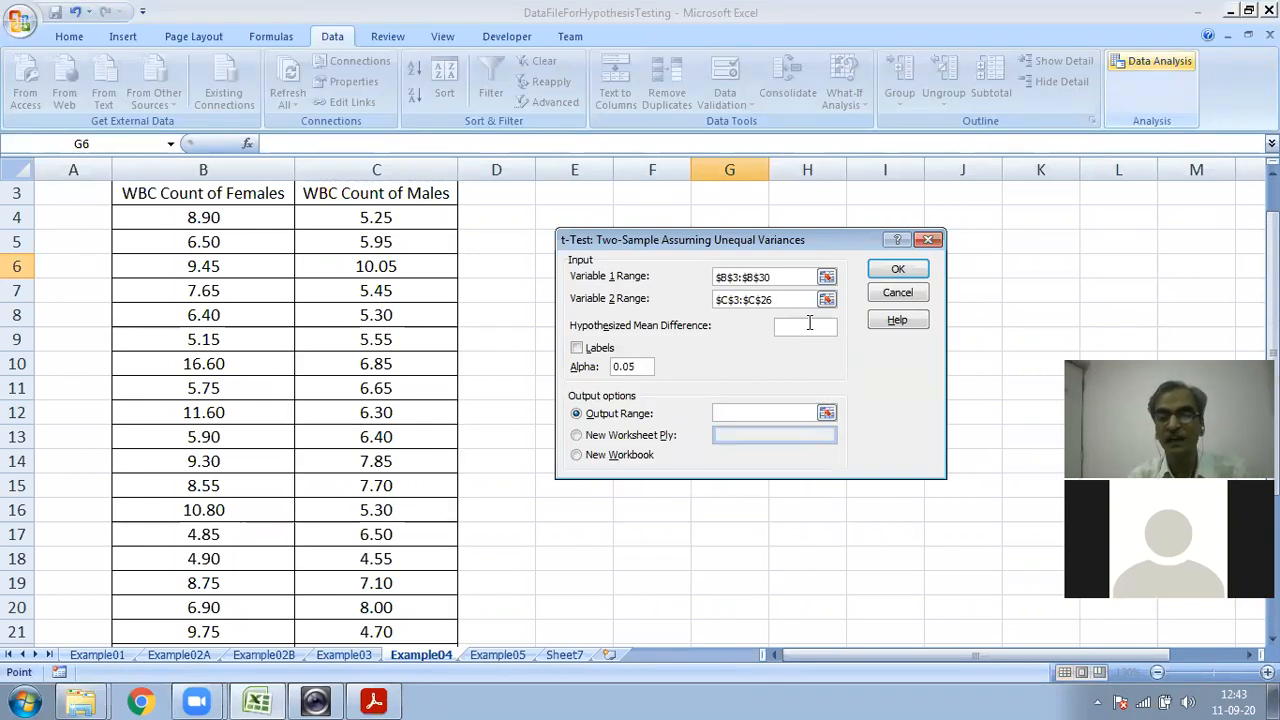
type("0")
left_click(577, 349)
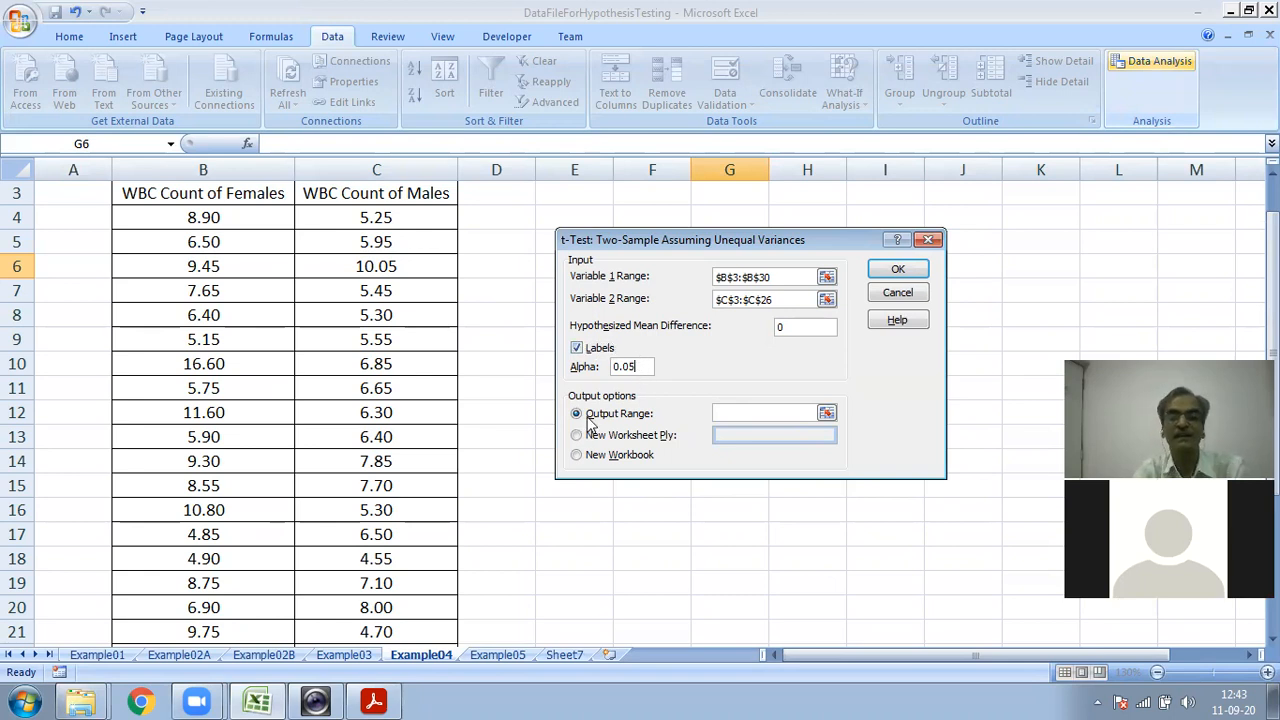
Step: Set the t-test output range to E4 and run the two-sample test assuming unequal variances
left_click(755, 413)
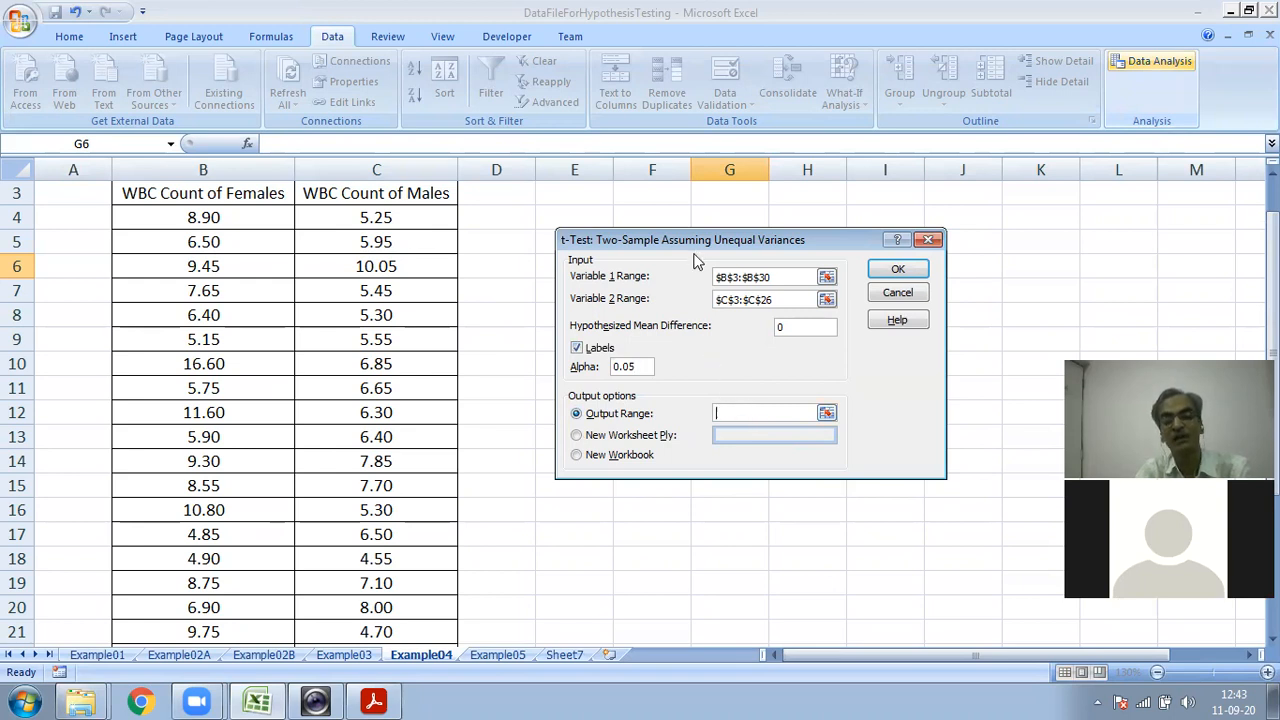
left_click(600, 218)
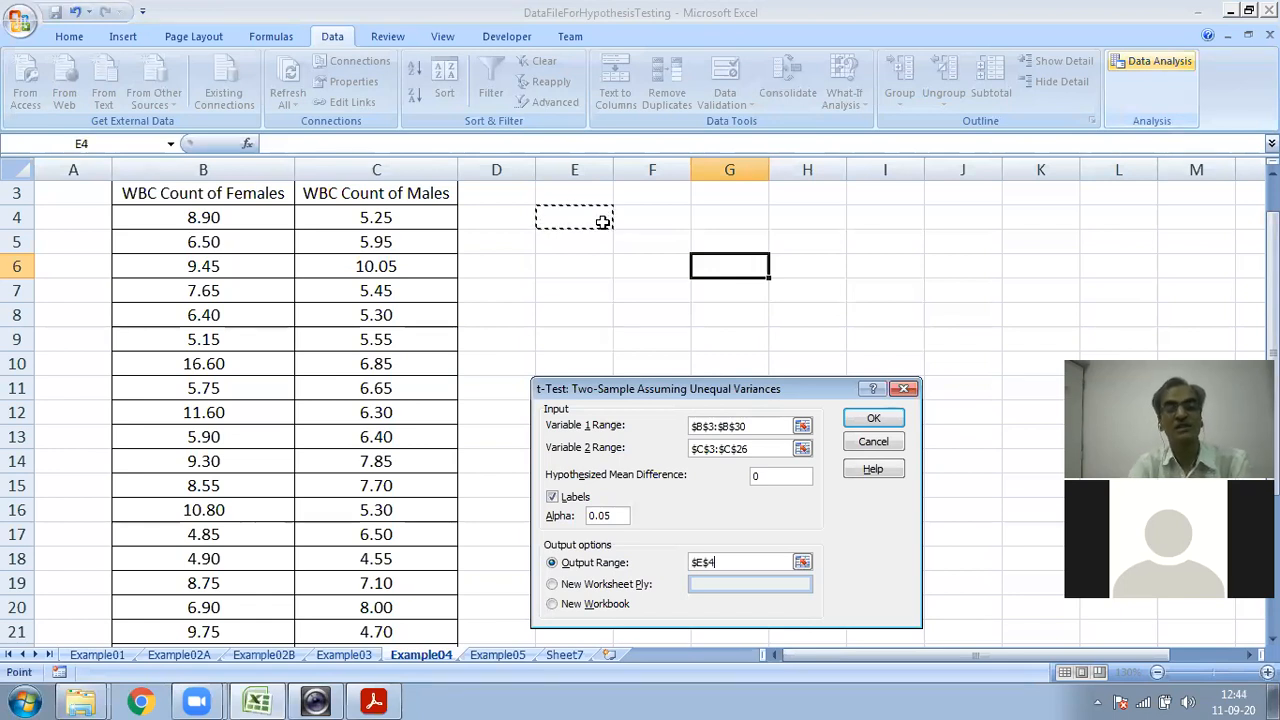
left_click(868, 421)
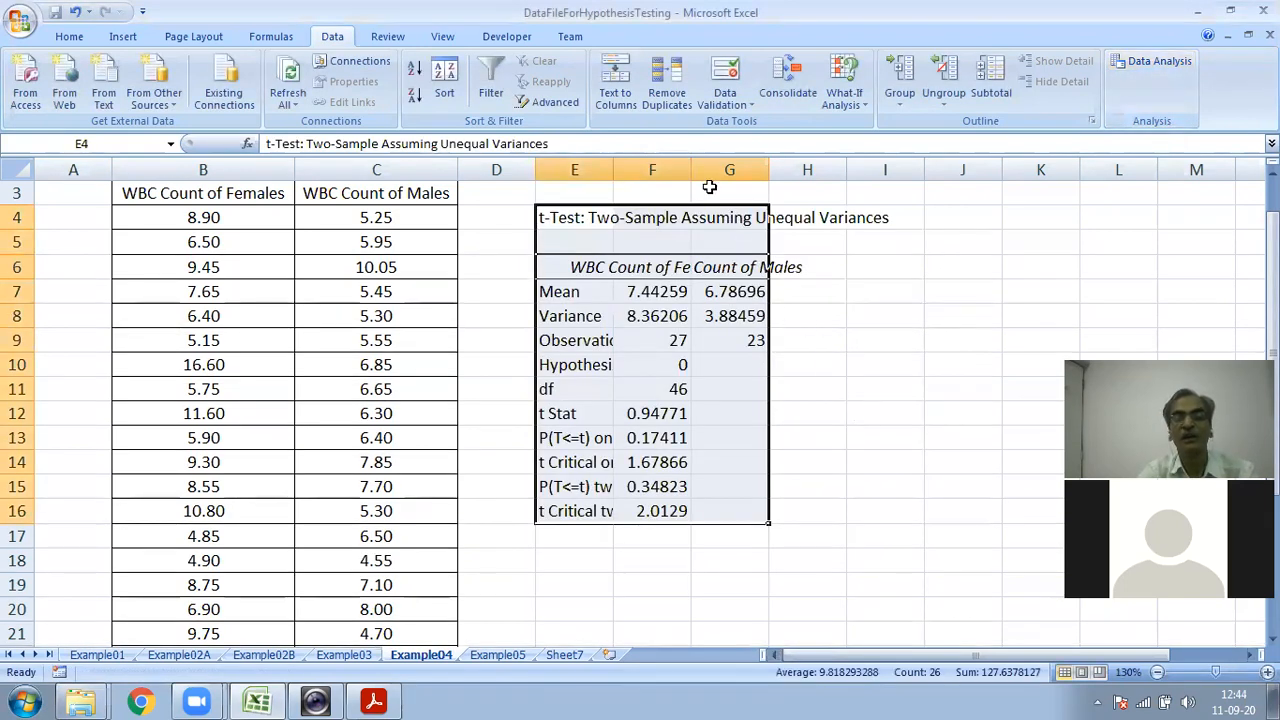
Step: Widen columns E, F and G so the t-test output labels, headings and values fit
left_click_drag(692, 170, 779, 170)
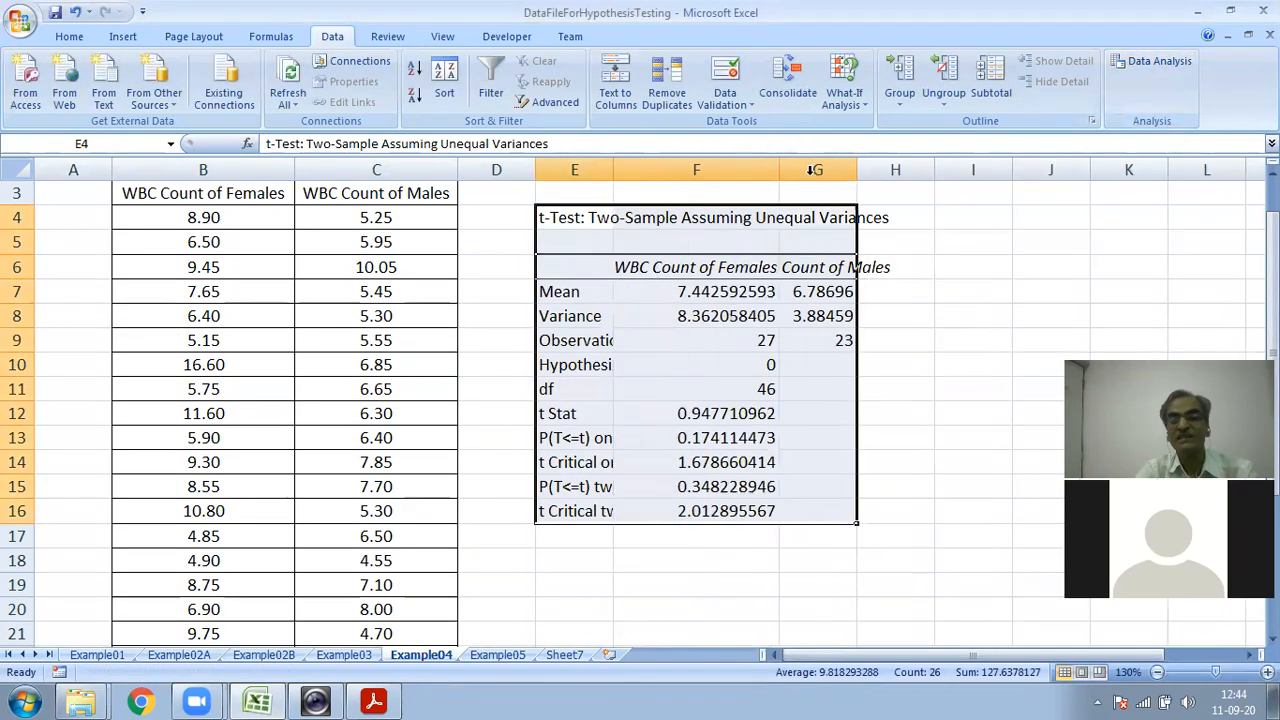
left_click_drag(857, 171, 1019, 183)
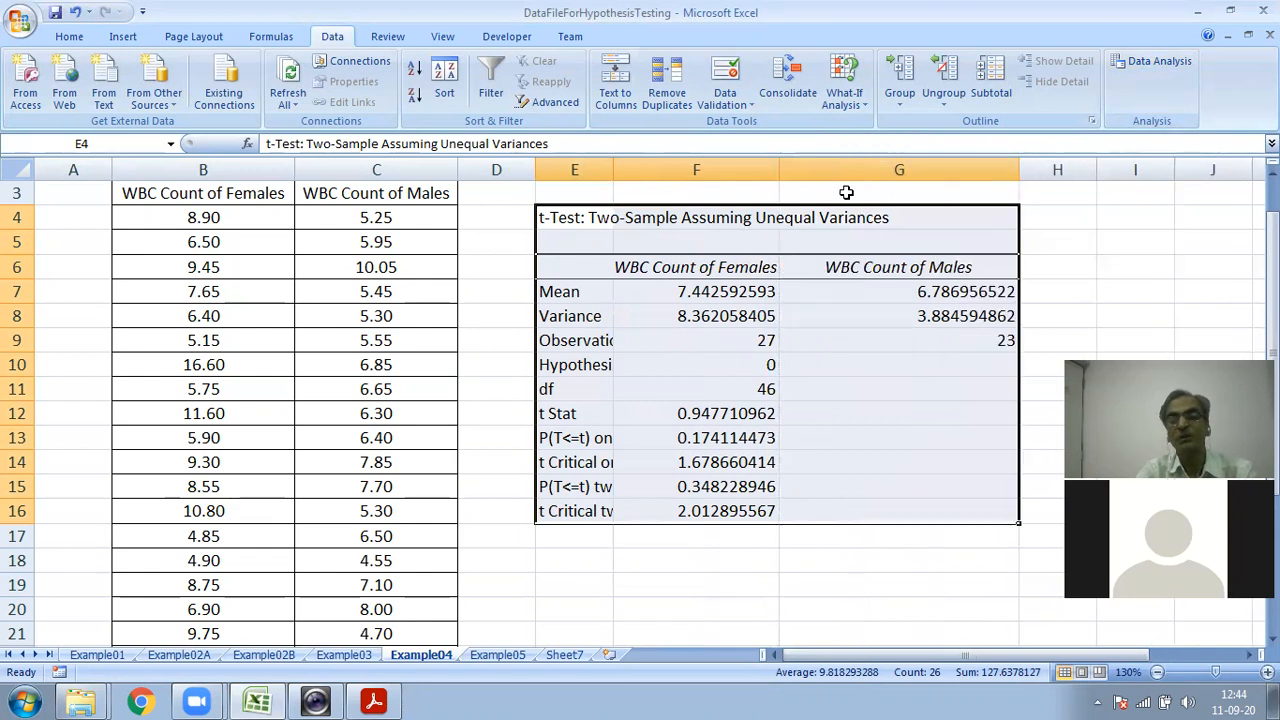
left_click(785, 170)
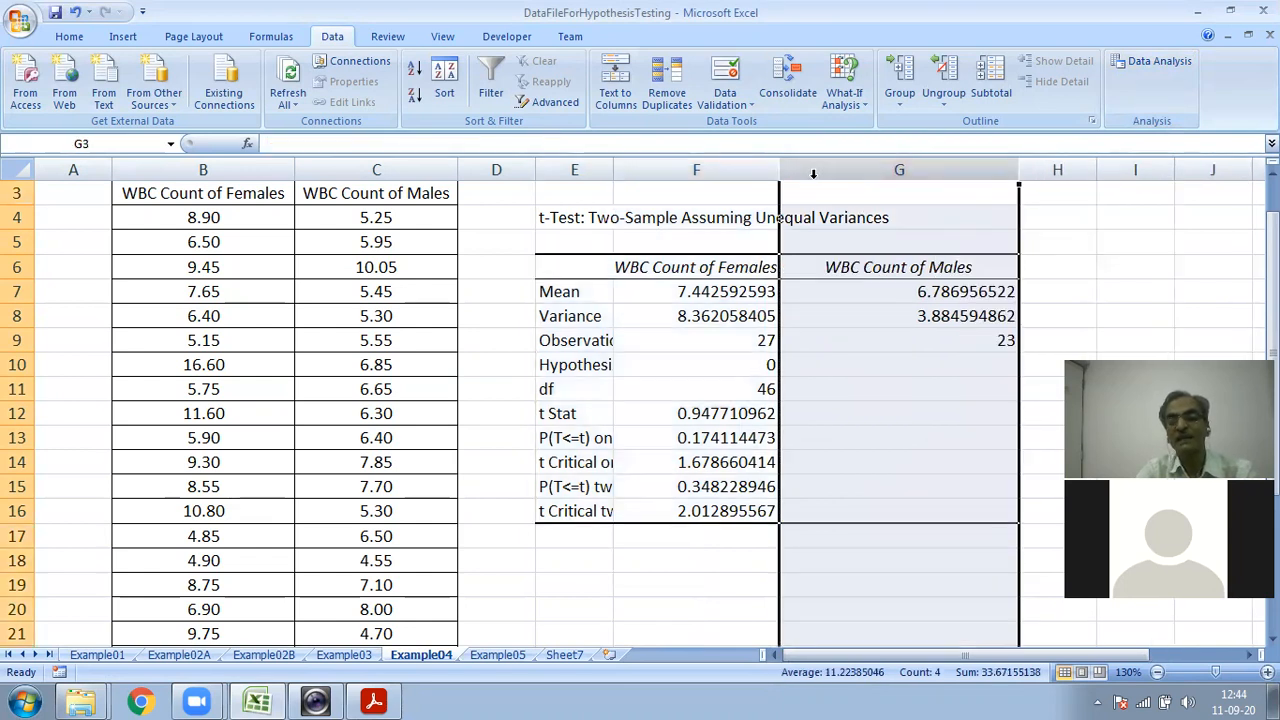
left_click_drag(779, 168, 798, 170)
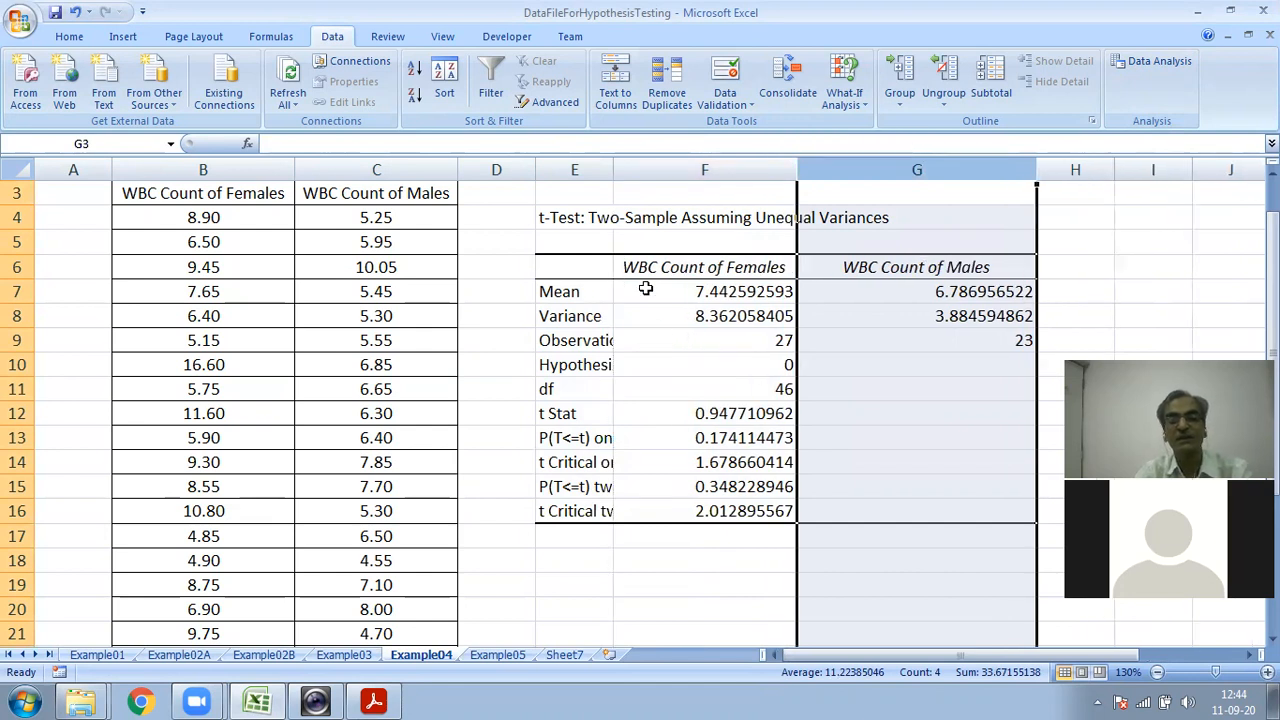
left_click(620, 165)
left_click_drag(613, 166, 711, 168)
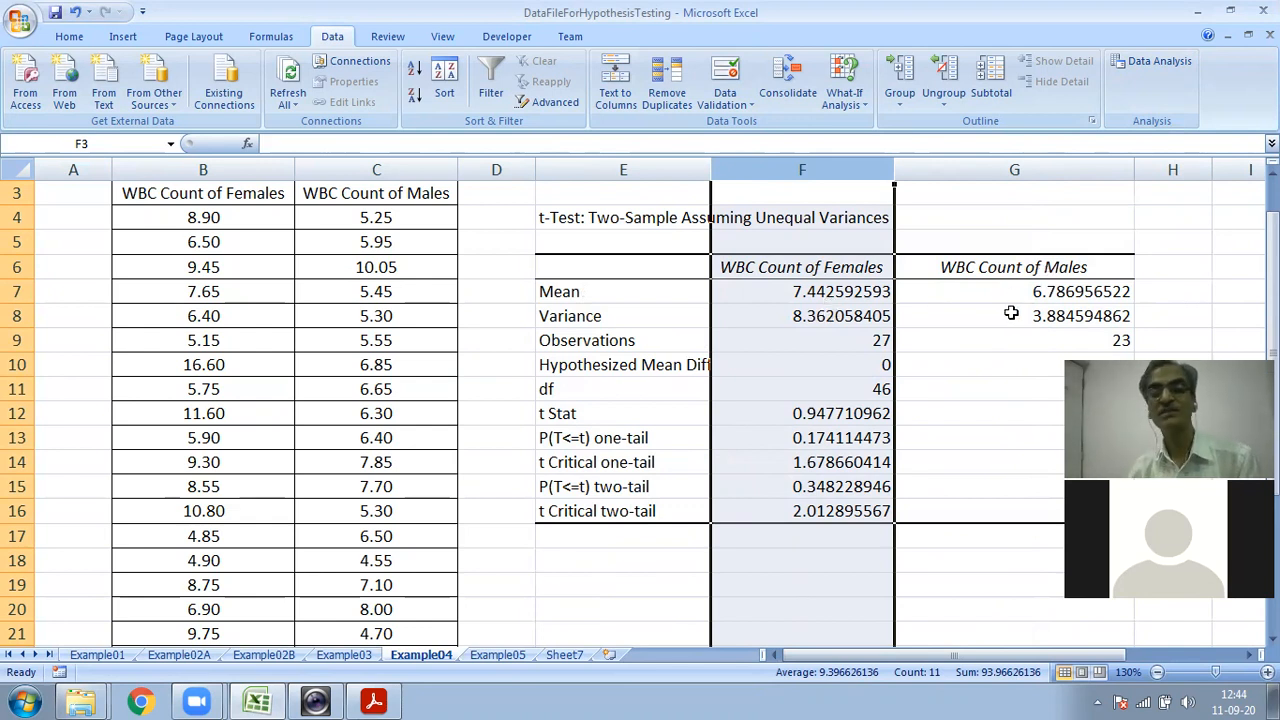
Step: Fill the mean and variance cells for both females and males, F7:G8, with yellow
left_click_drag(808, 291, 818, 316)
left_click_drag(1035, 293, 1040, 318)
left_click(820, 293)
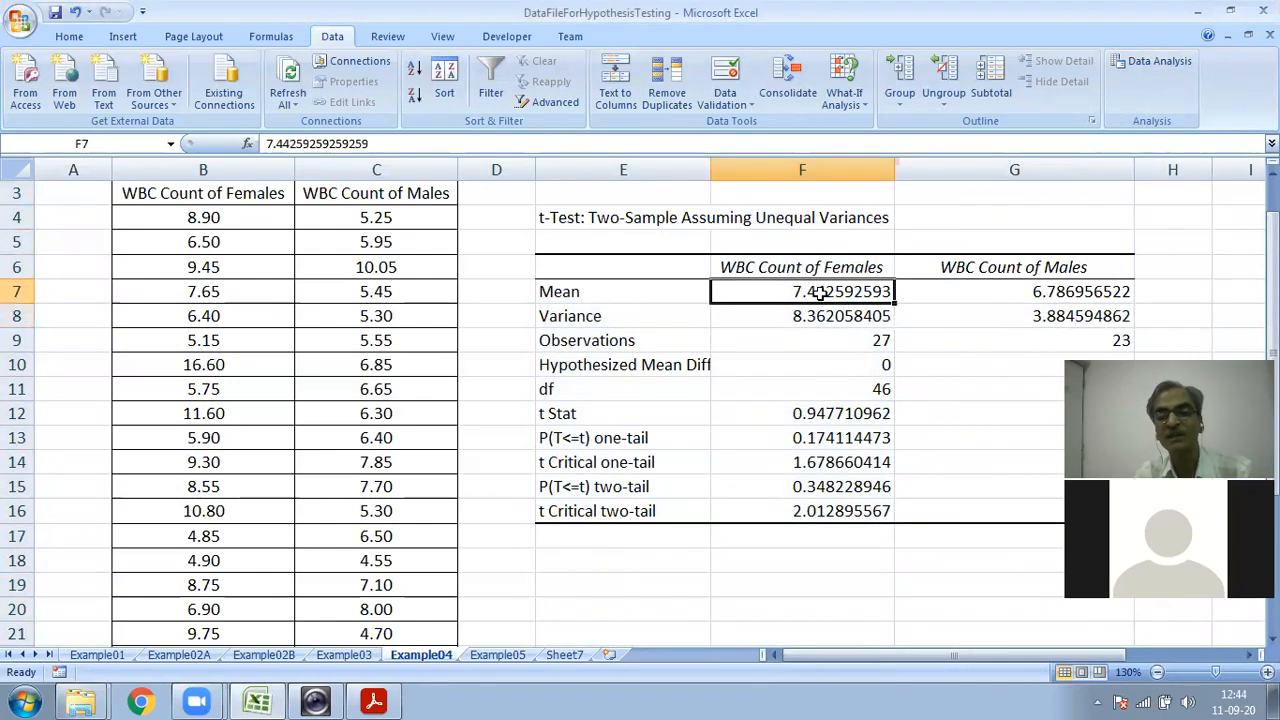
left_click(69, 36)
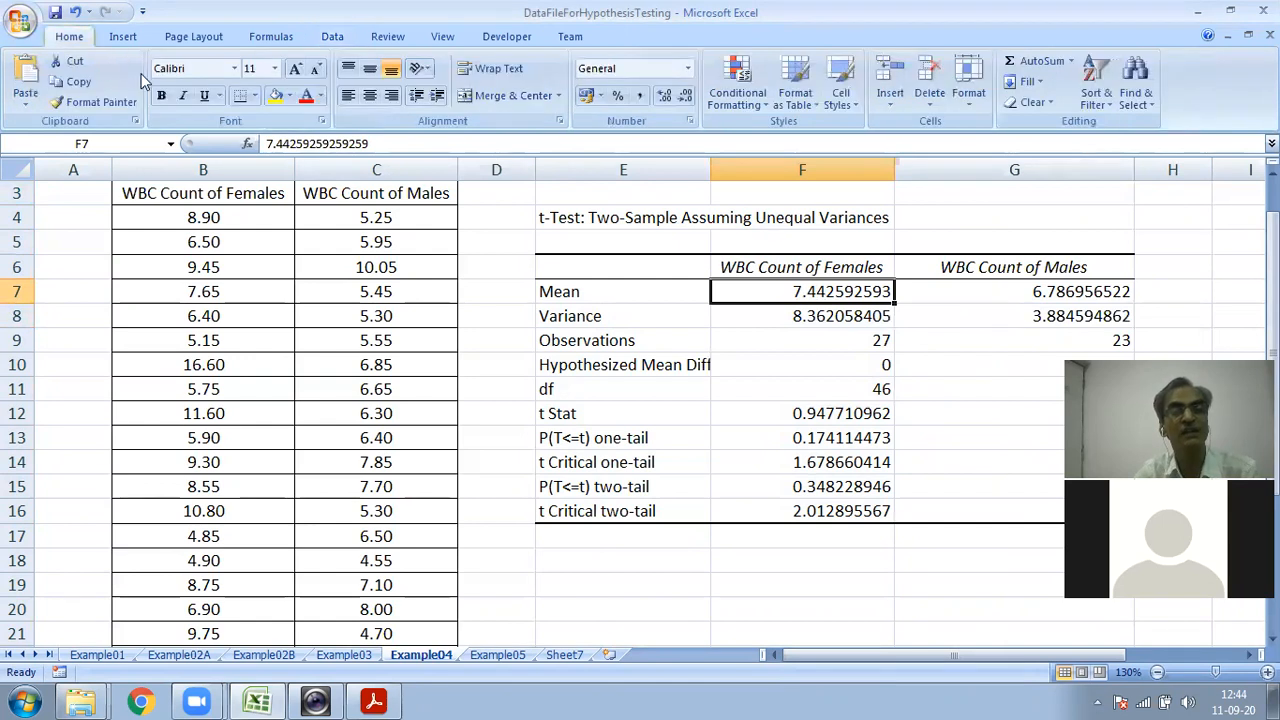
left_click(278, 96)
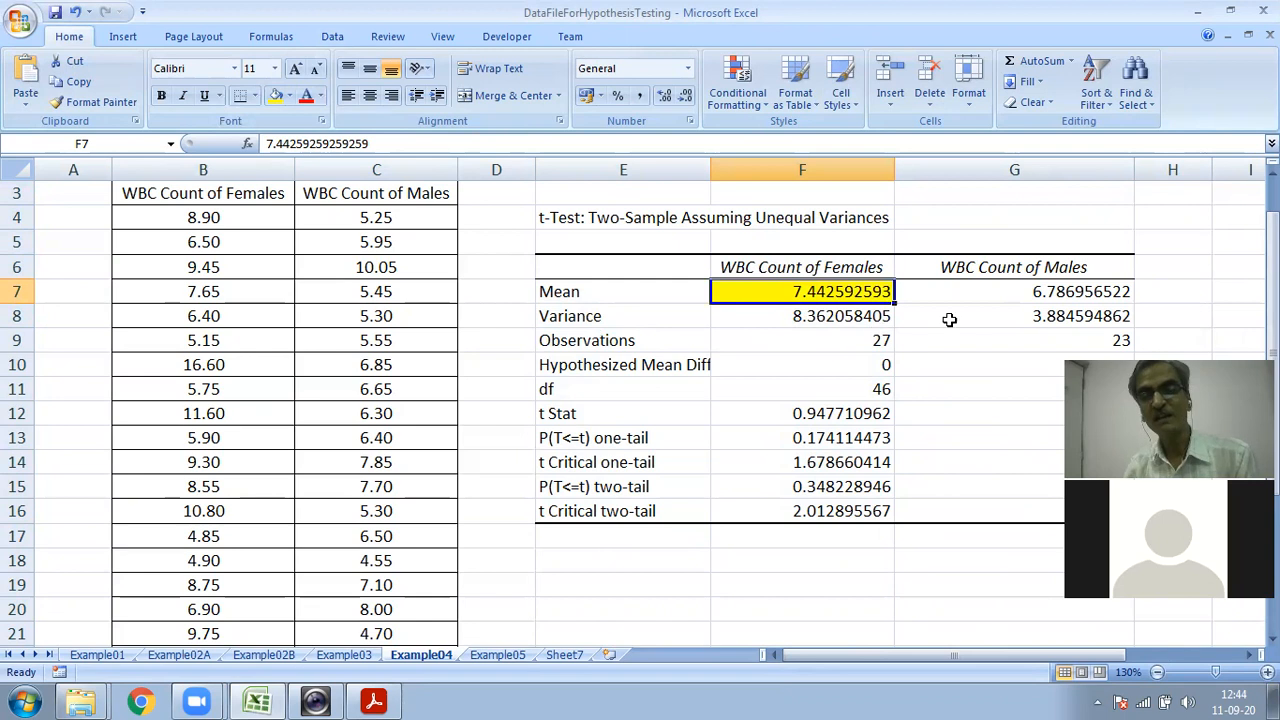
left_click(1043, 291)
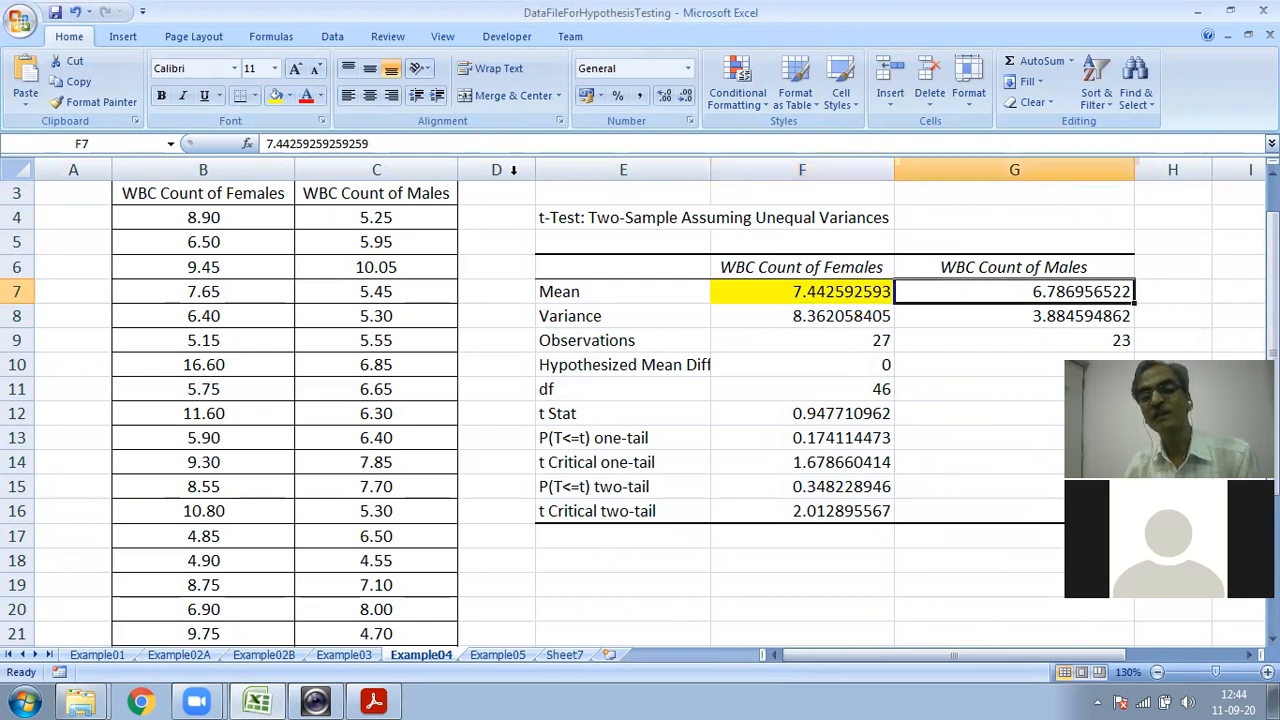
left_click(278, 97)
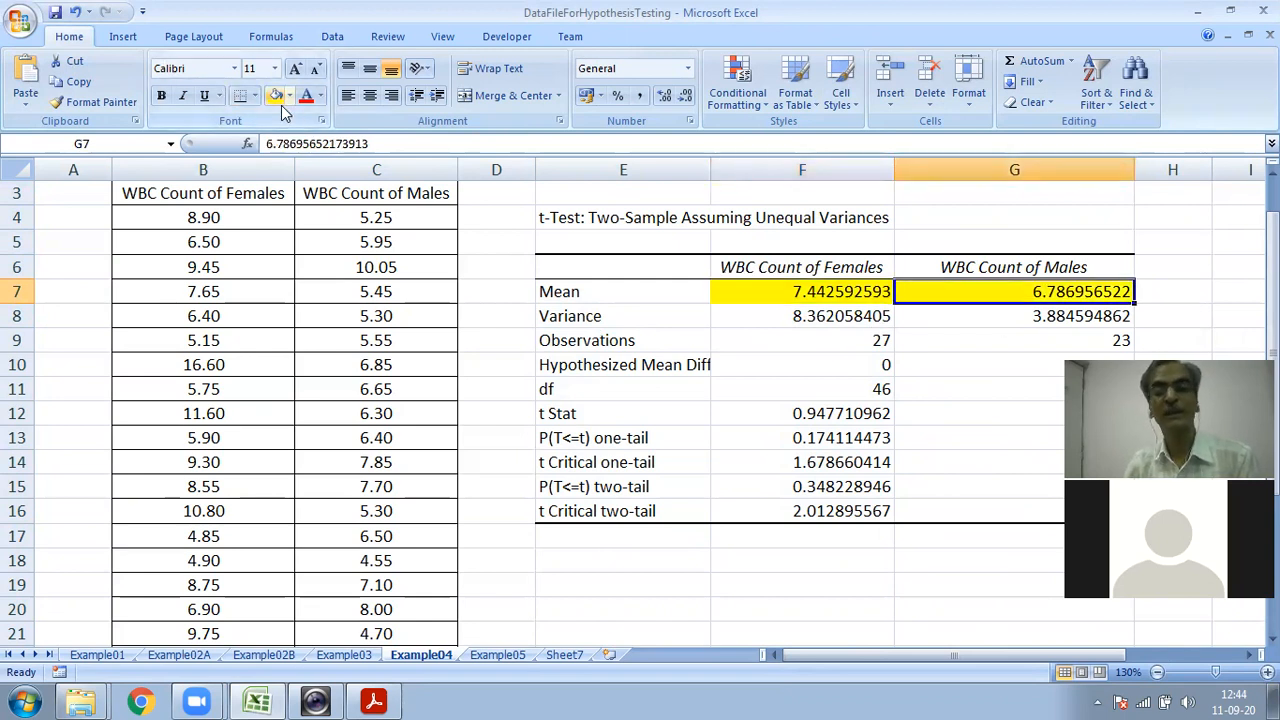
left_click(862, 317)
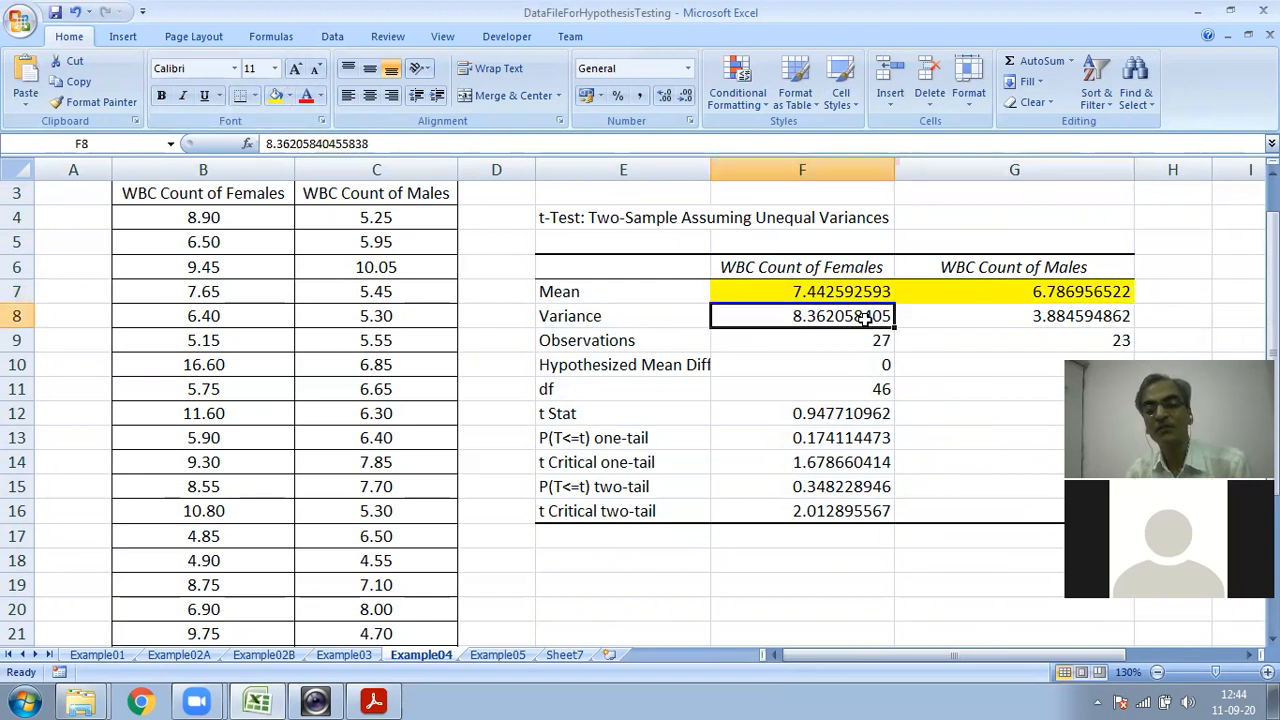
left_click(278, 97)
left_click(1034, 318)
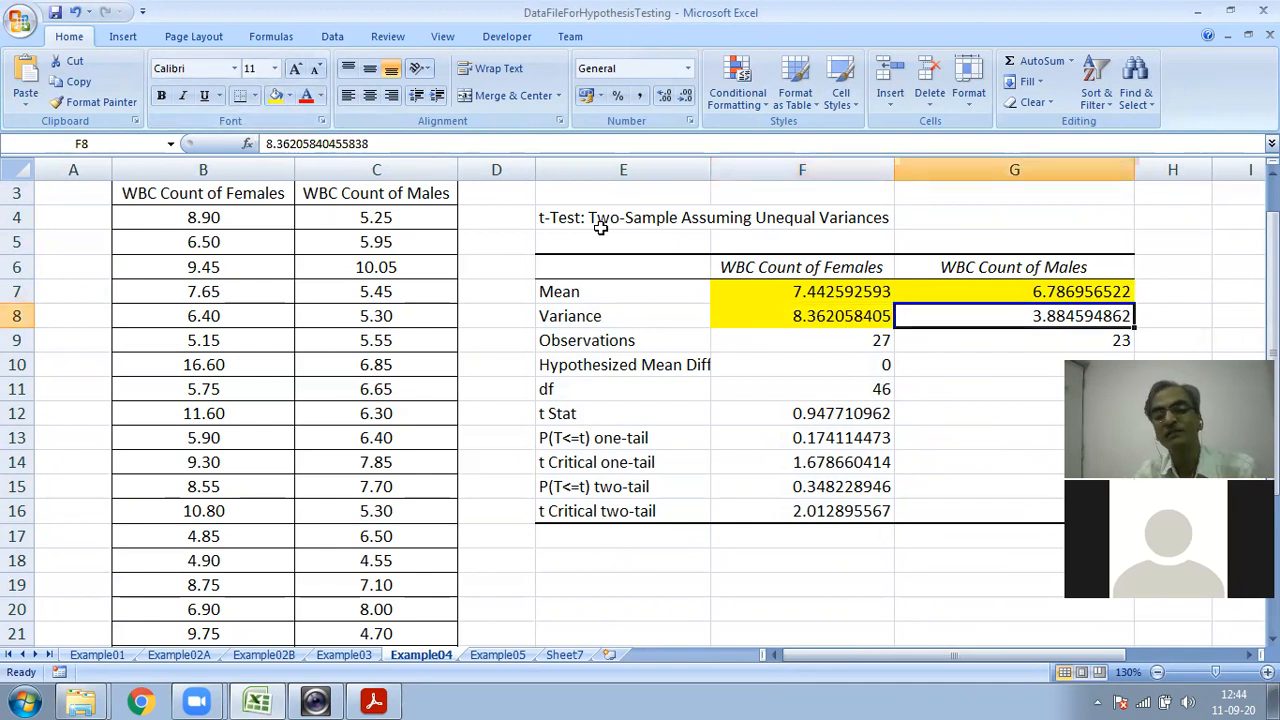
left_click(280, 96)
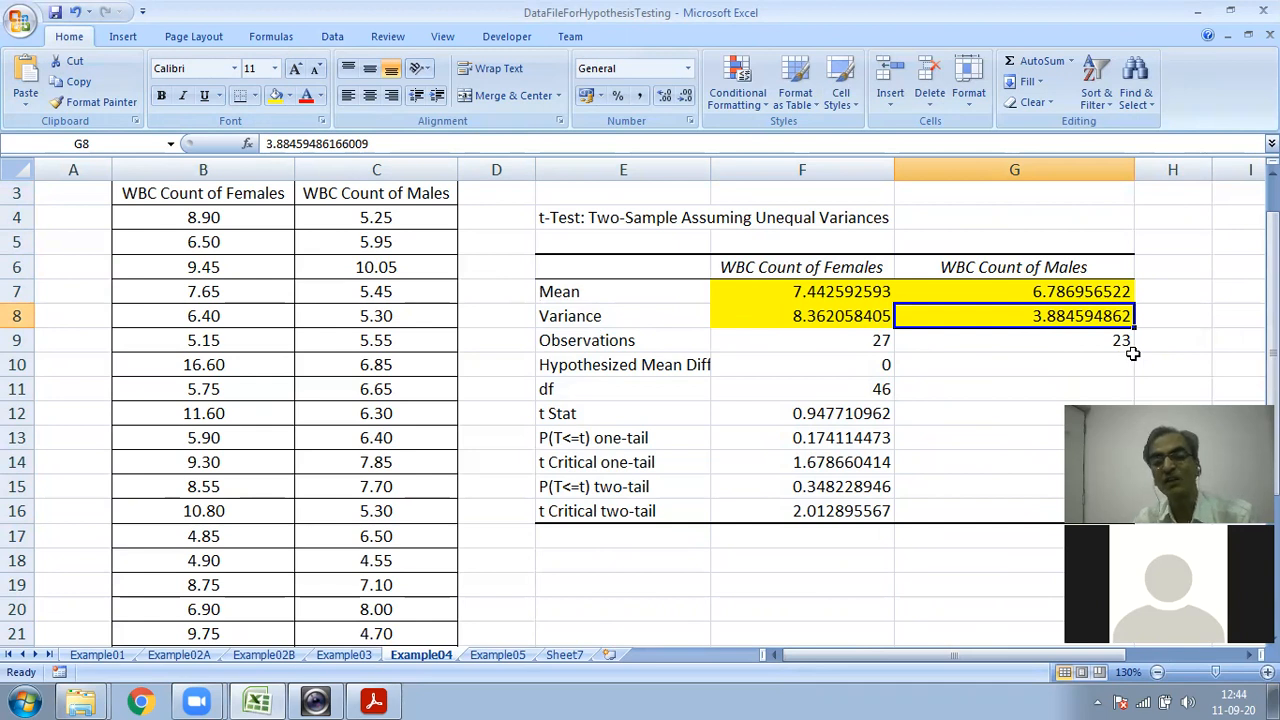
Step: Review the observations and hypothesized mean difference, and fill the t Stat value in F12 with yellow
left_click(880, 343)
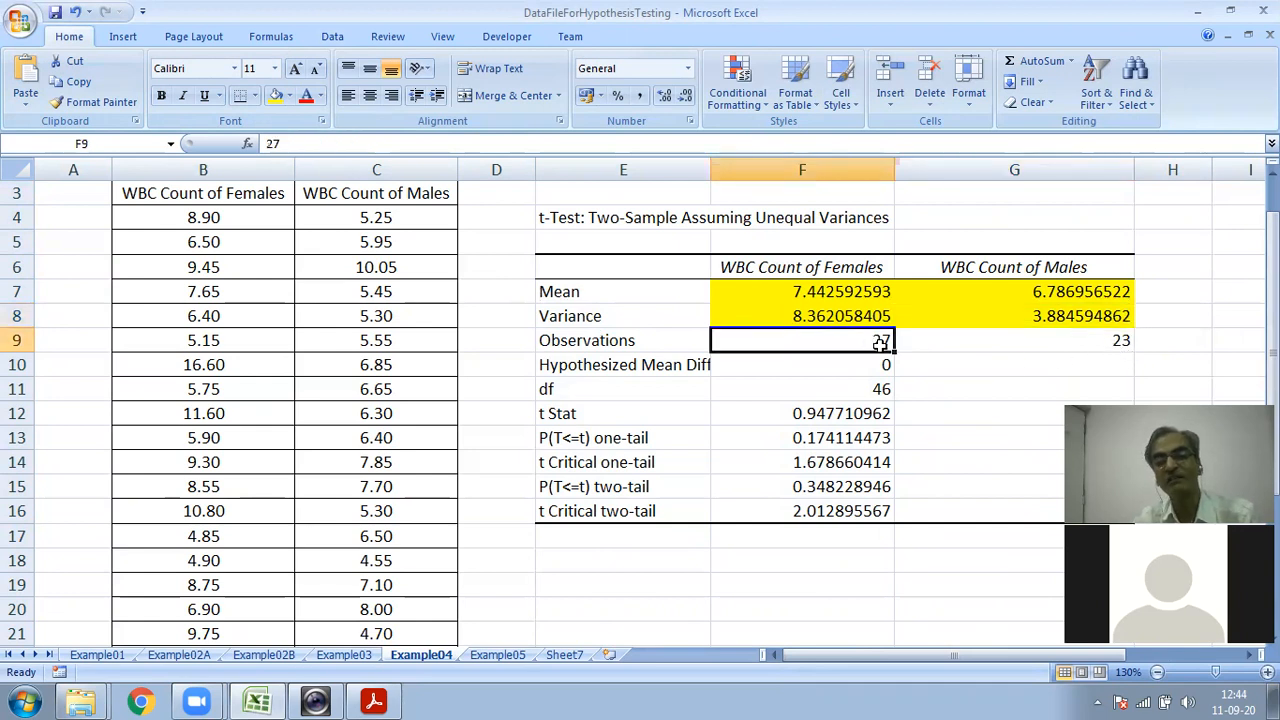
left_click(1088, 341)
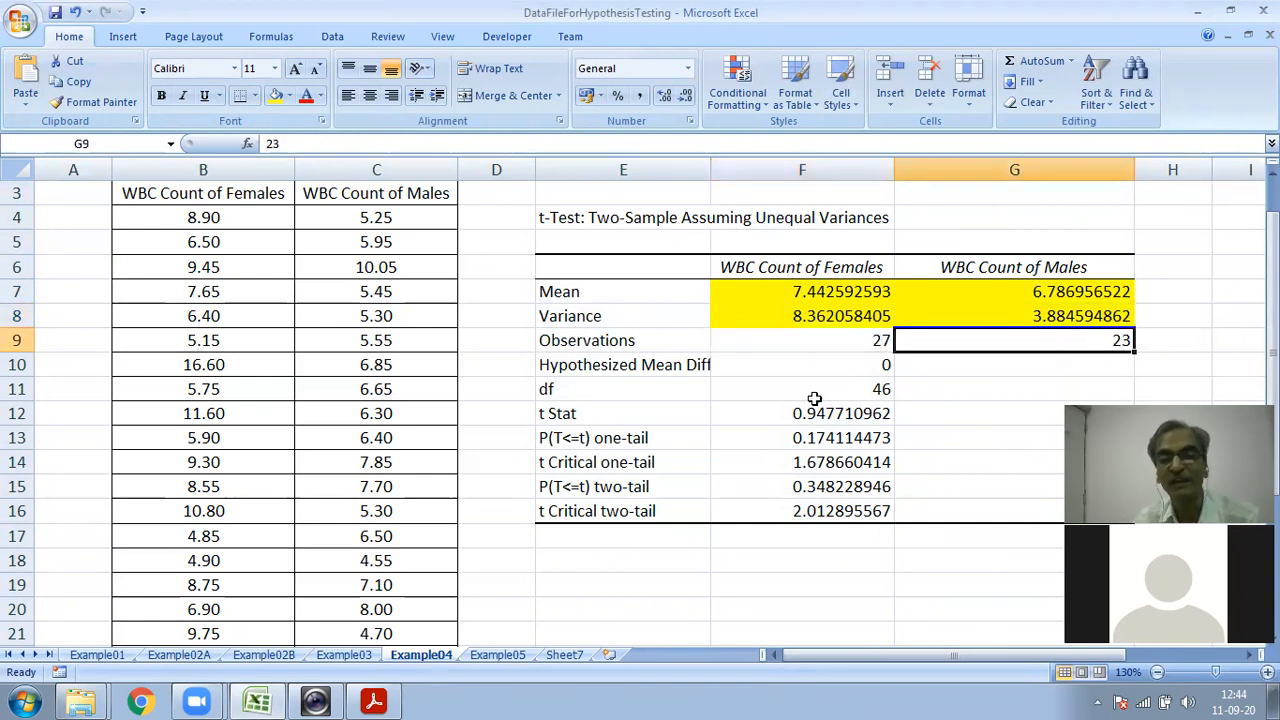
left_click(865, 365)
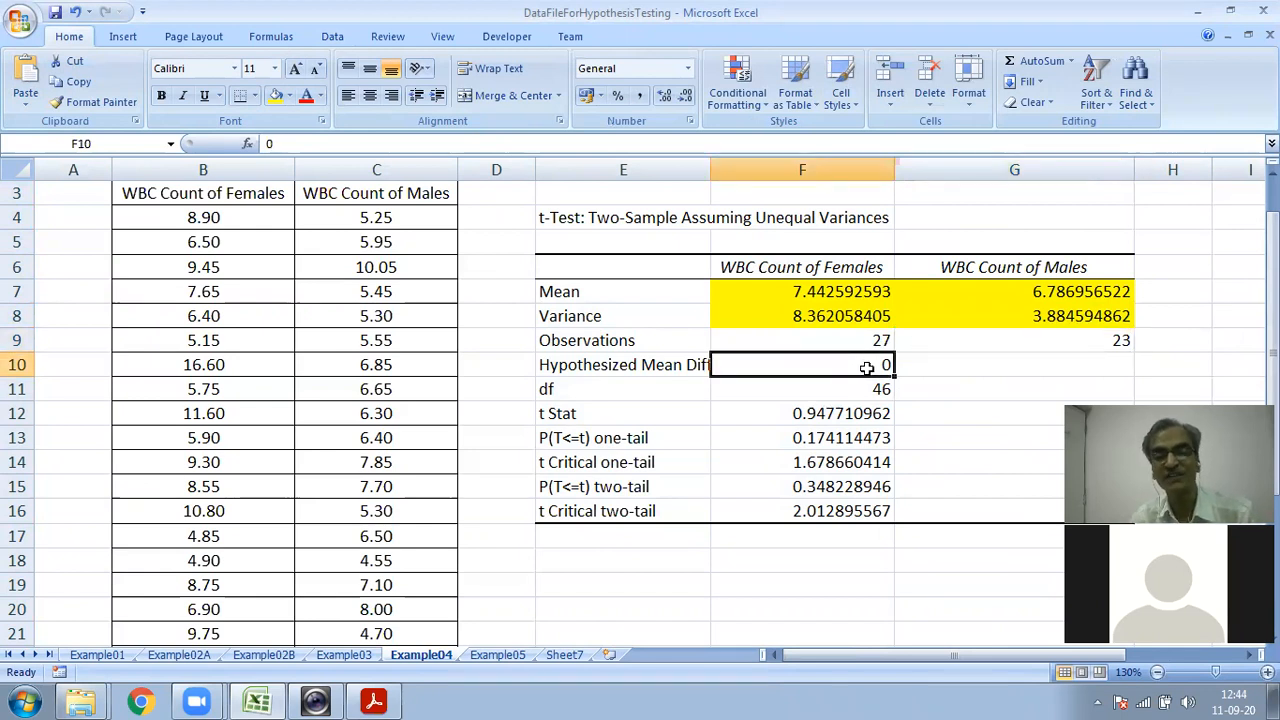
left_click(784, 420)
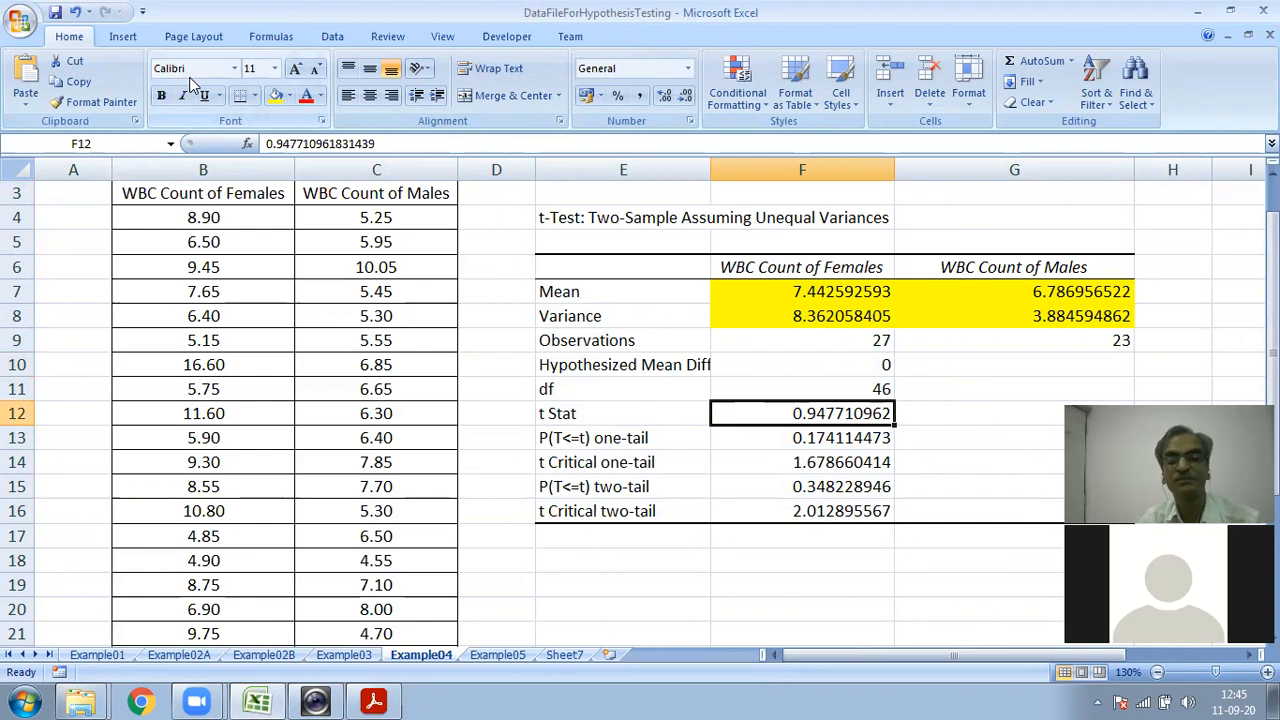
left_click(276, 95)
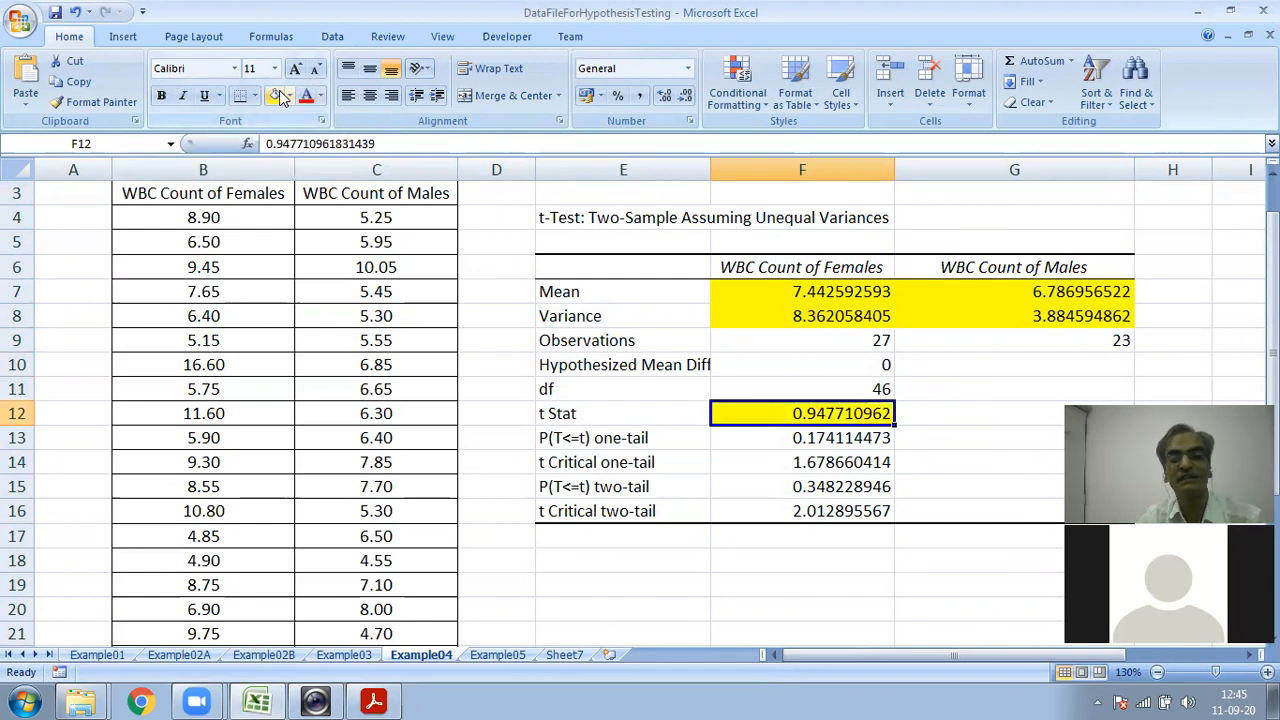
Step: Fill the one-tail and two-tail p-values, F13 and F15, with light red
left_click(840, 446)
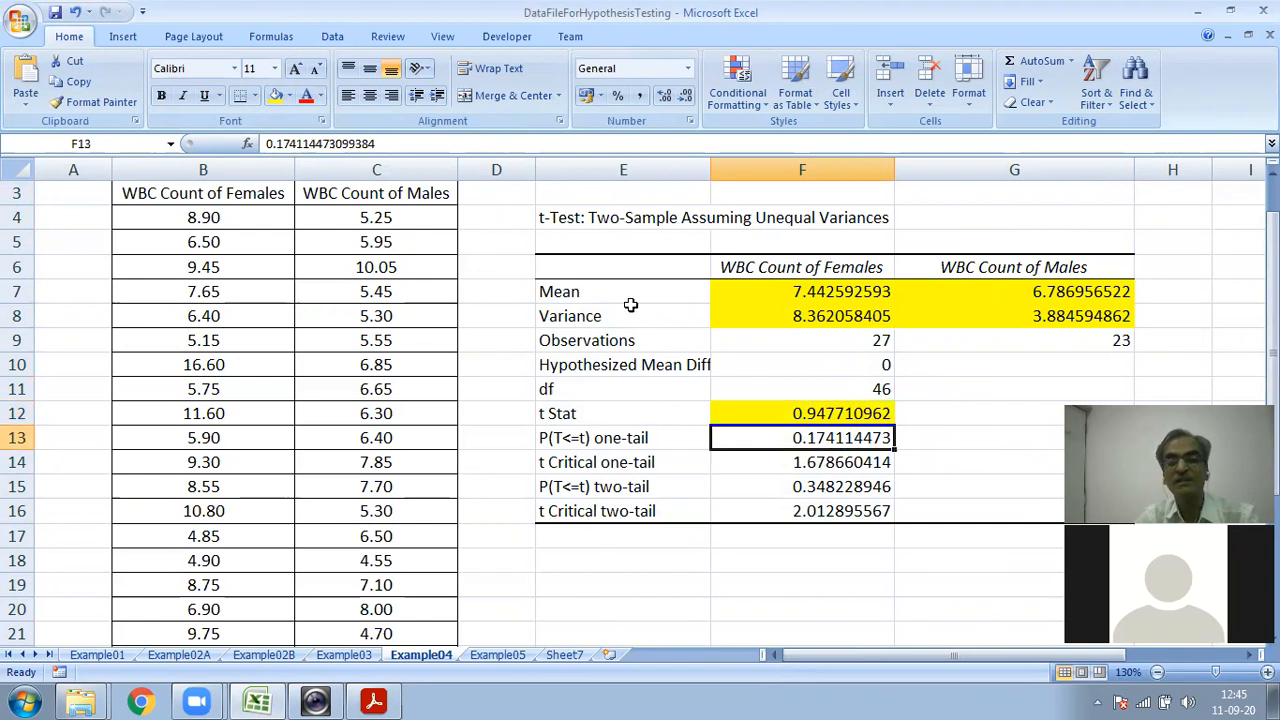
left_click(292, 96)
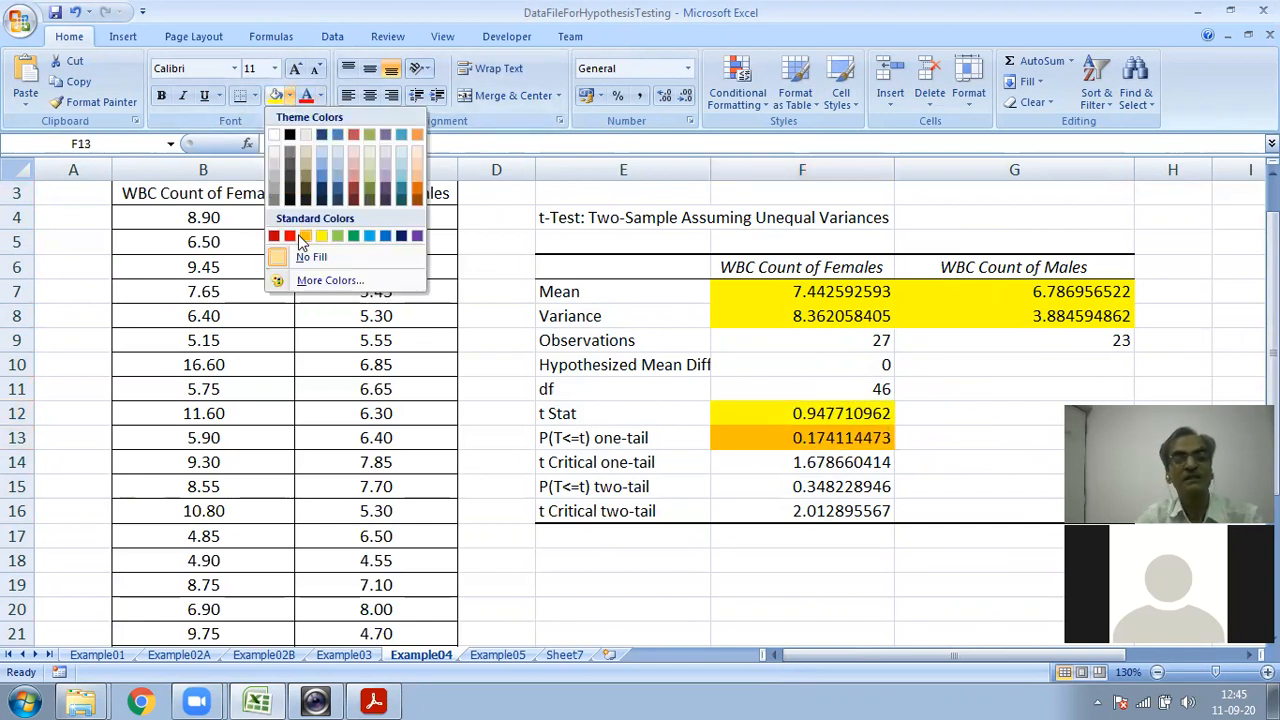
left_click(354, 170)
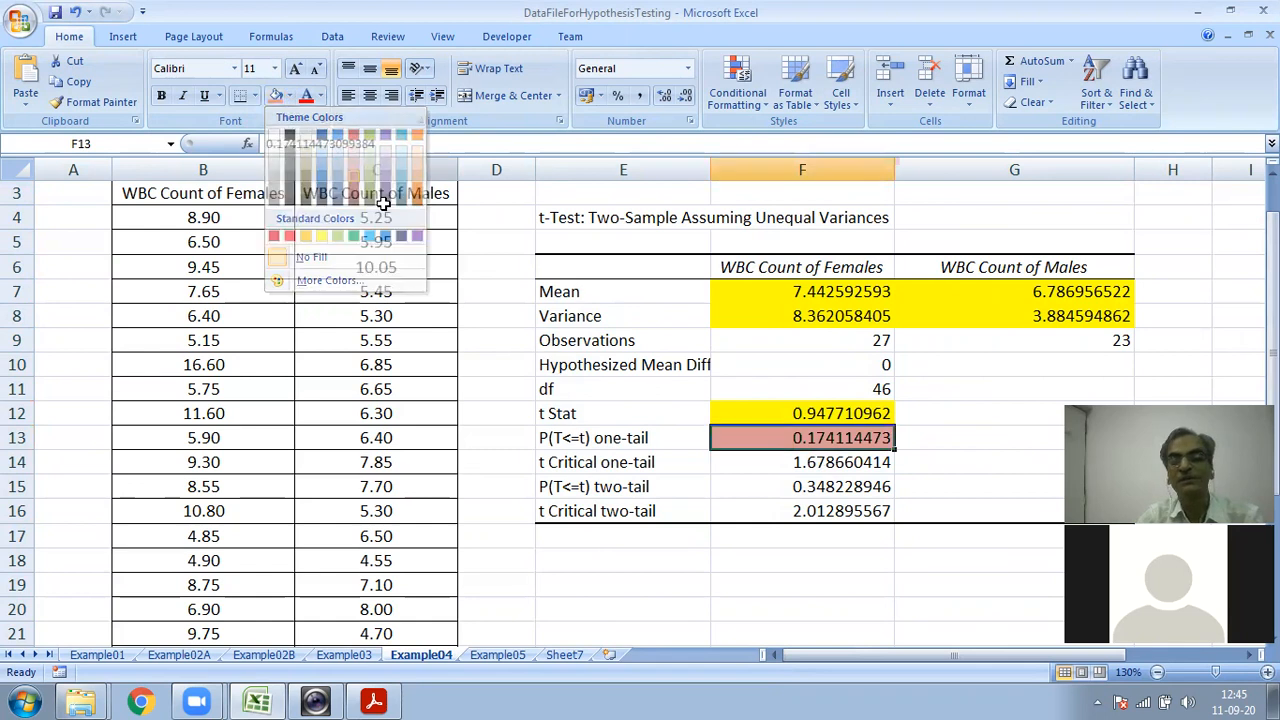
left_click(803, 486)
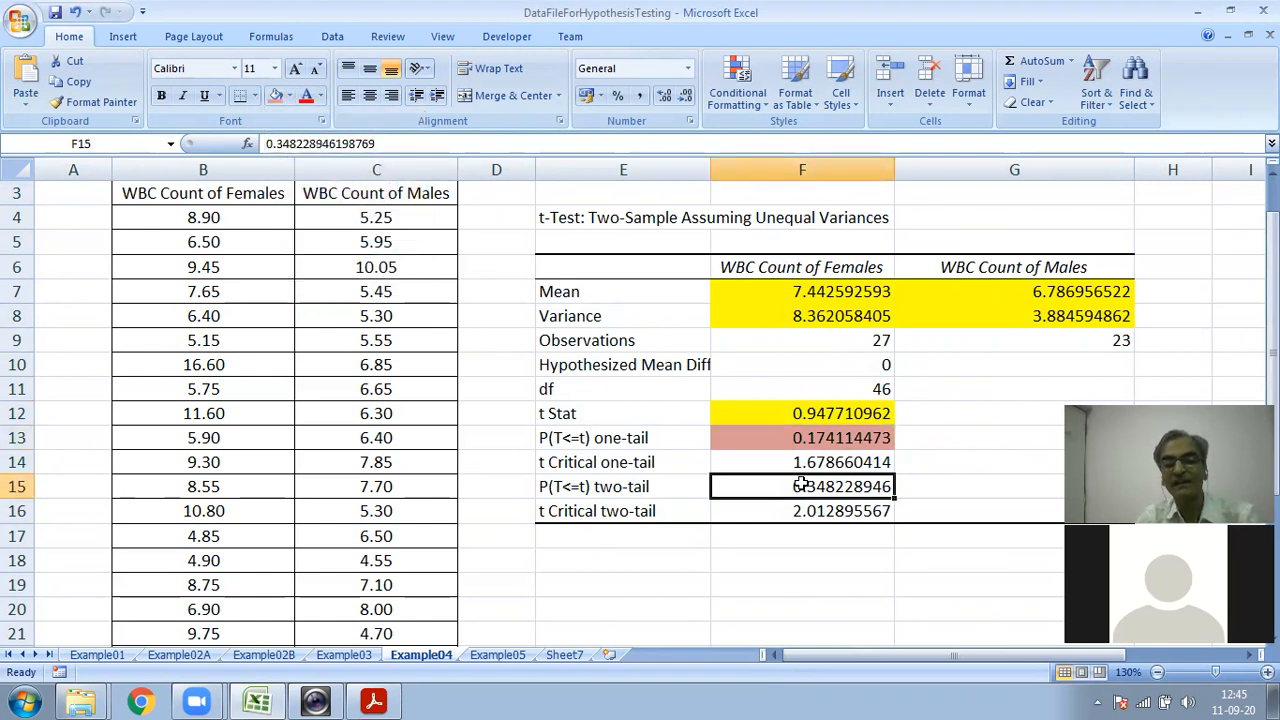
left_click(279, 94)
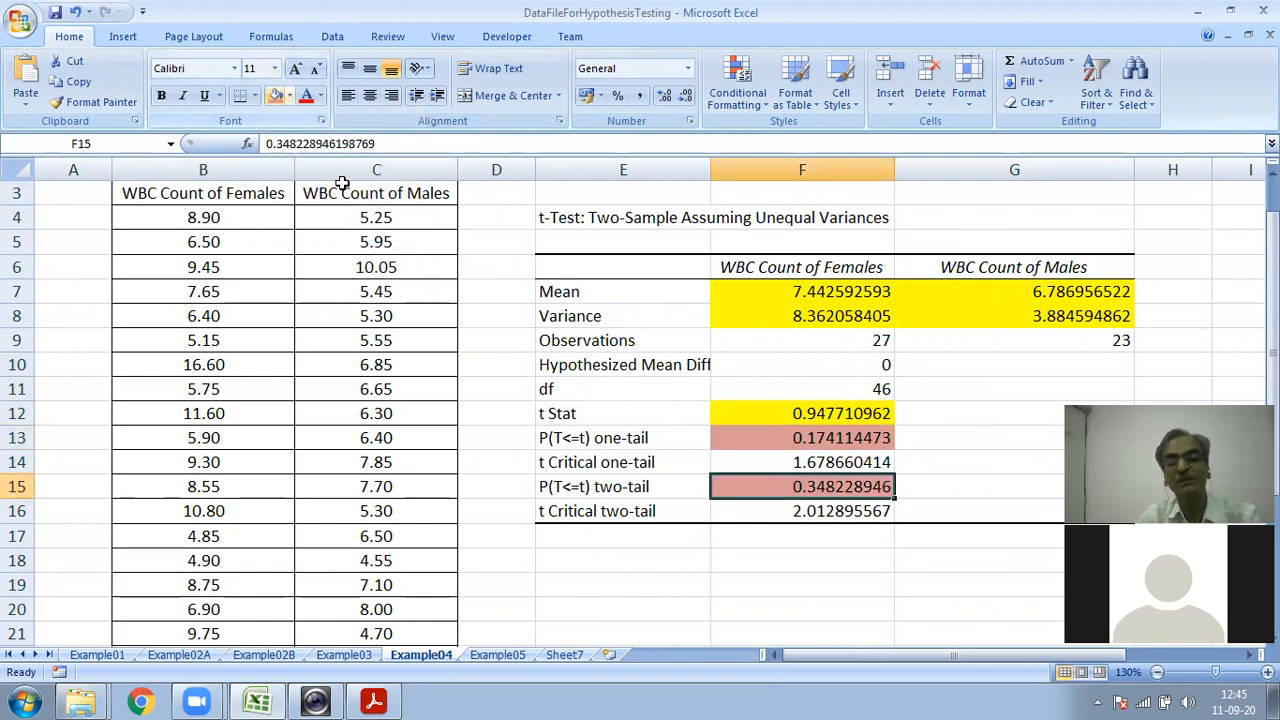
Step: Fill the one-tail and two-tail t Critical values, F14 and F16, with dark olive green
left_click(816, 462)
left_click(808, 512, "ctrl")
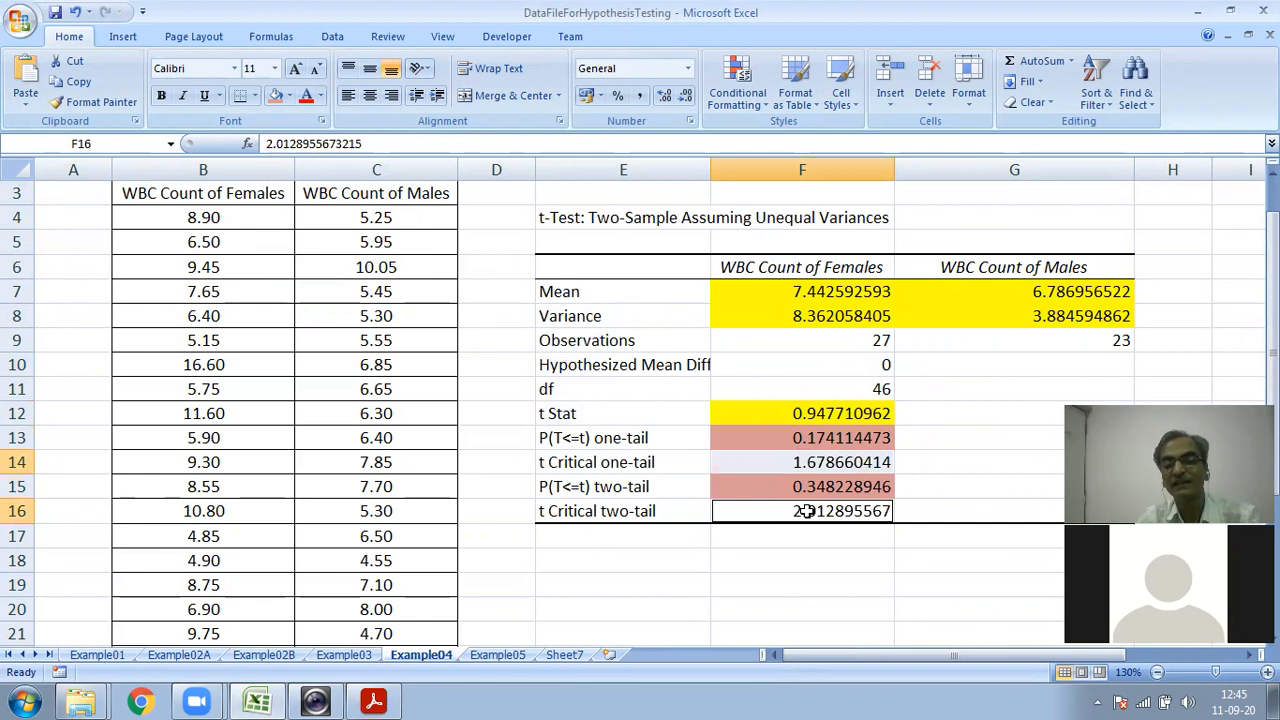
left_click(289, 95)
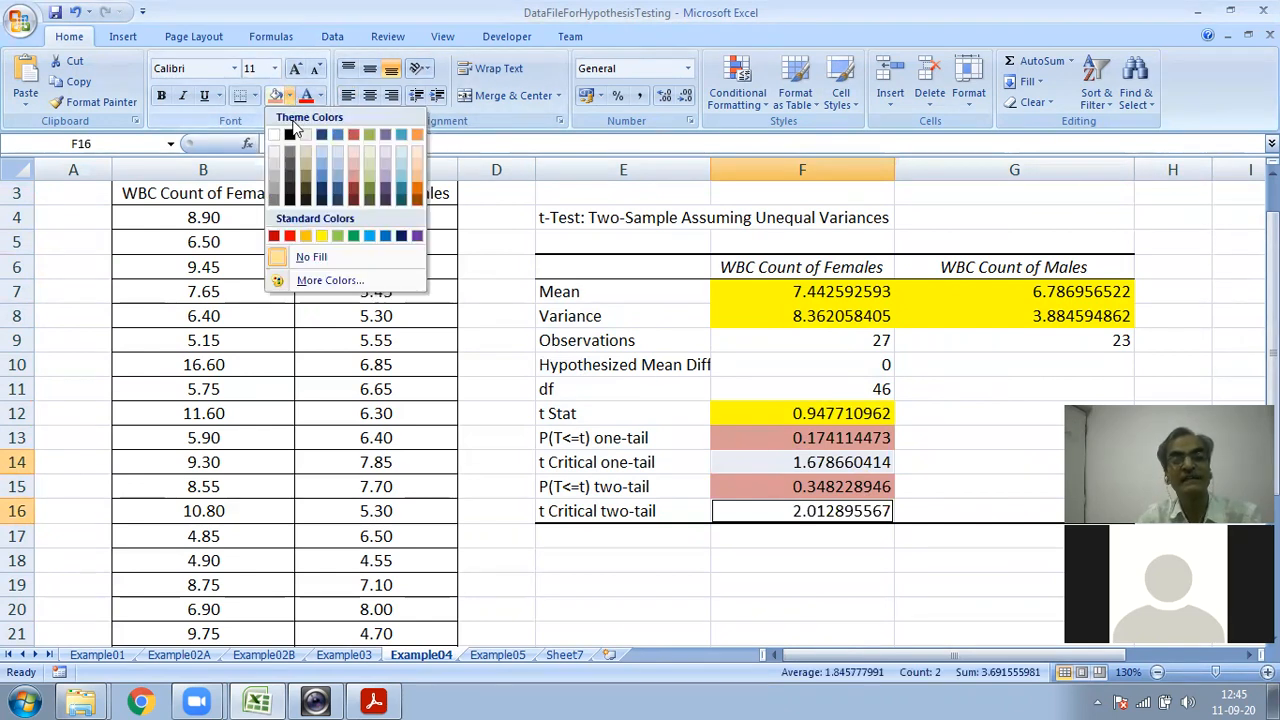
left_click(371, 186)
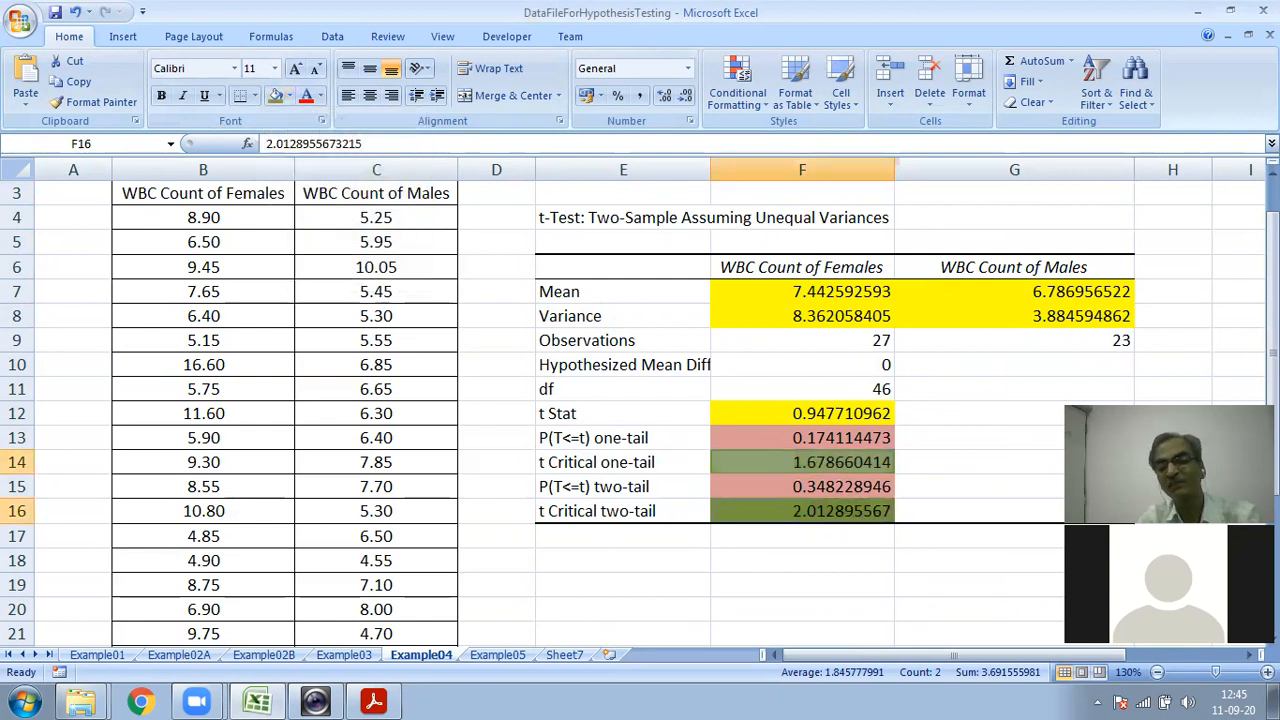
left_click(935, 486)
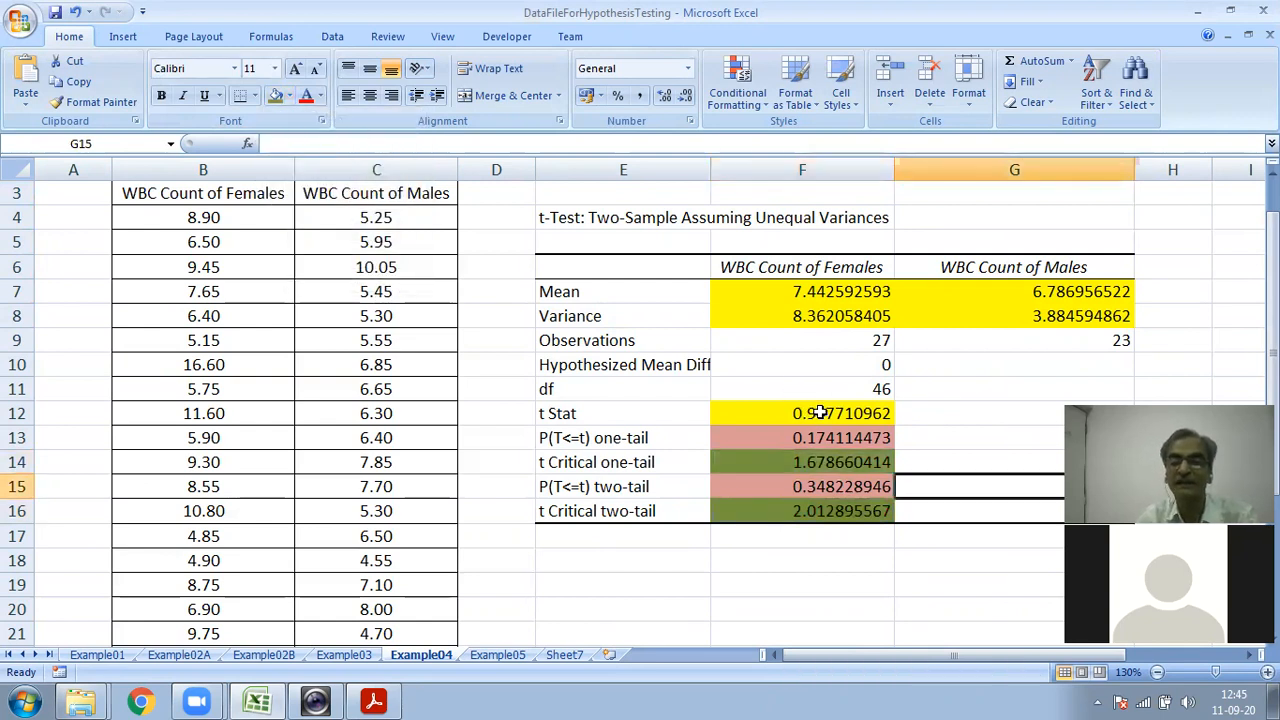
Step: Compare the t Stat with the one-tail critical value and examine the one-tail p-value
left_click(820, 413)
left_click(828, 462)
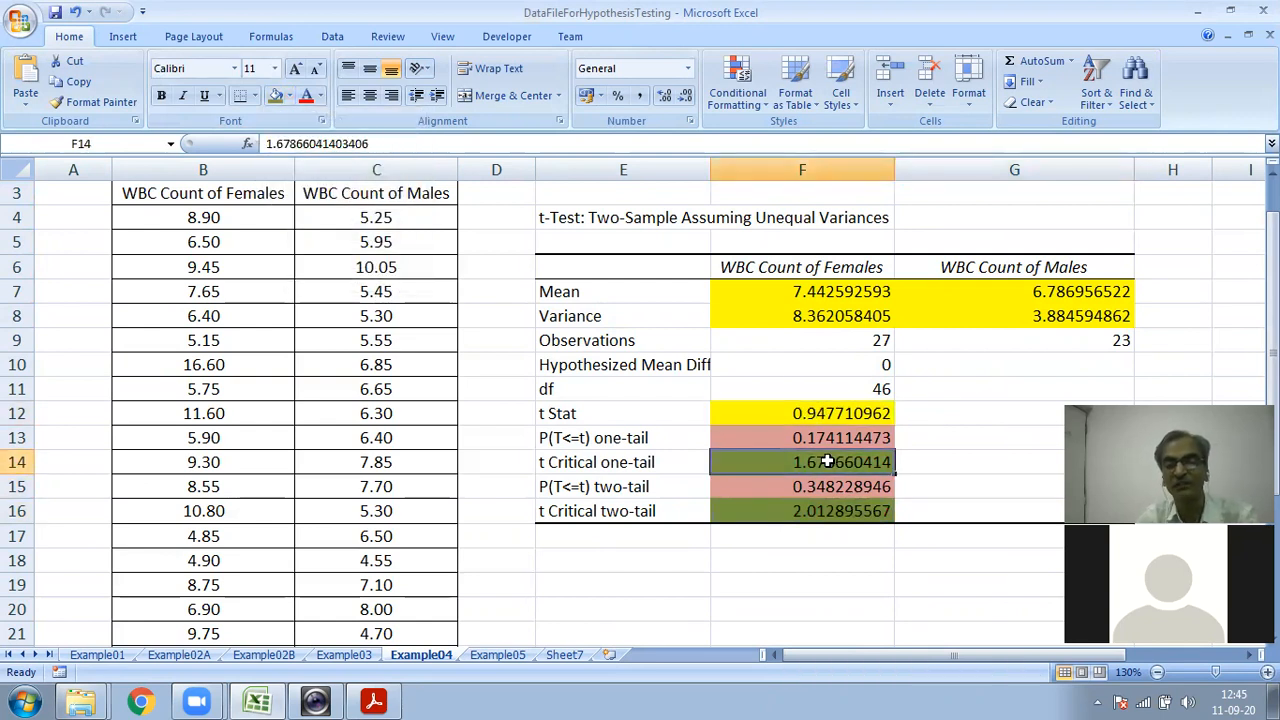
left_click(836, 413)
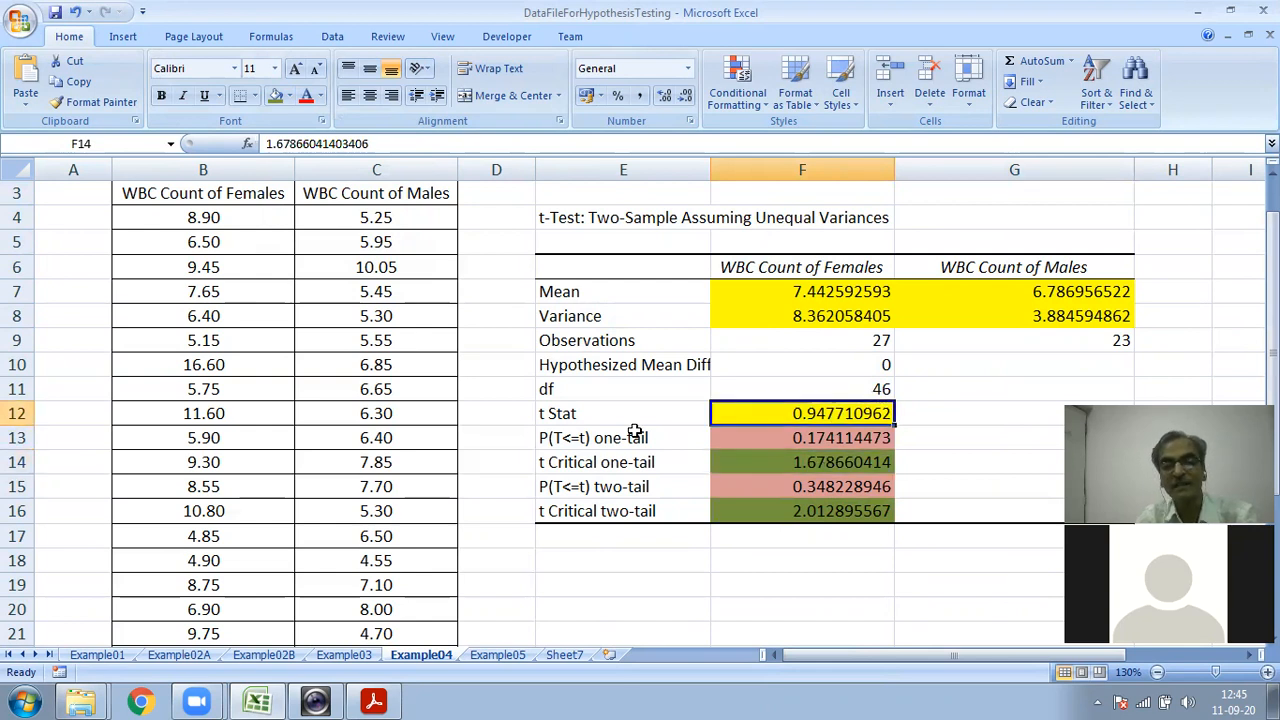
left_click(818, 441)
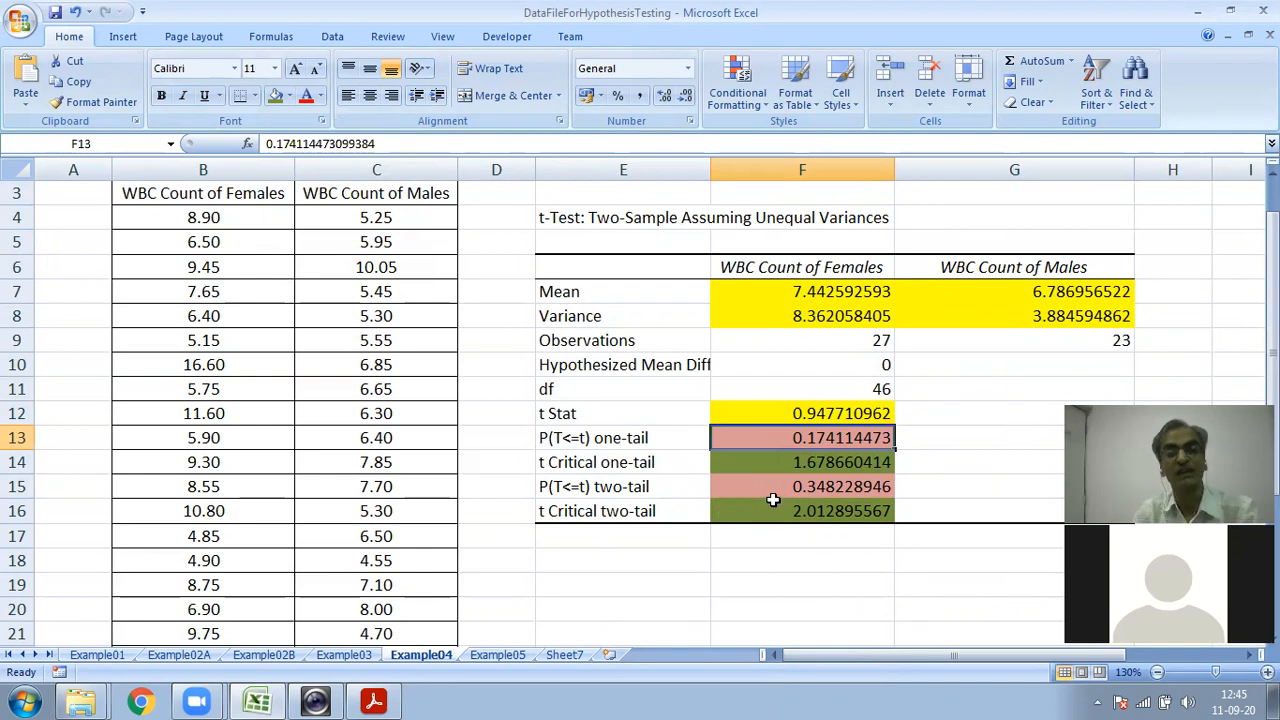
Step: Check the two-tailed hypotheses in the PDF slides, advance to the next slide and switch back to Excel
key("alt+Tab")
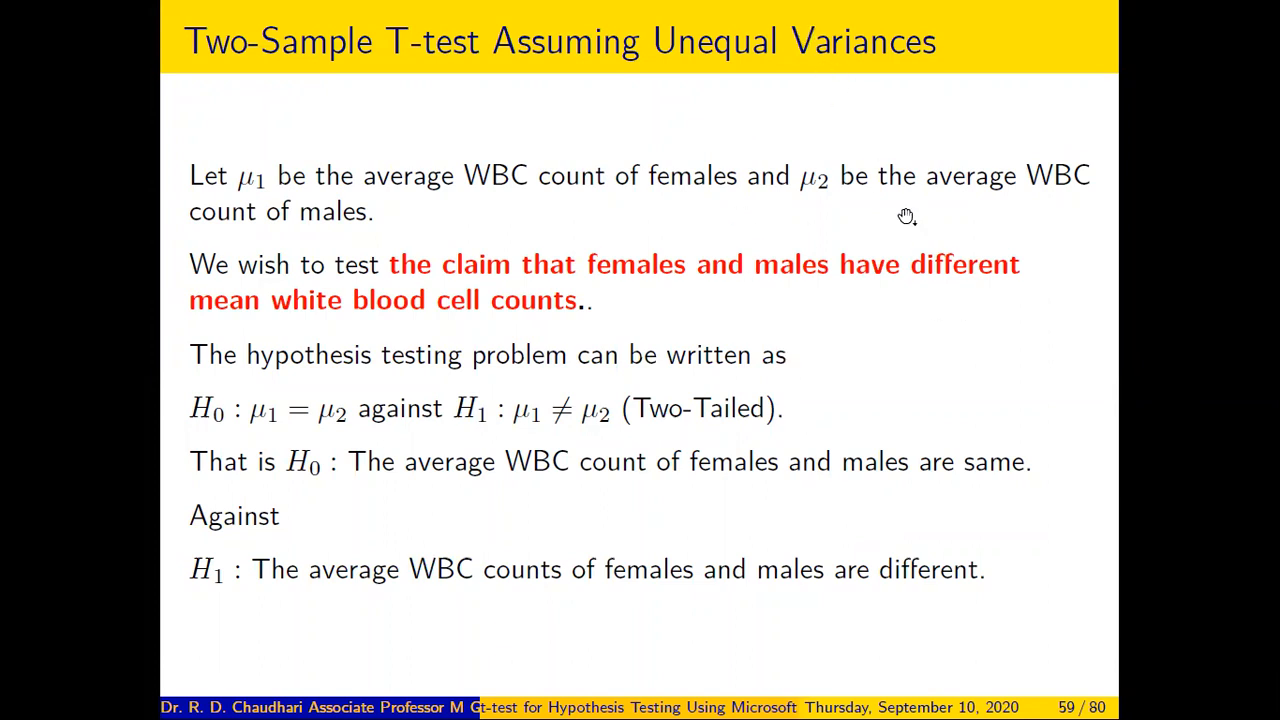
left_click(1042, 402)
key("alt+Tab")
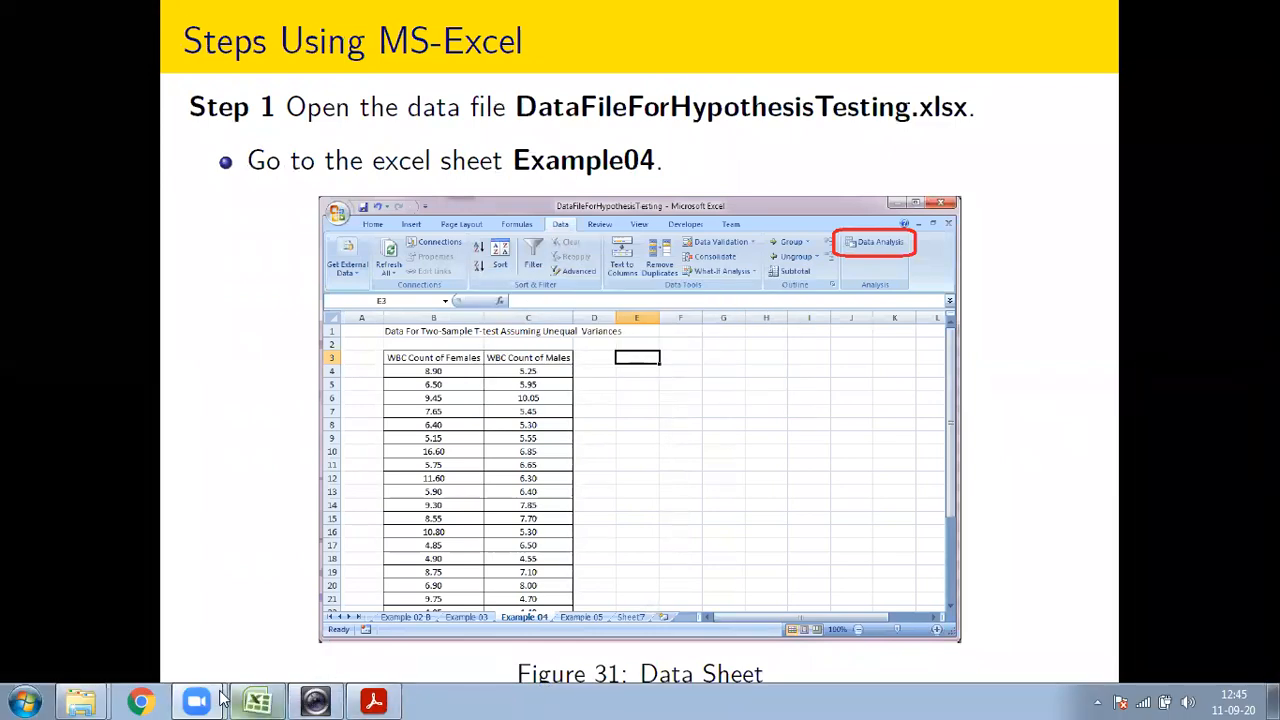
mouse_move(210, 692)
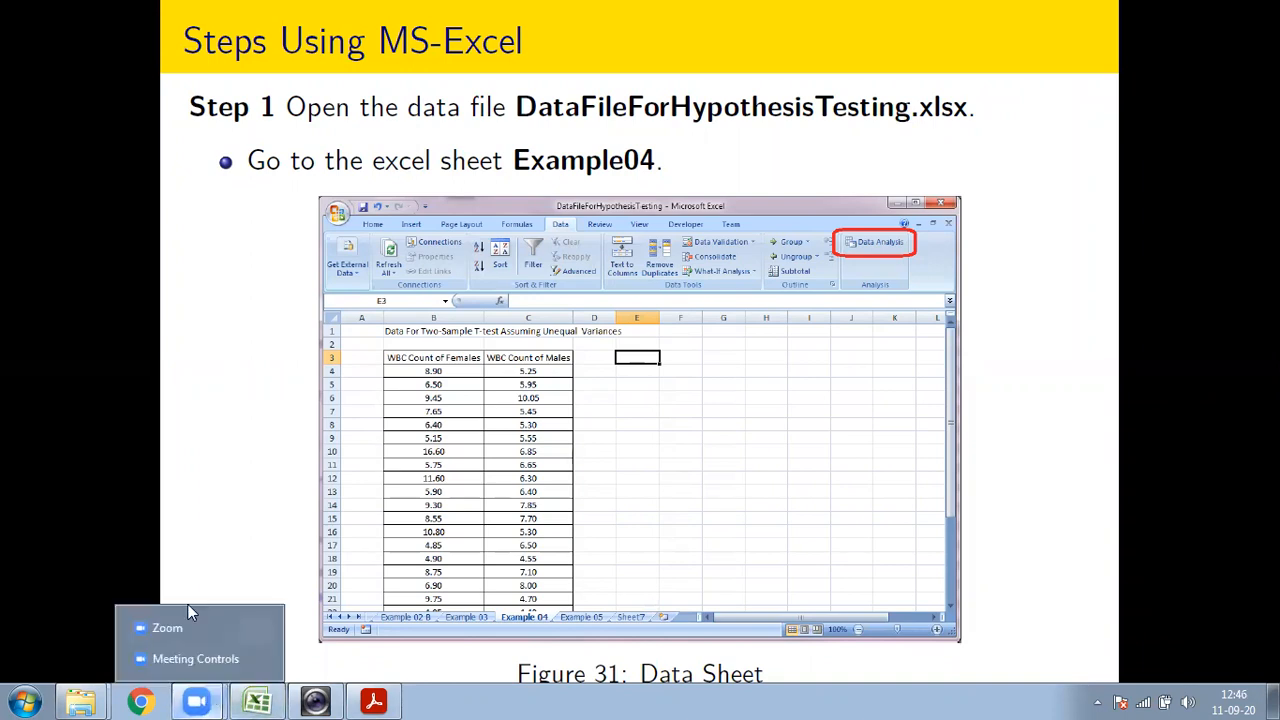
left_click(322, 696)
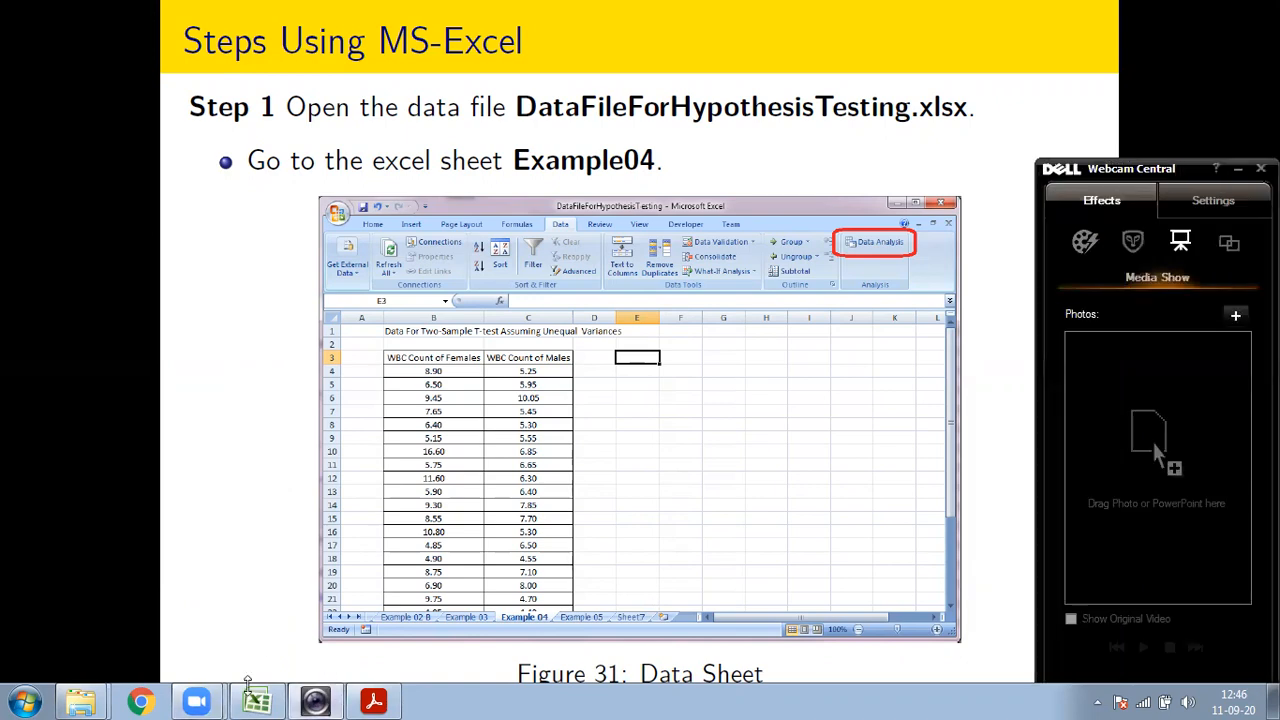
left_click(185, 660)
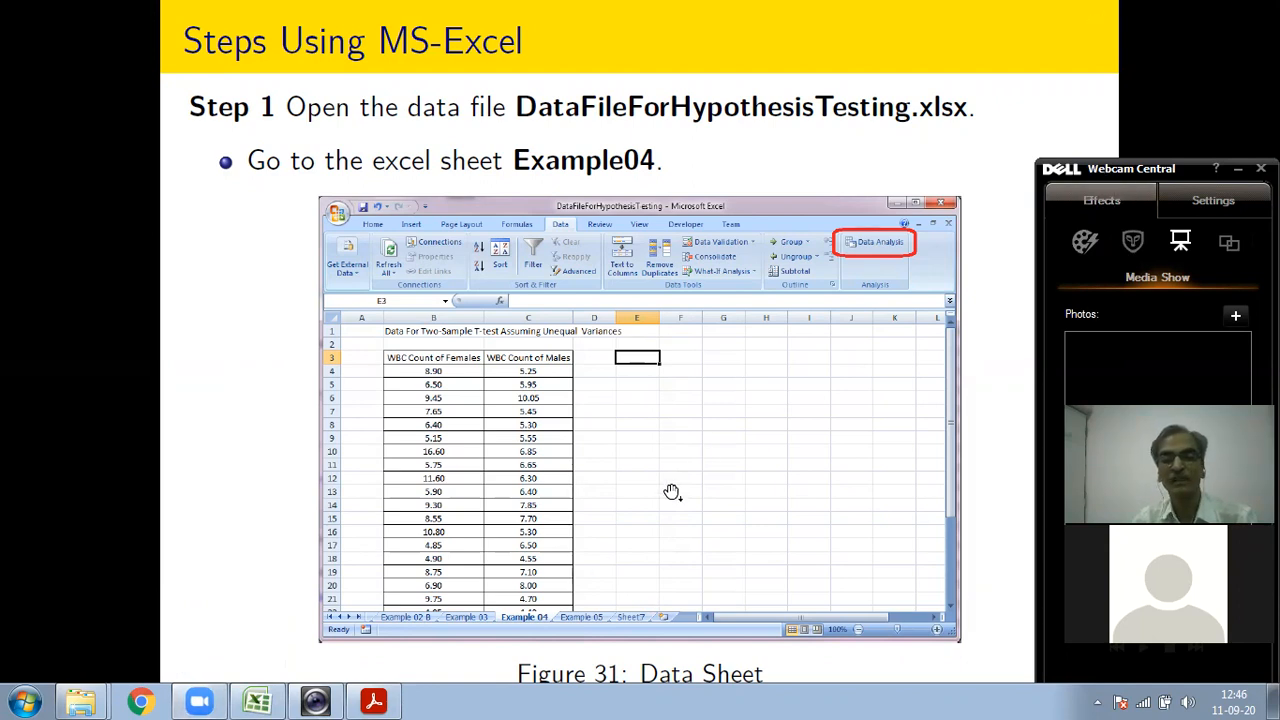
left_click(1238, 170)
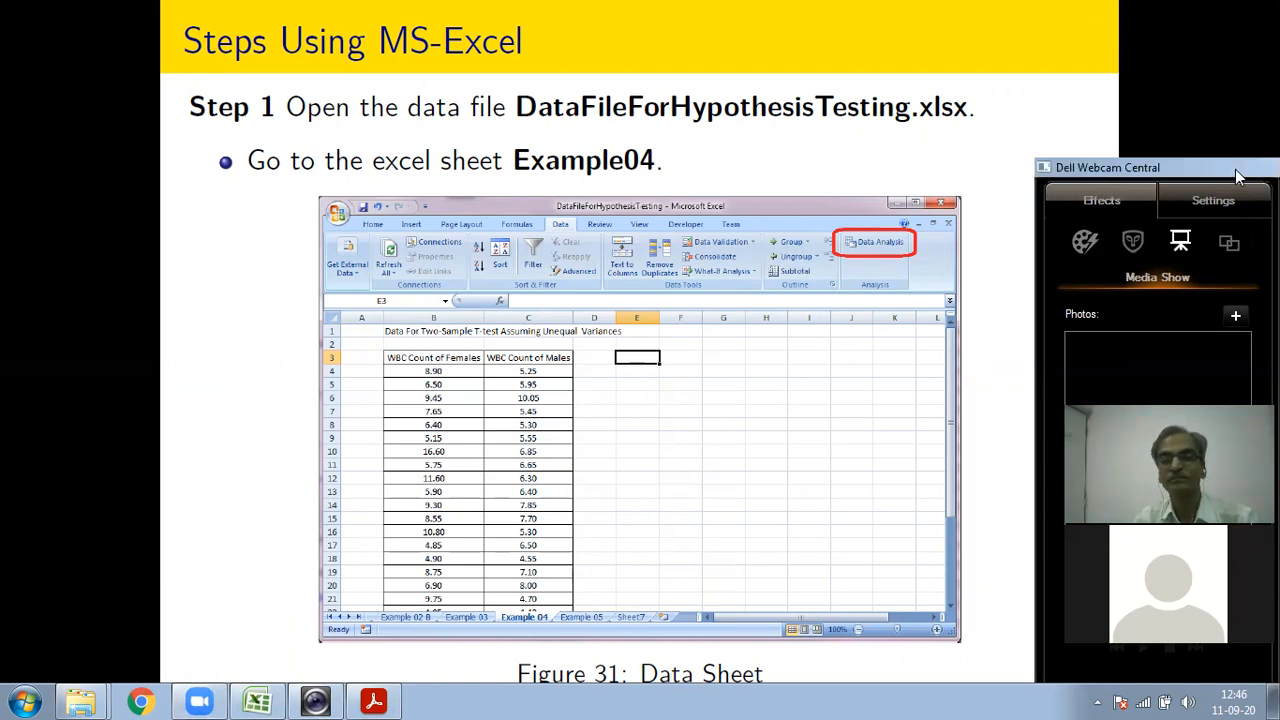
Step: Return to the PDF slide stating the two-tailed hypotheses for female and male WBC counts
scroll(632, 451, "down", 2)
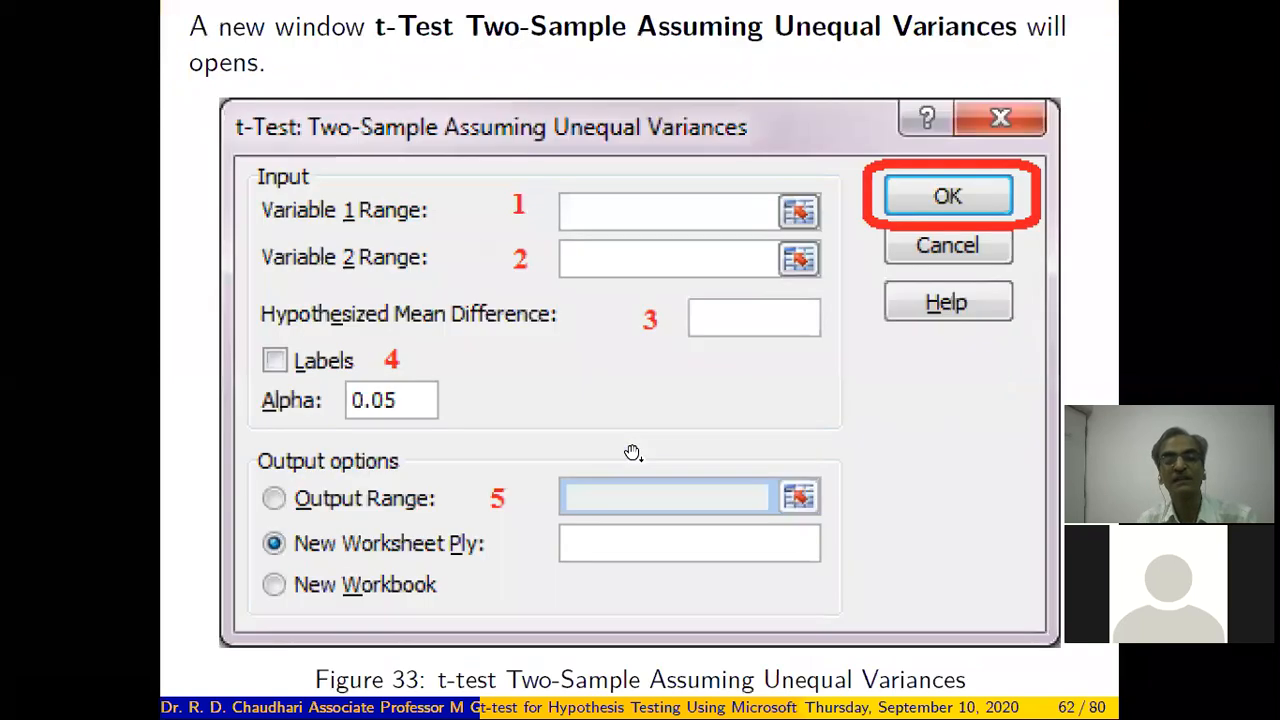
scroll(634, 450, "up", 2)
scroll(626, 413, "up", 2)
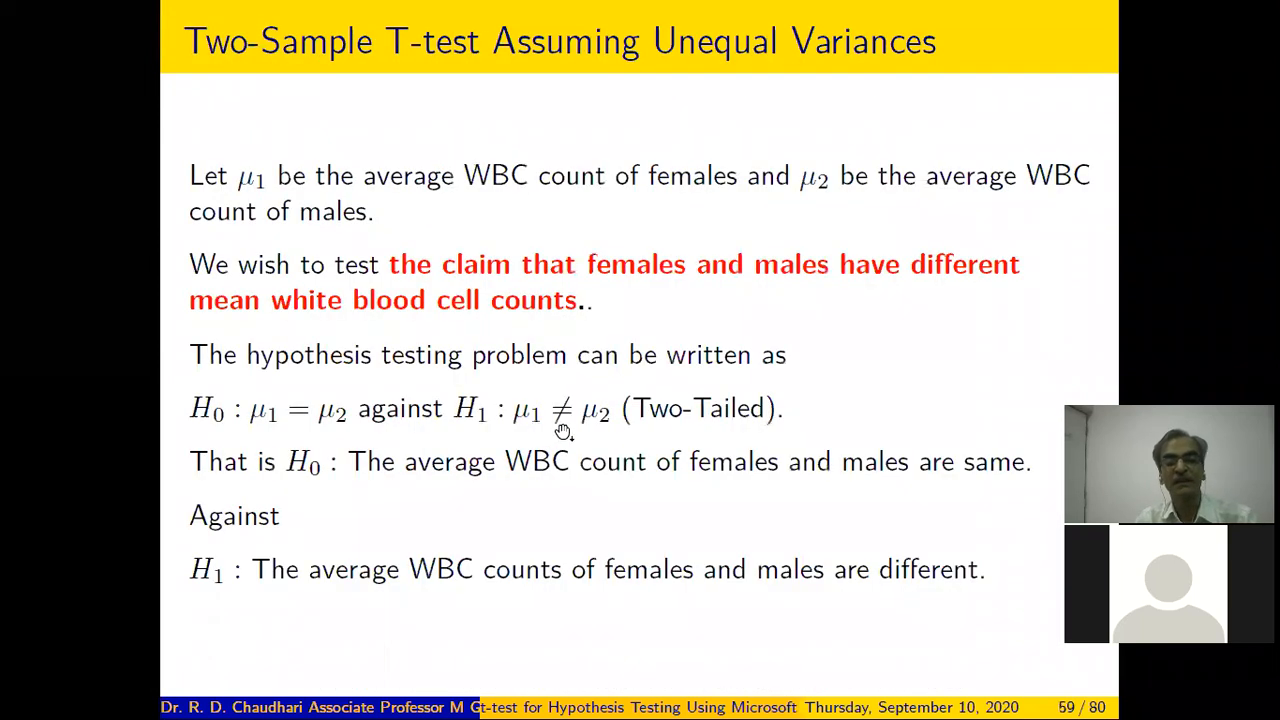
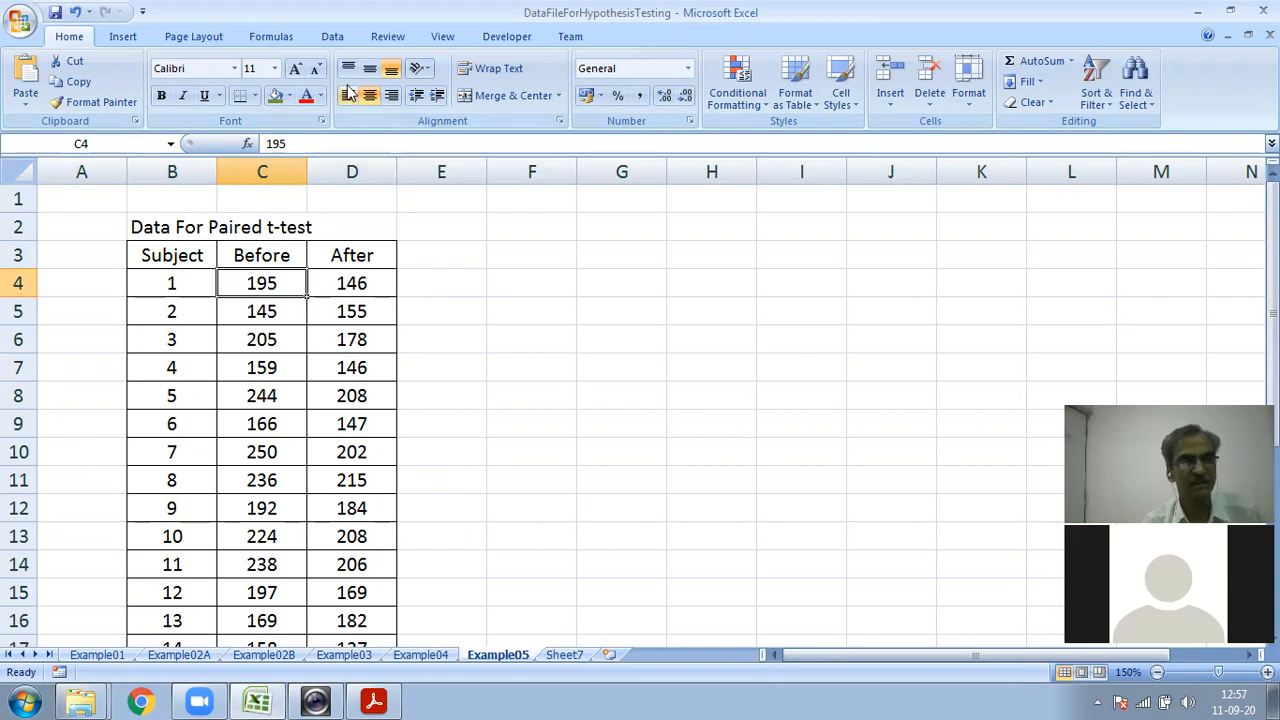
Step: Start the Data Analysis tool t-Test: Paired Two Sample for Means on the Example05 sheet
left_click(336, 38)
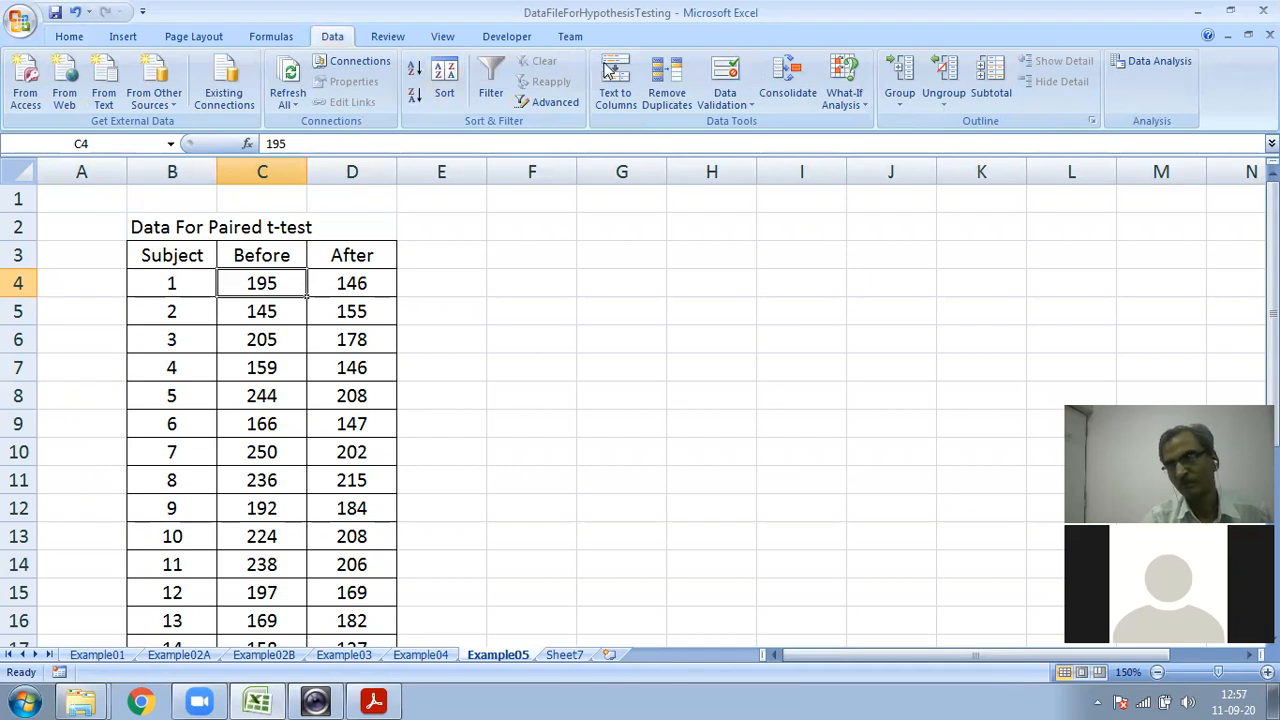
left_click(1136, 62)
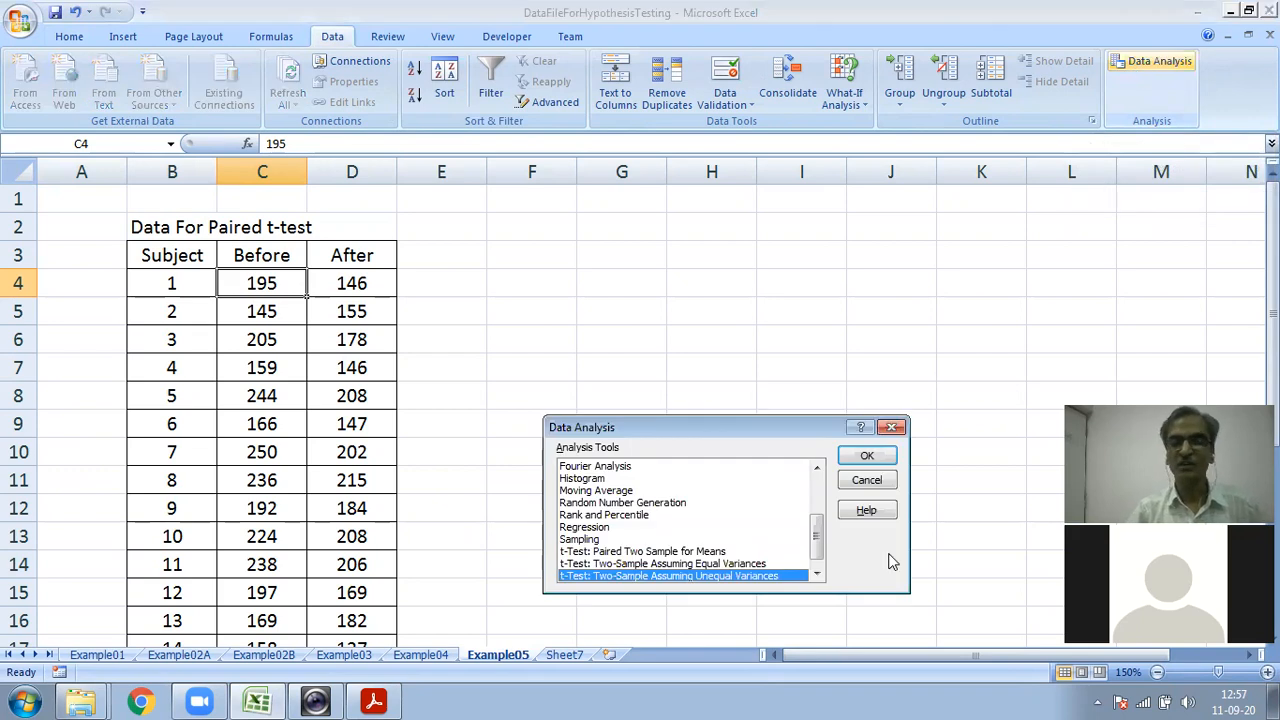
left_click_drag(710, 428, 680, 284)
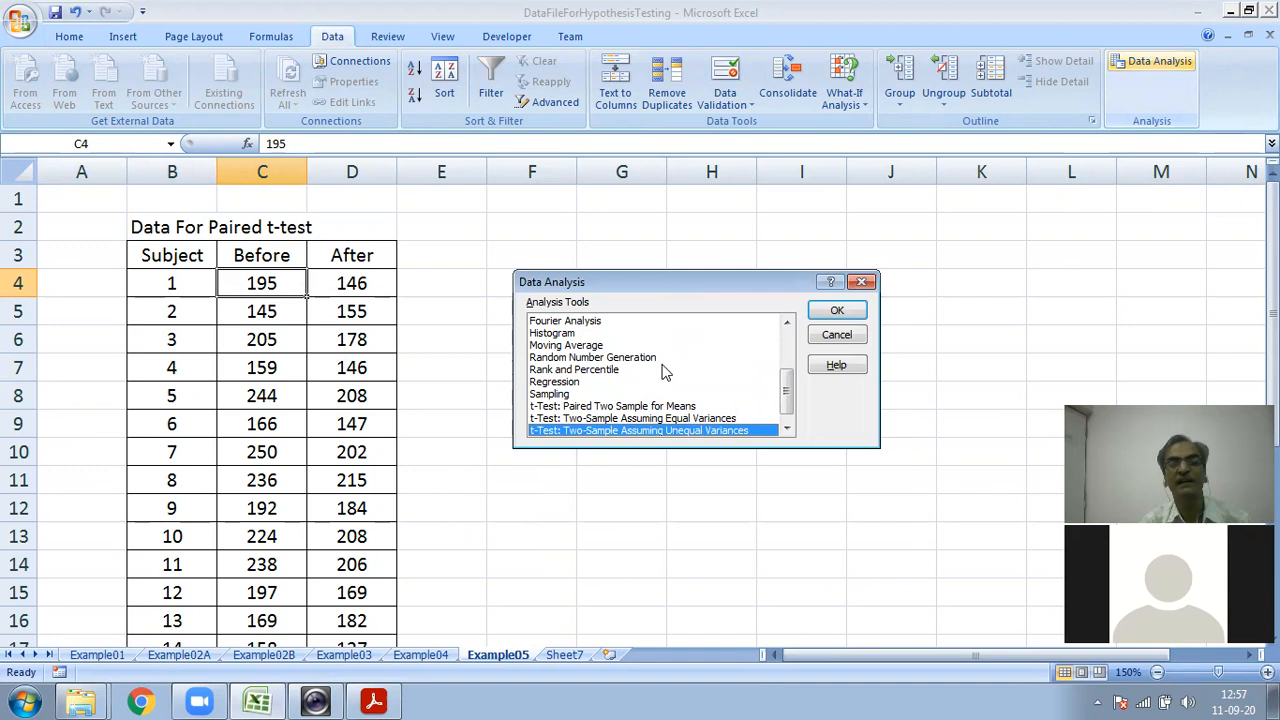
scroll(665, 372, "down", 1)
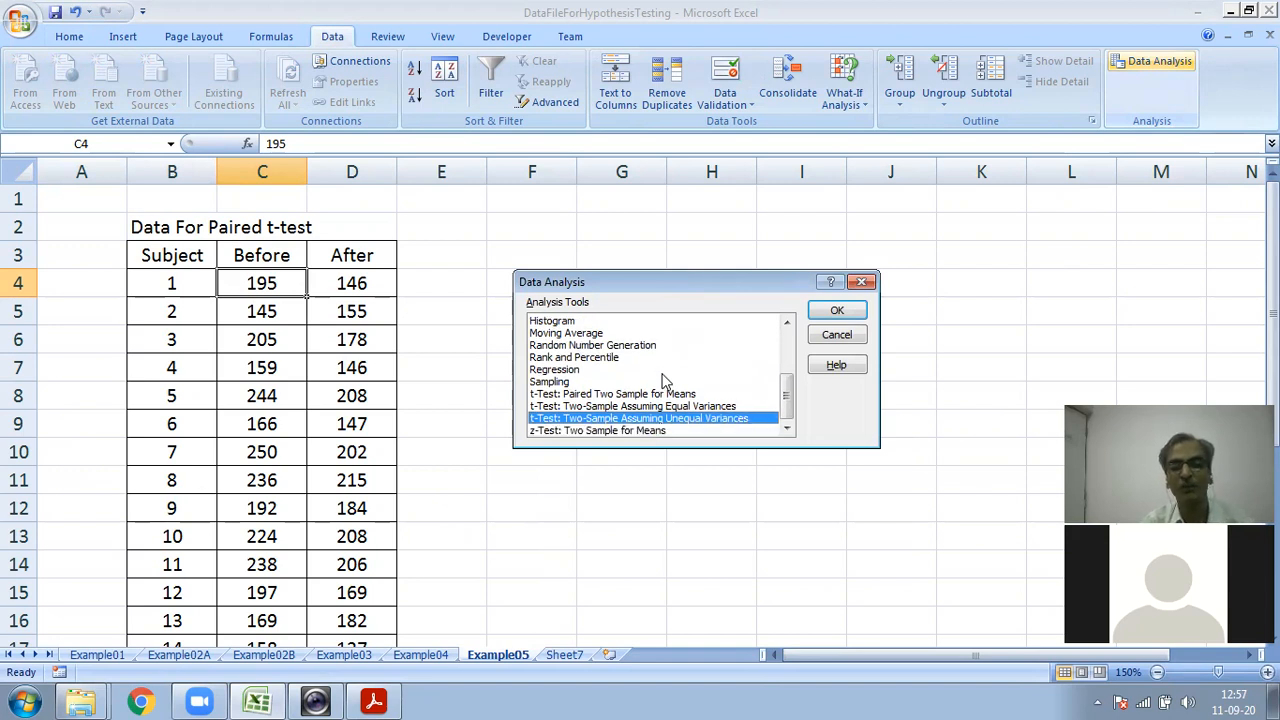
left_click(575, 396)
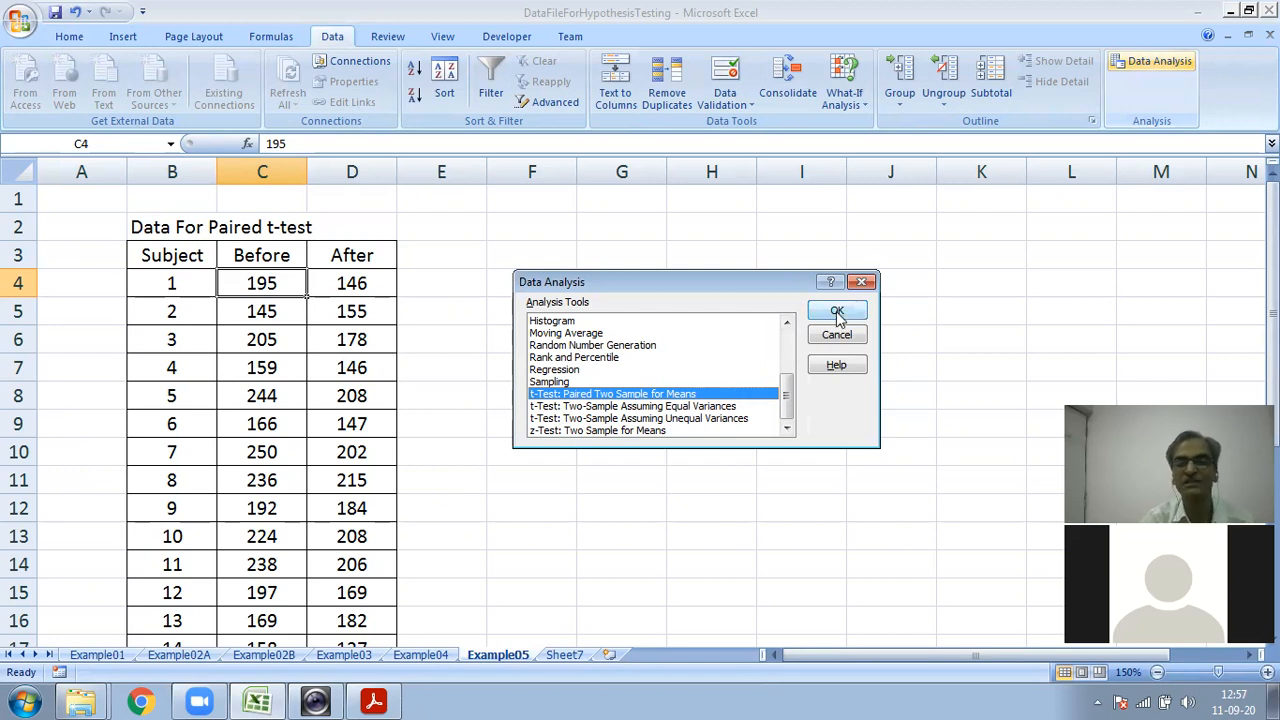
left_click(837, 313)
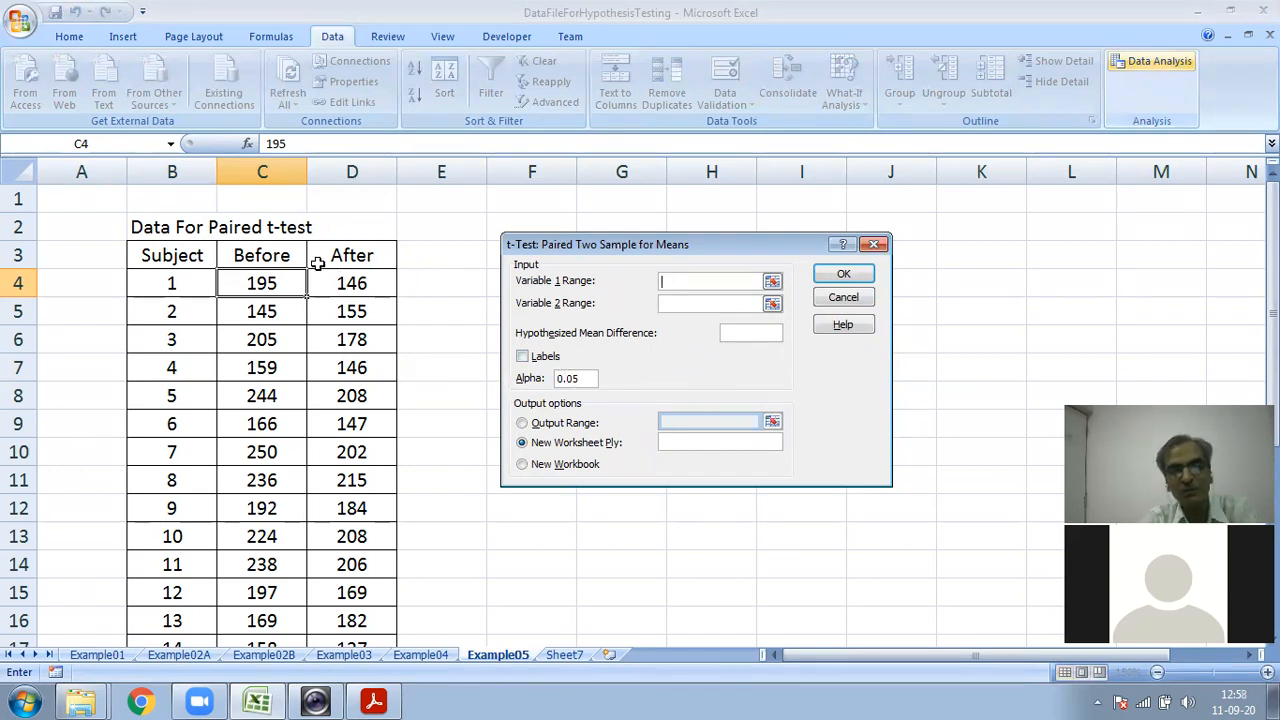
Step: Set the Variable 1 range to the Before column with its header, $C$3:$C$27
left_click(280, 256)
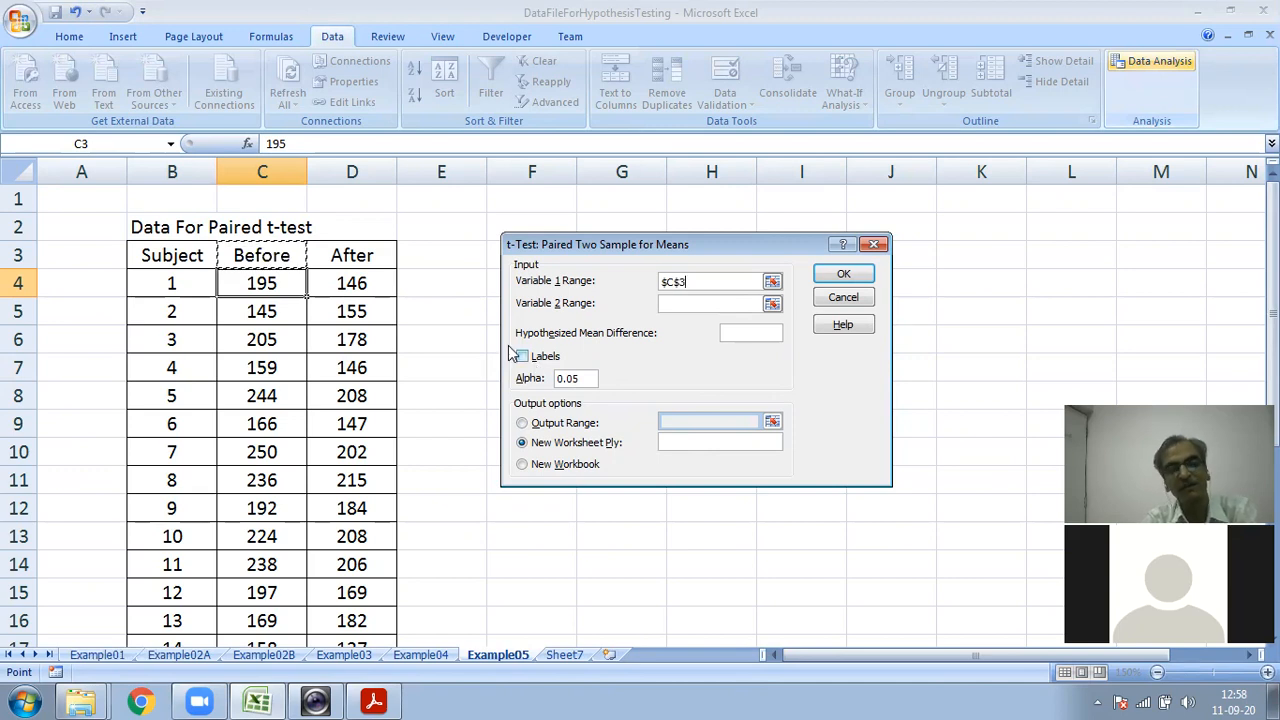
left_click(259, 283)
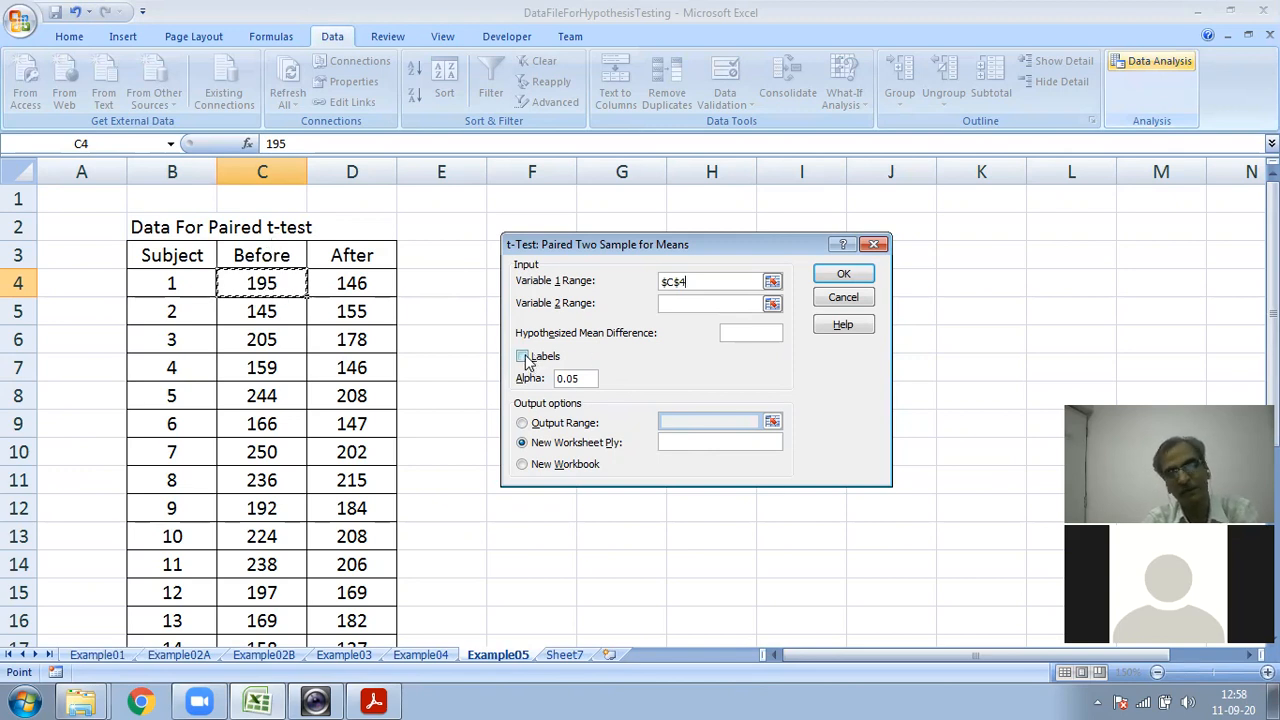
left_click(285, 256)
scroll(266, 449, "down", 7)
left_click(263, 340, "shift")
scroll(445, 363, "up", 4)
Step: Set the Variable 2 range to the After column with its header, $D$3:$D$27
left_click(677, 303)
scroll(363, 303, "up", 3)
left_click(352, 258)
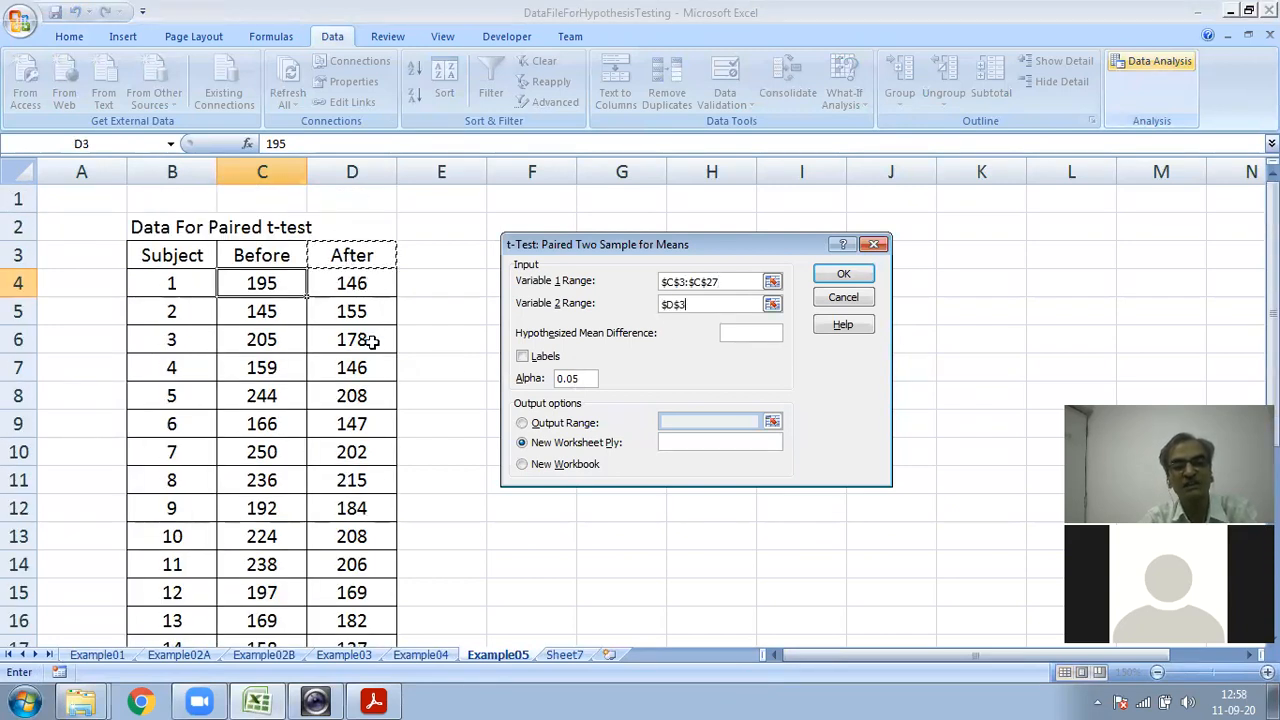
scroll(371, 343, "down", 7)
left_click(352, 255, "shift")
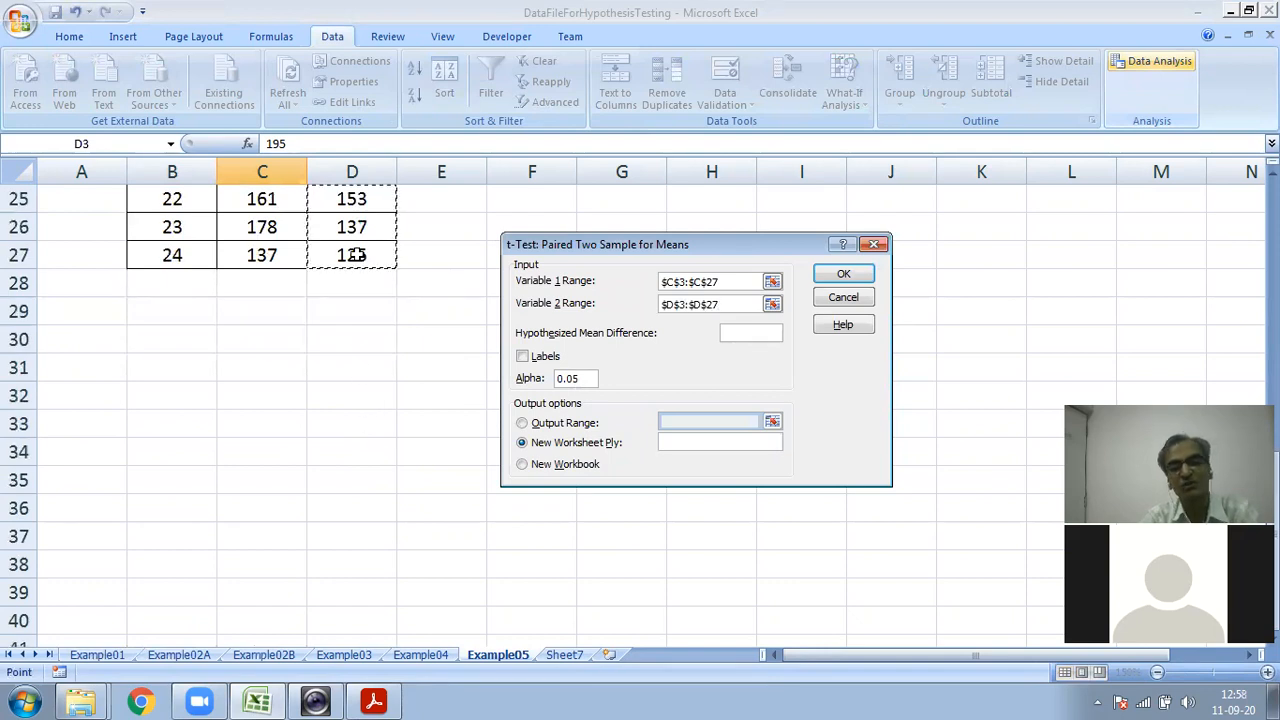
Step: Check the right-tailed hypotheses in the PDF slides, set the hypothesized mean difference to 0 and mark the input ranges as including labels
scroll(780, 368, "up", 3)
left_click(748, 331)
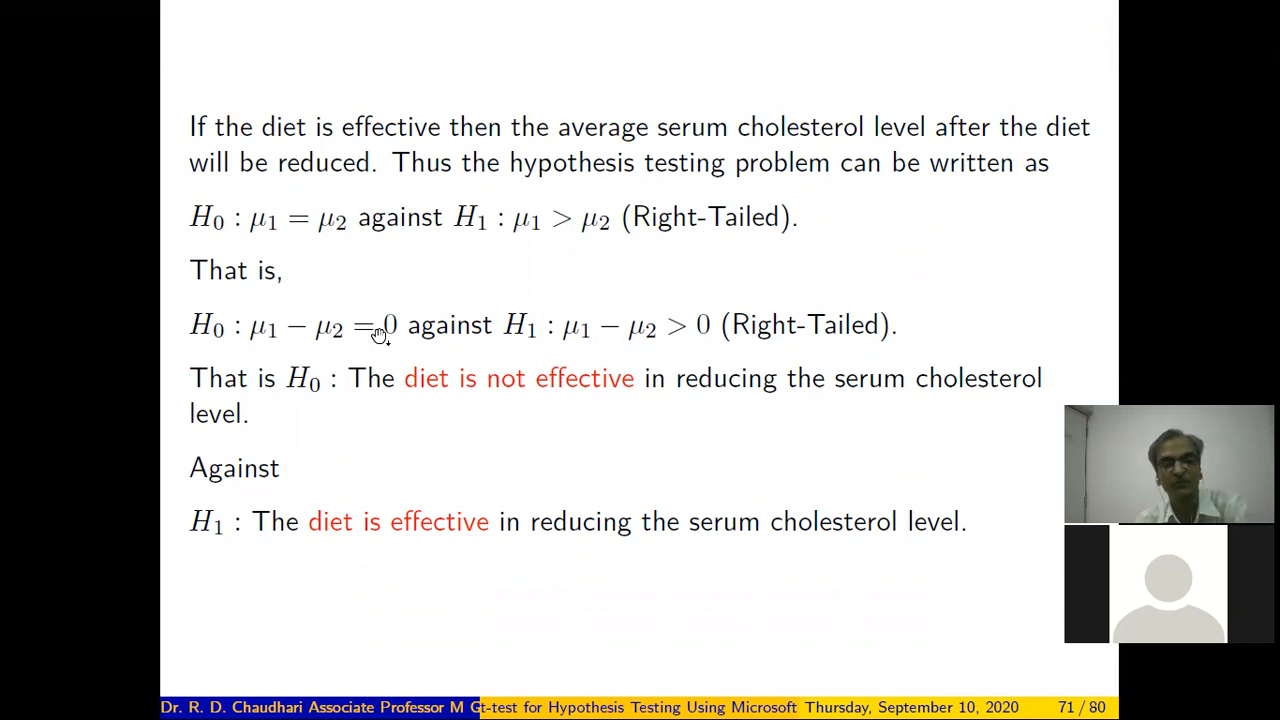
key("alt+Tab")
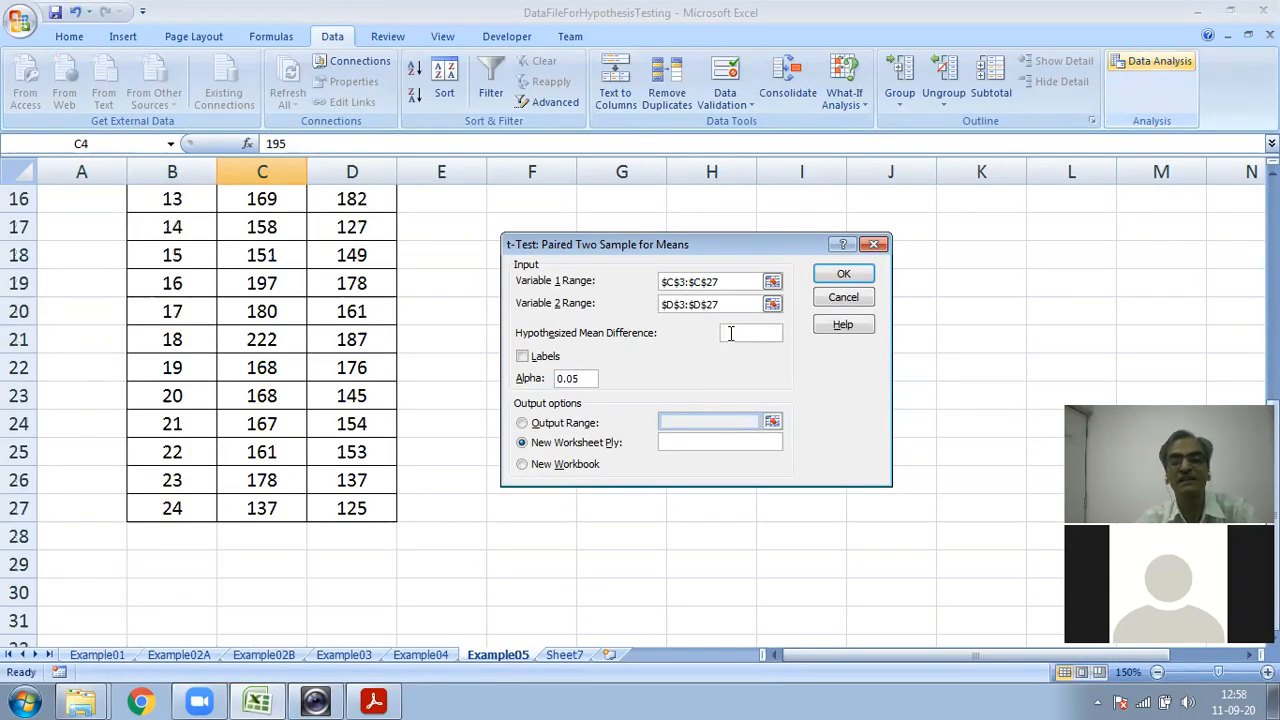
left_click(731, 333)
type("0")
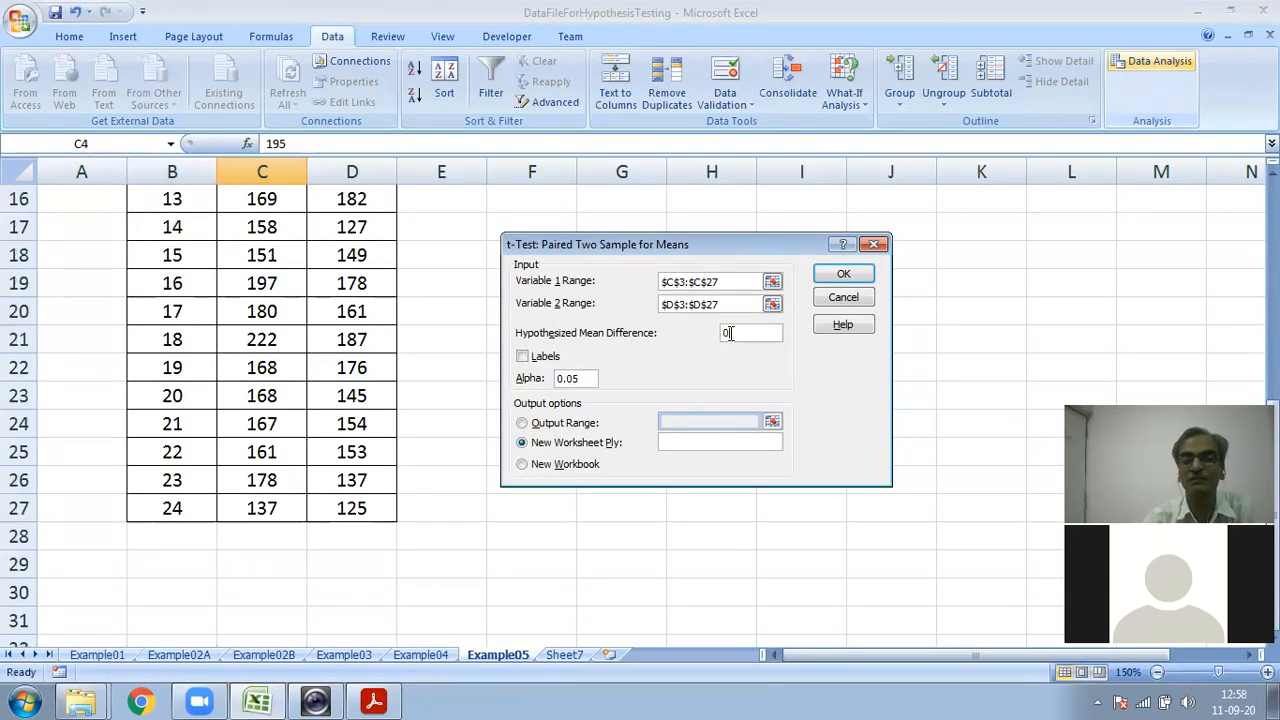
left_click(731, 282)
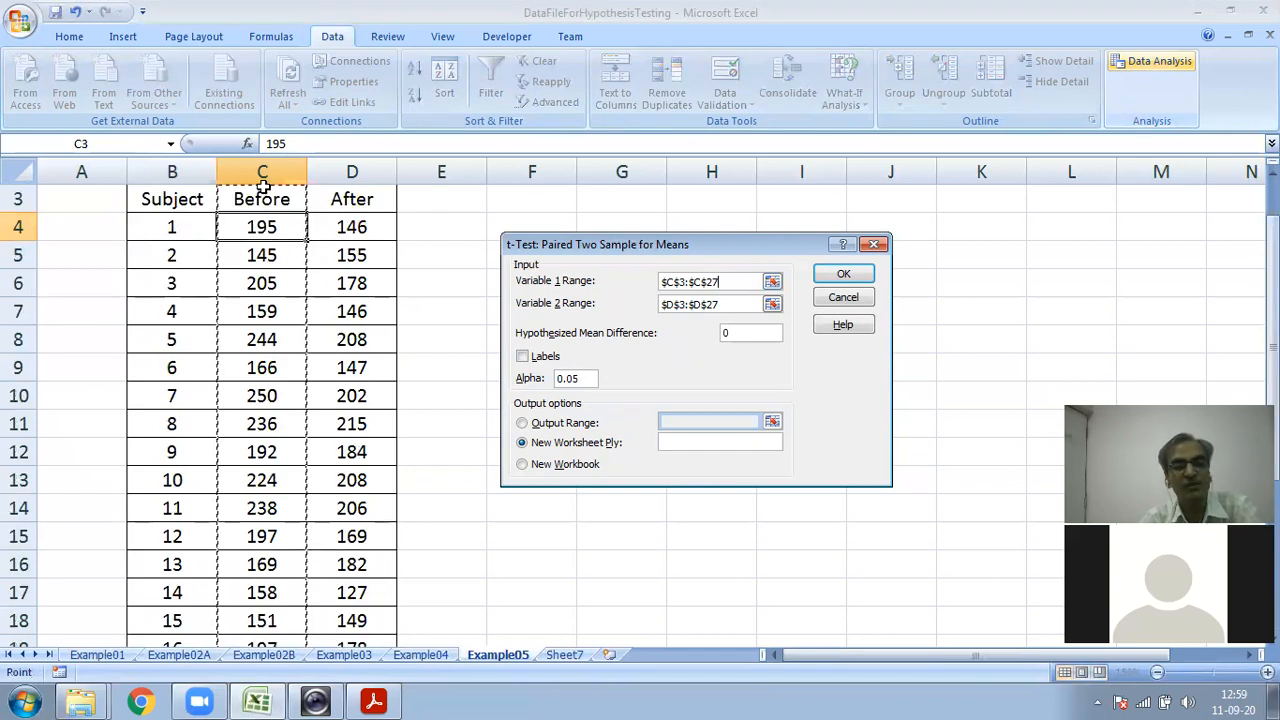
left_click(537, 360)
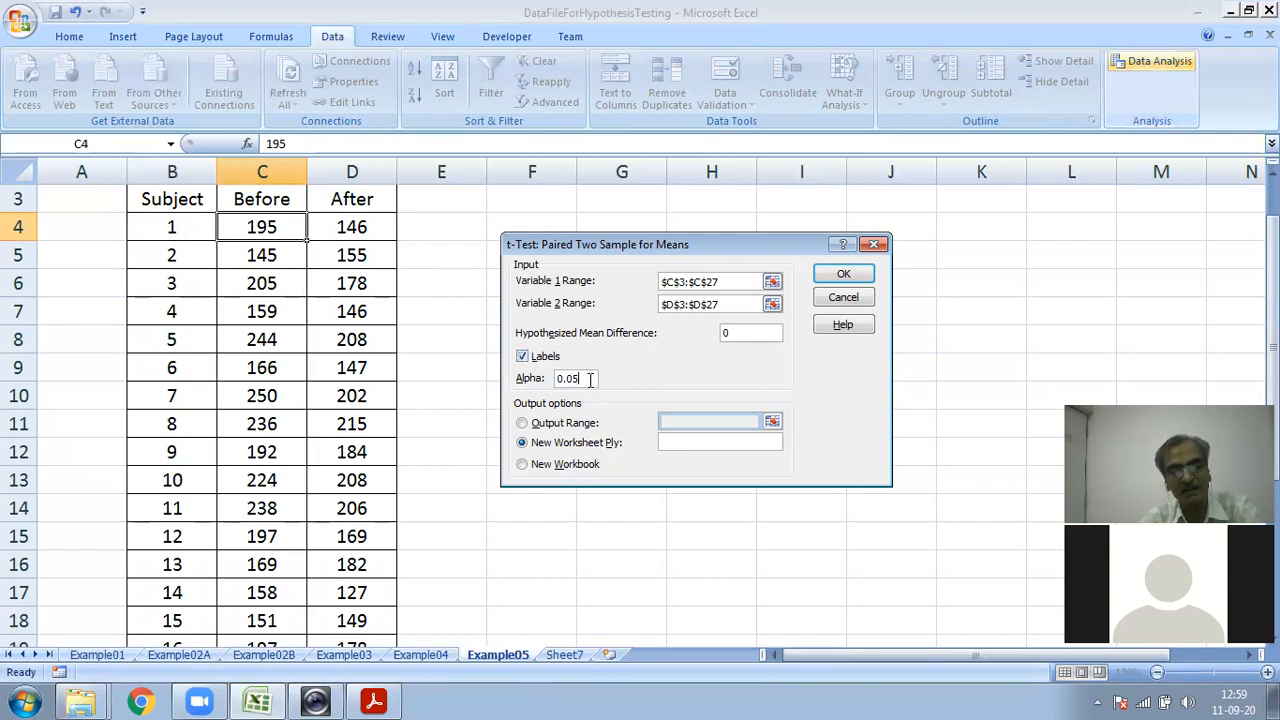
Step: Set the output range to cell $F$3 and run the paired t-test
left_click(538, 428)
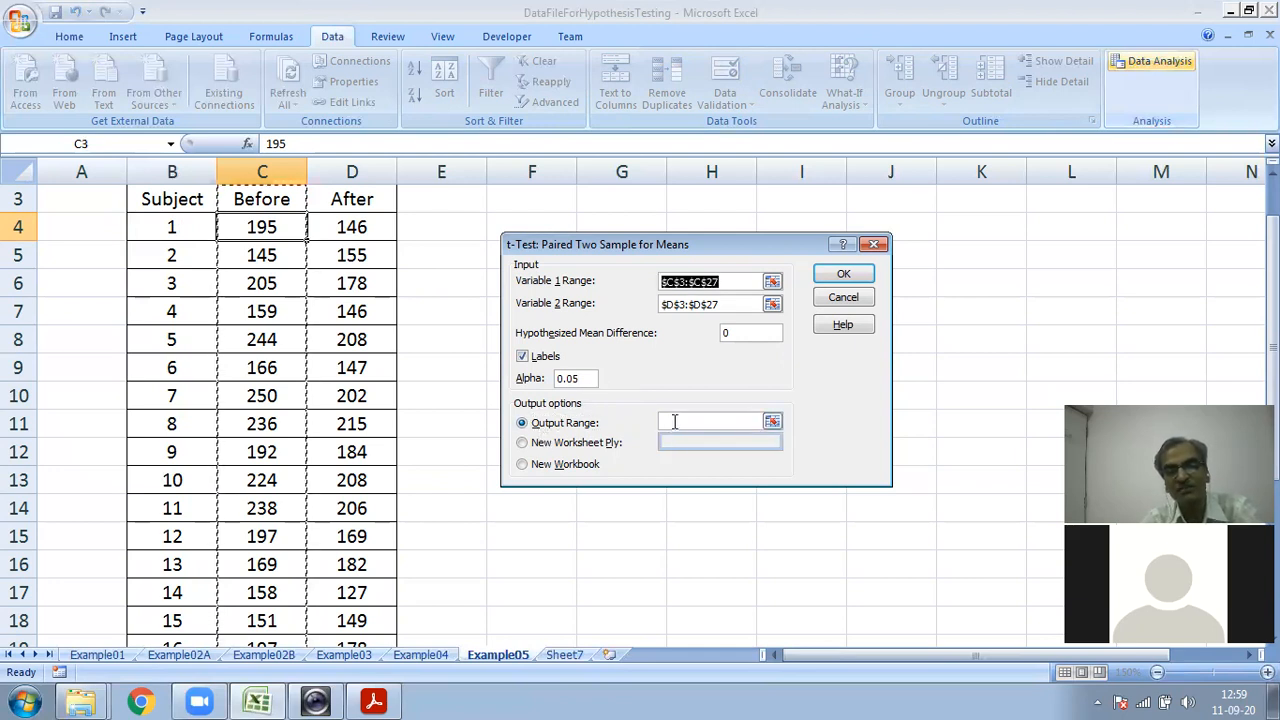
left_click_drag(628, 255, 585, 382)
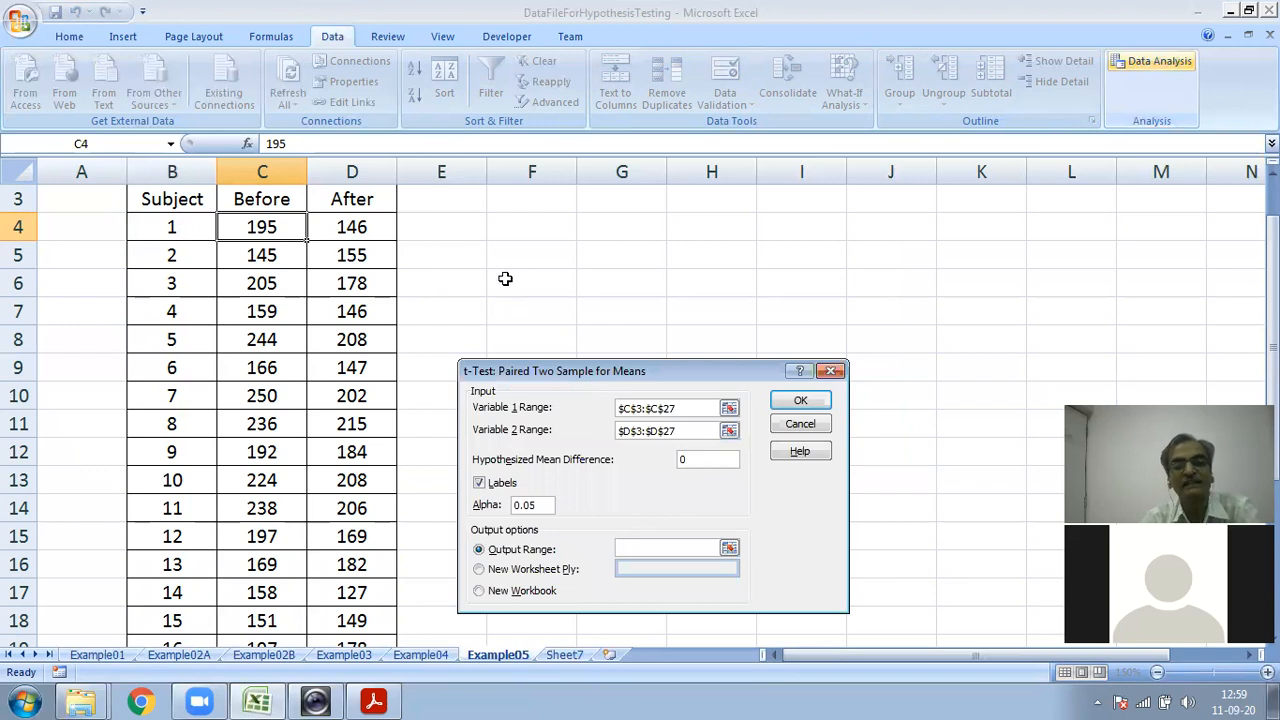
scroll(503, 277, "up", 1)
left_click(524, 257)
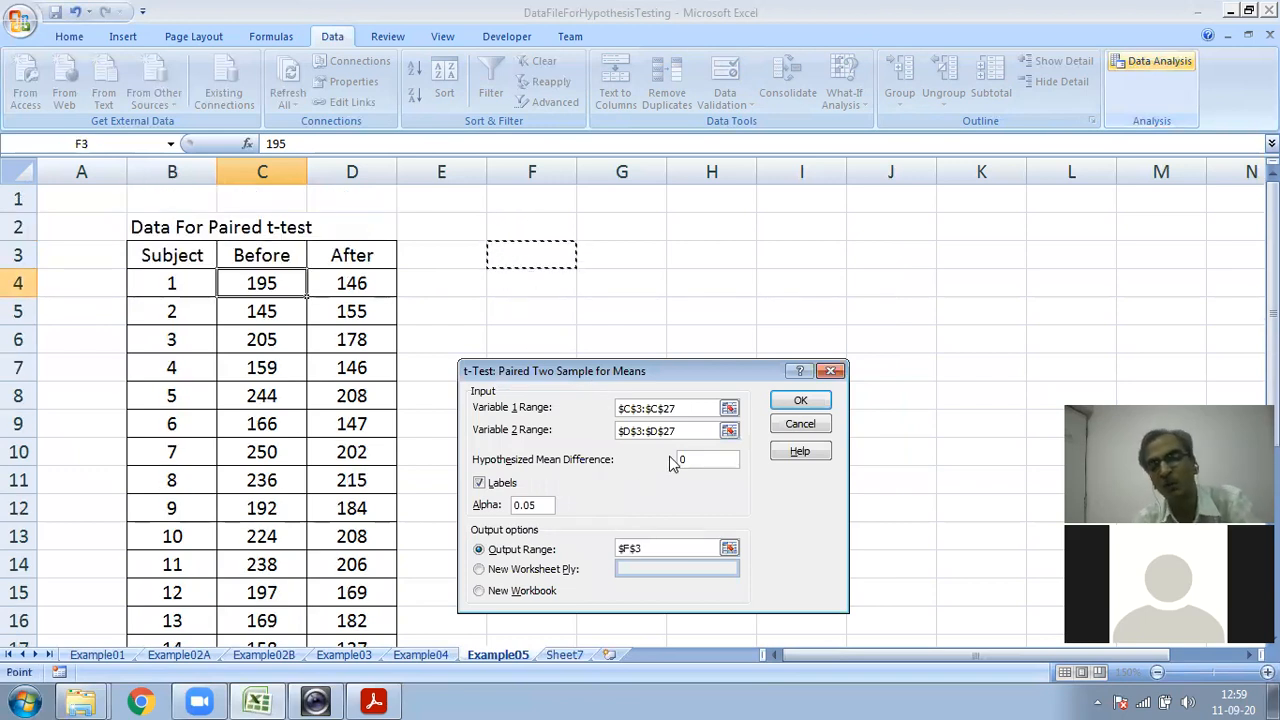
left_click(809, 401)
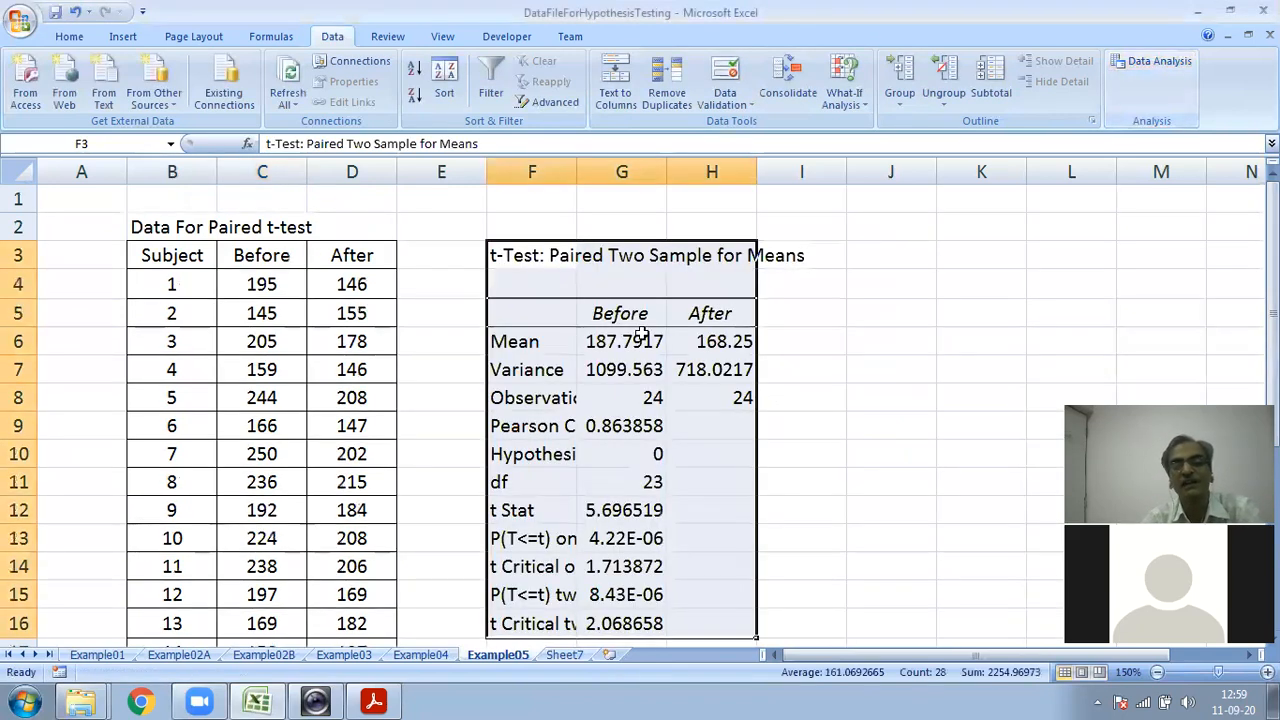
Step: Widen columns F and G so the labels and values of the paired t-test output fit
left_click_drag(579, 164, 740, 170)
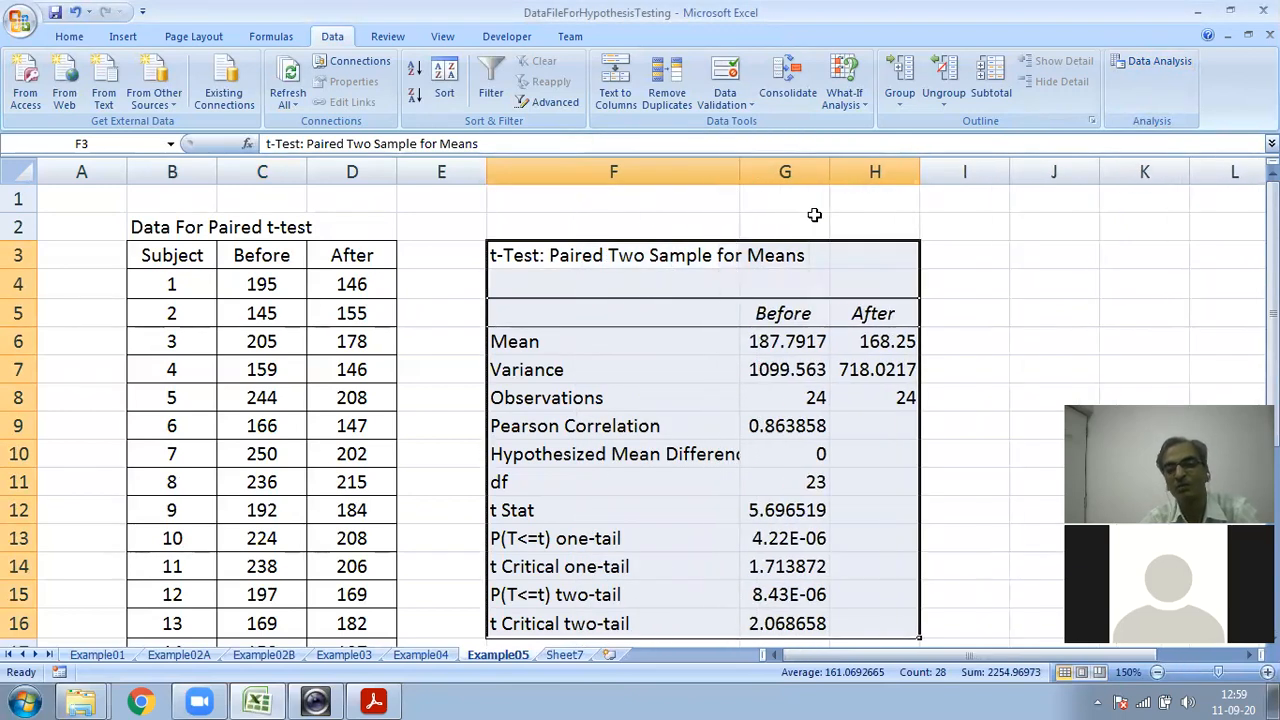
left_click_drag(830, 180, 838, 180)
scroll(891, 354, "down", 1)
scroll(843, 393, "up", 1)
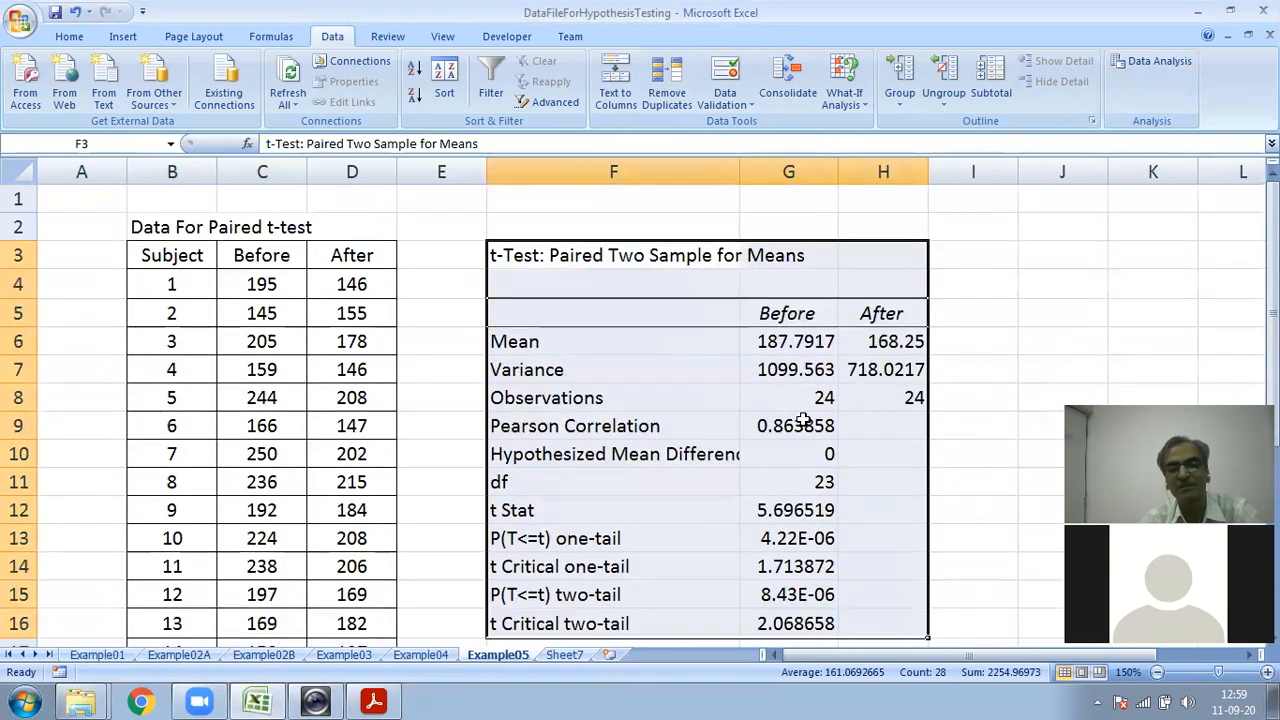
Step: Examine the paired t-test output's means, variances, observations, Pearson correlation and hypothesized mean difference for Before and After
left_click(803, 420)
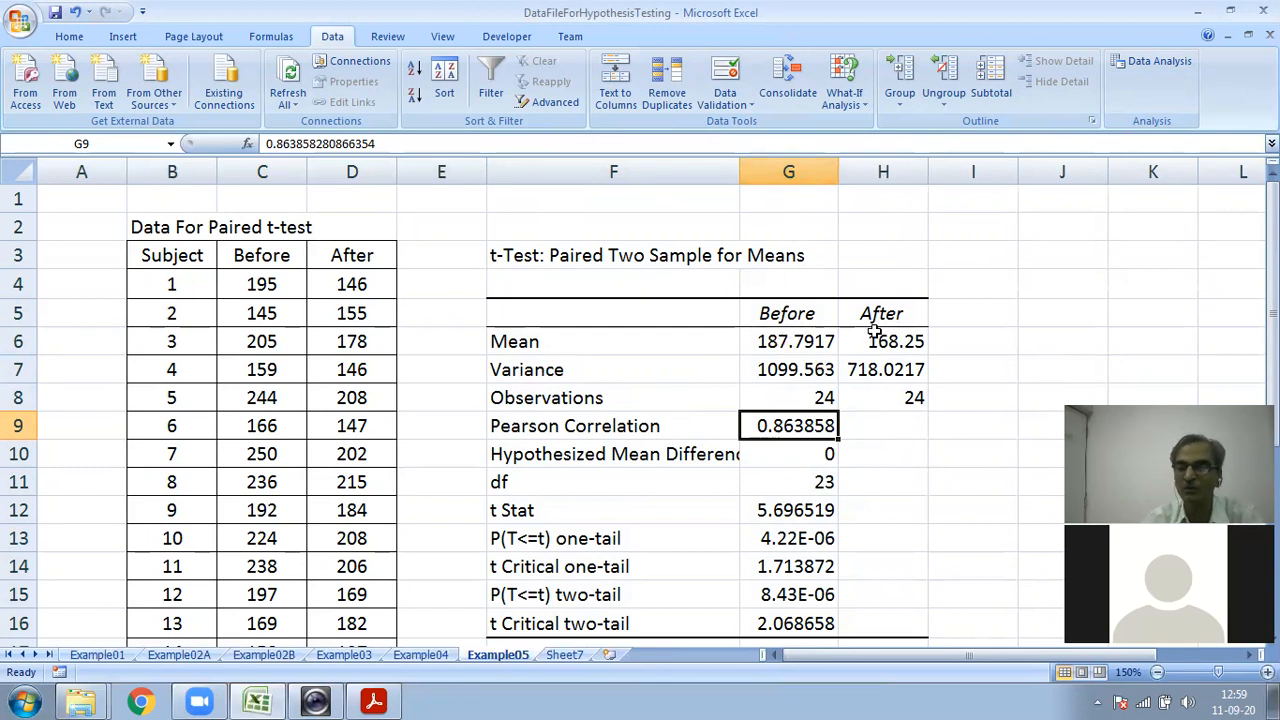
left_click(535, 343)
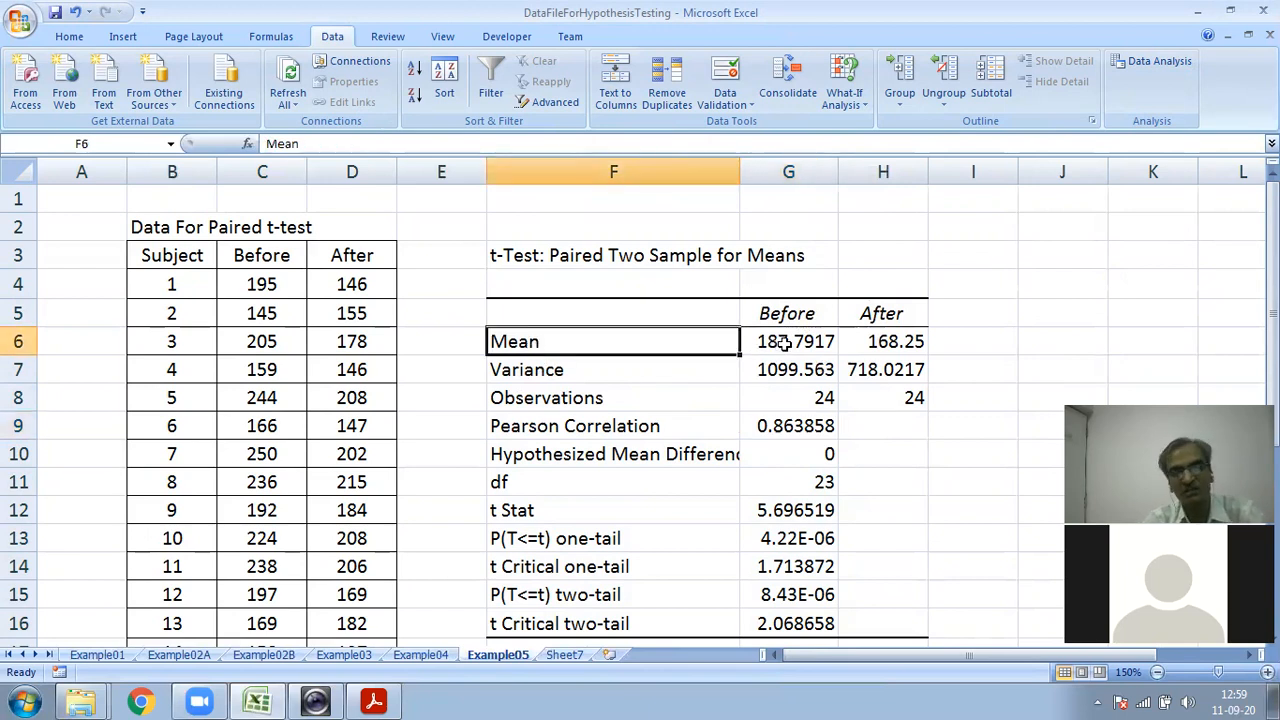
left_click(785, 343)
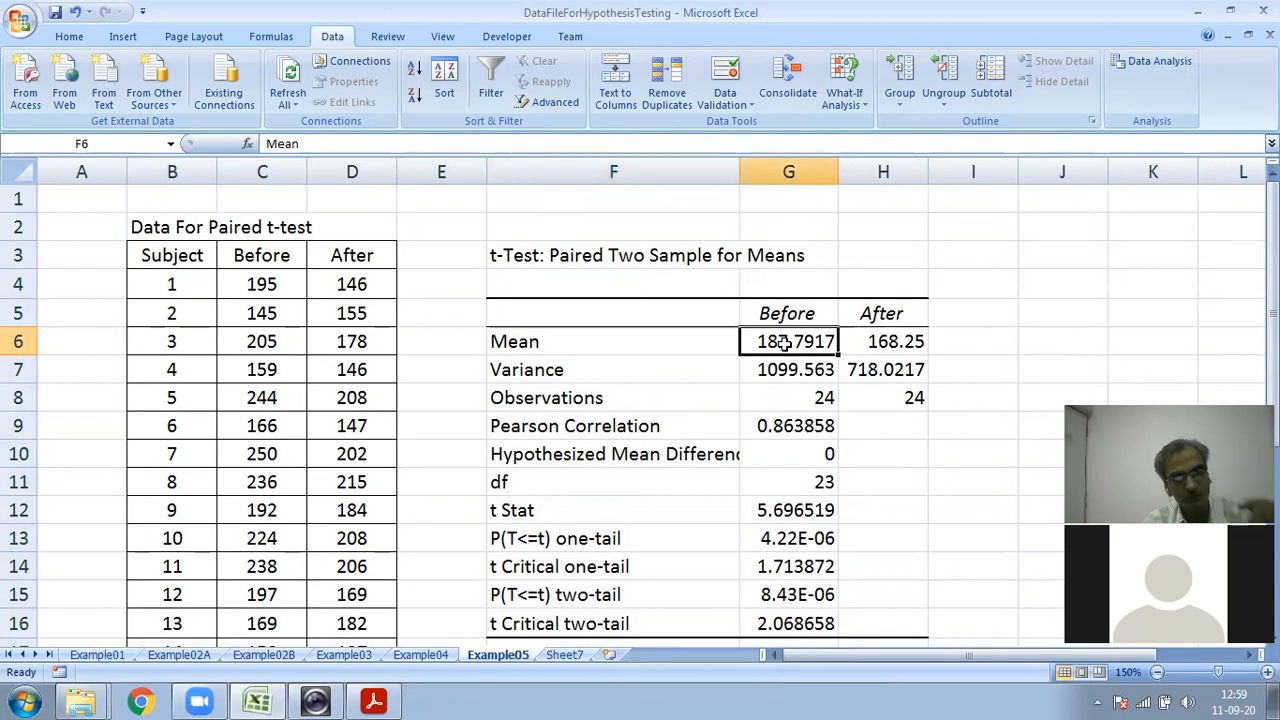
left_click(903, 345)
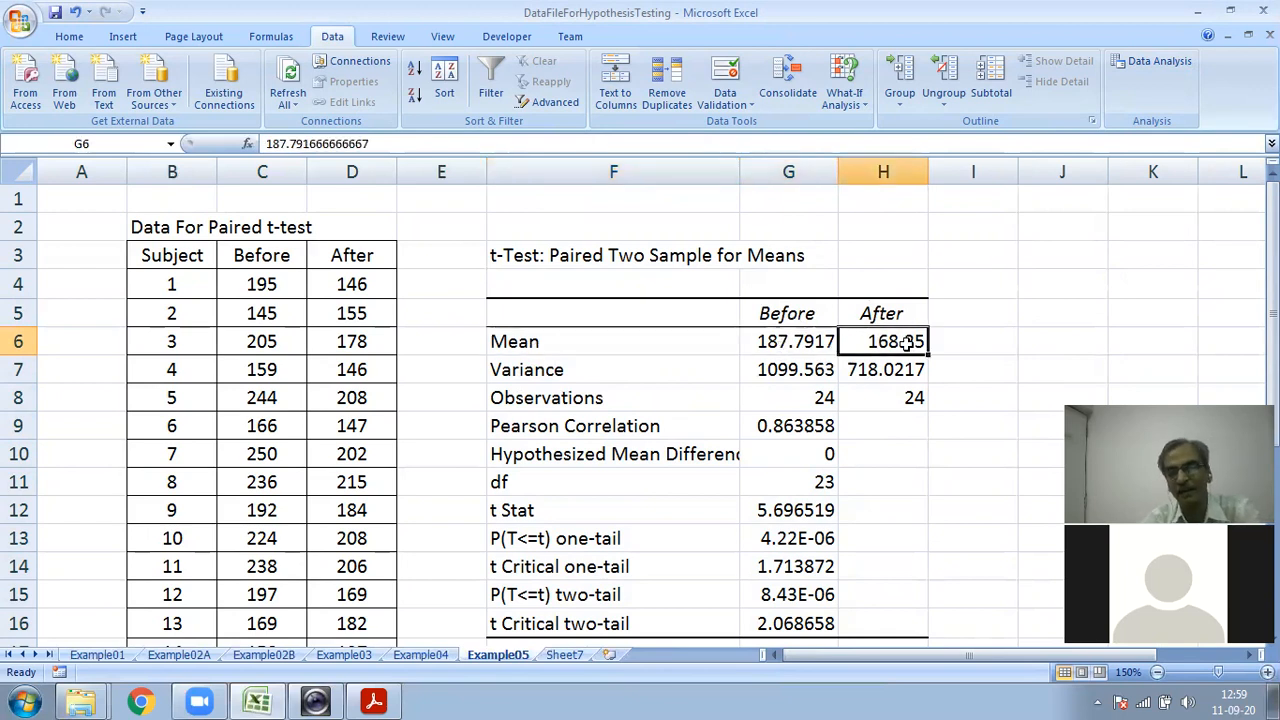
left_click(797, 372)
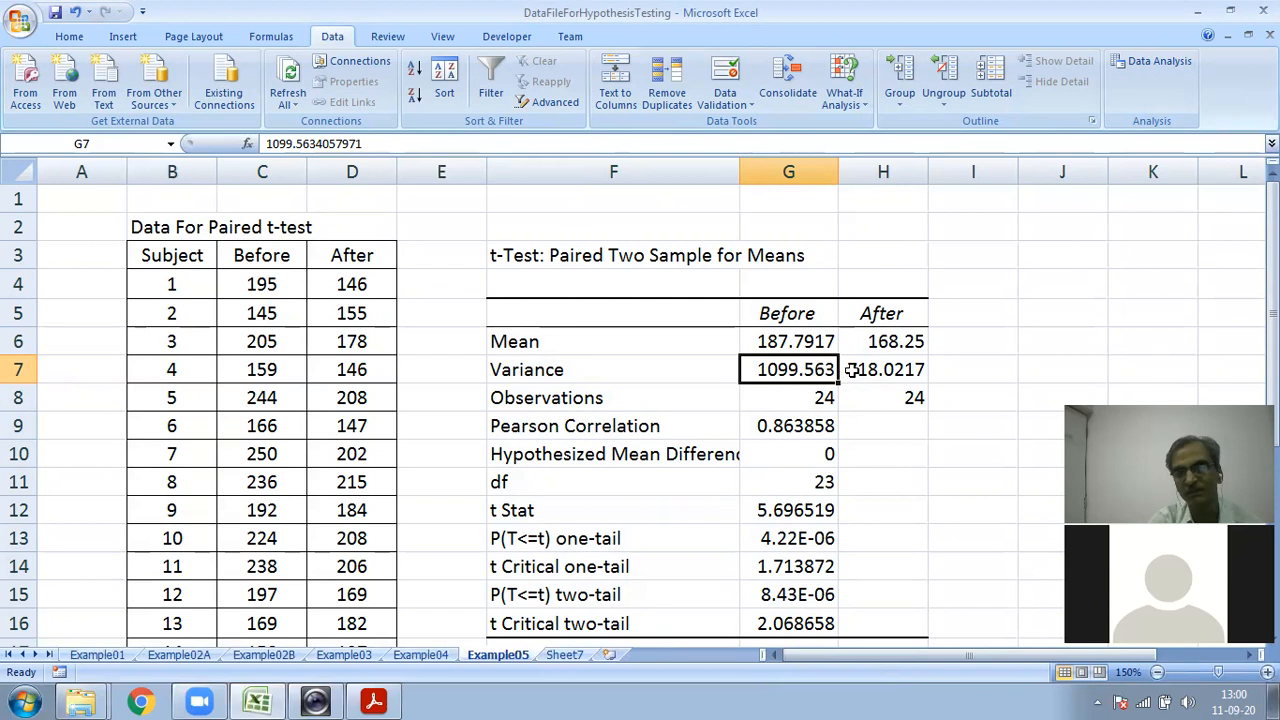
left_click(800, 403)
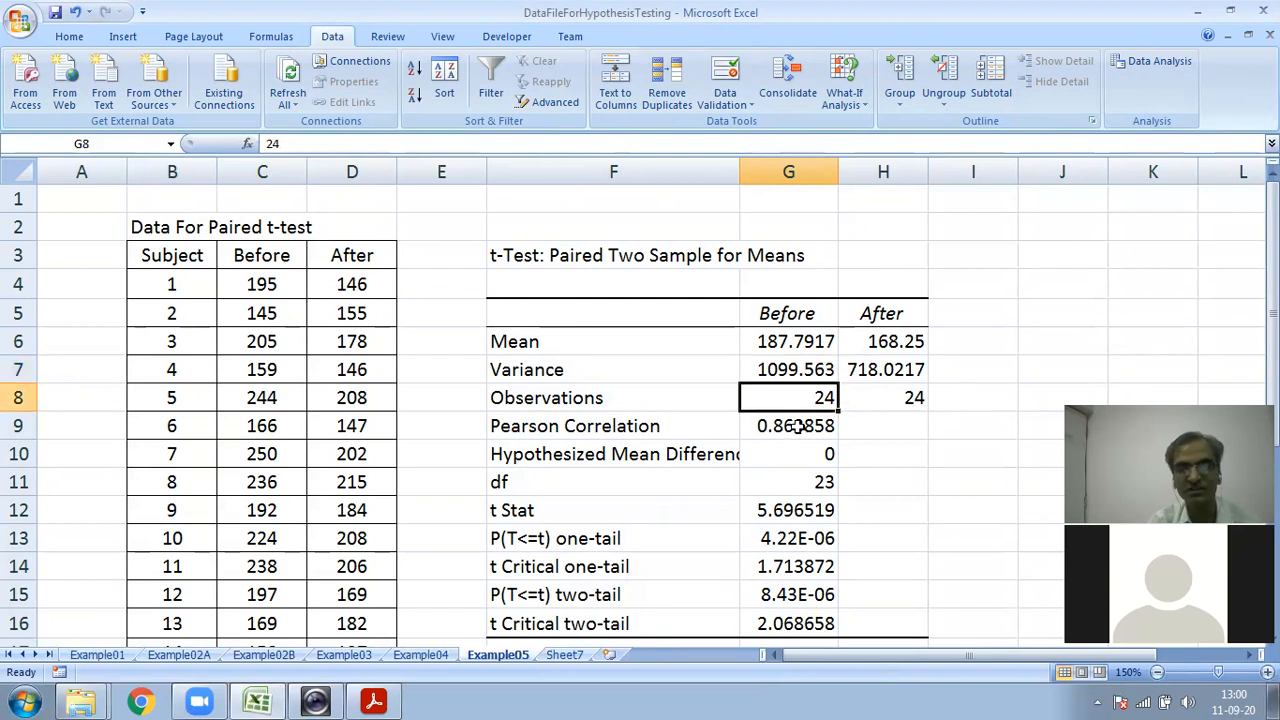
scroll(740, 440, "down", 2)
left_click(822, 285)
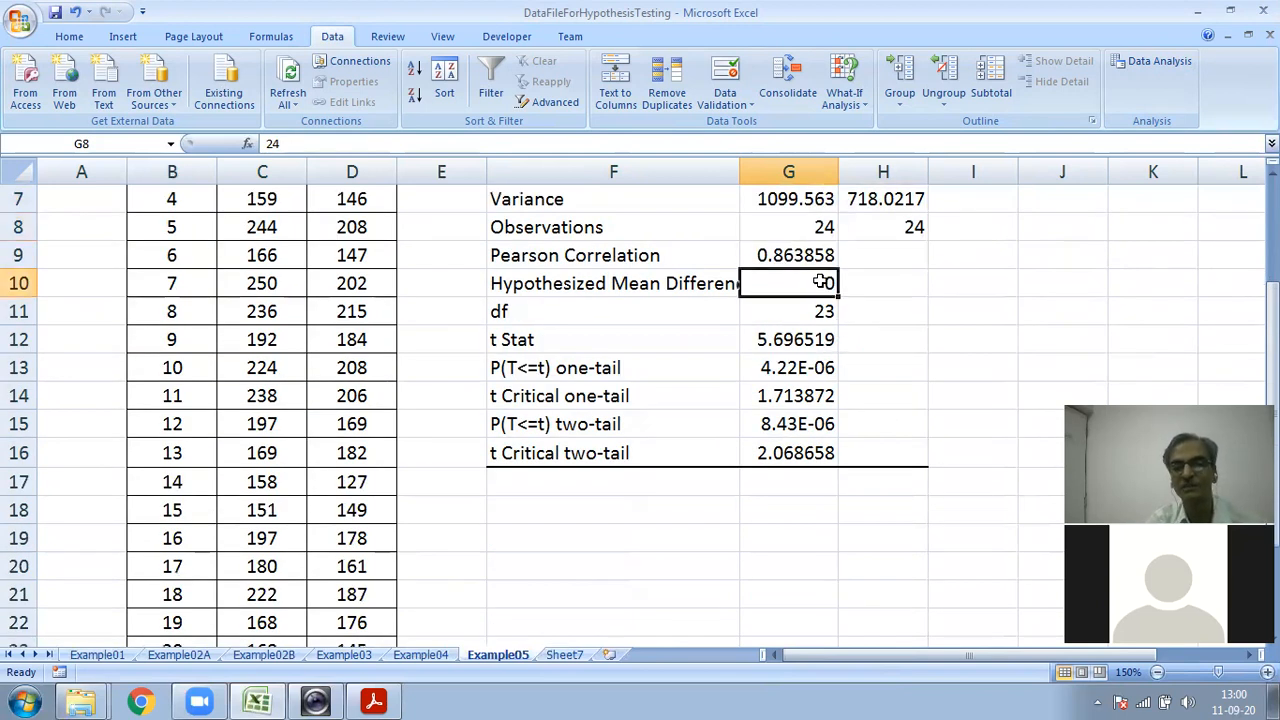
Step: Highlight the t Stat, t Critical one-tail and t Critical two-tail values in cells G12, G14 and G16 with yellow fill
left_click(772, 340)
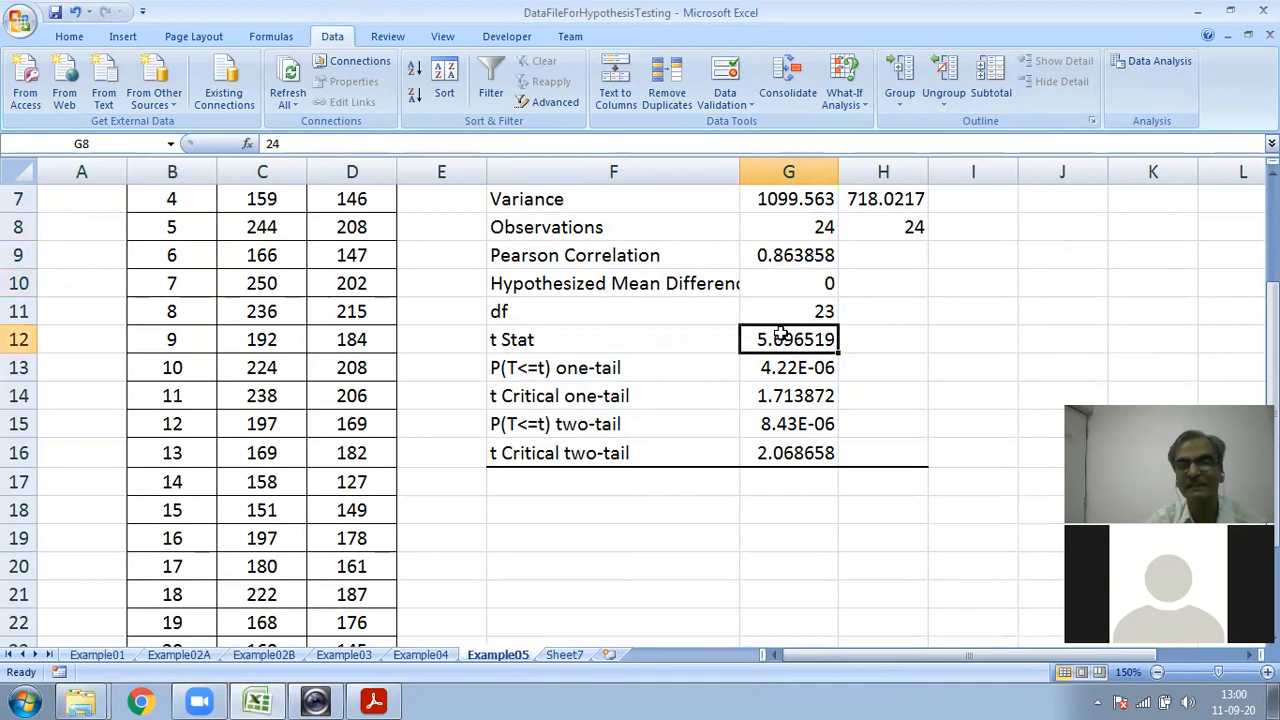
left_click(76, 36)
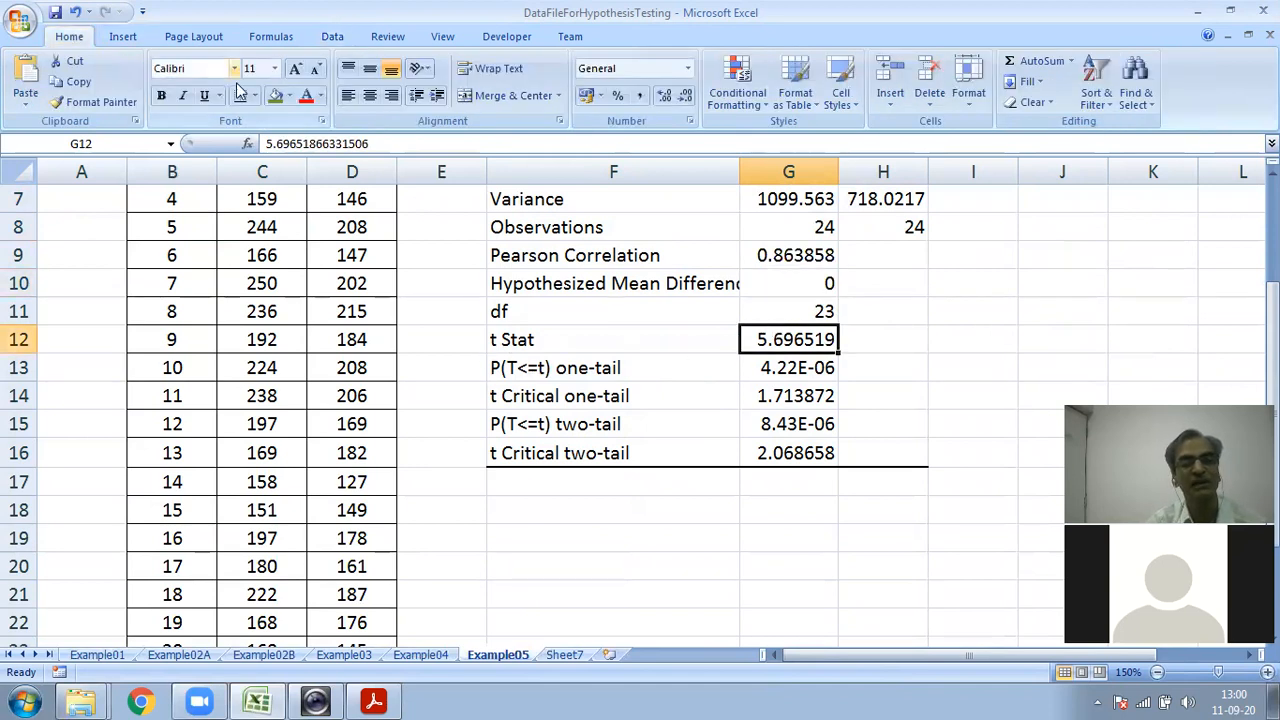
left_click(288, 95)
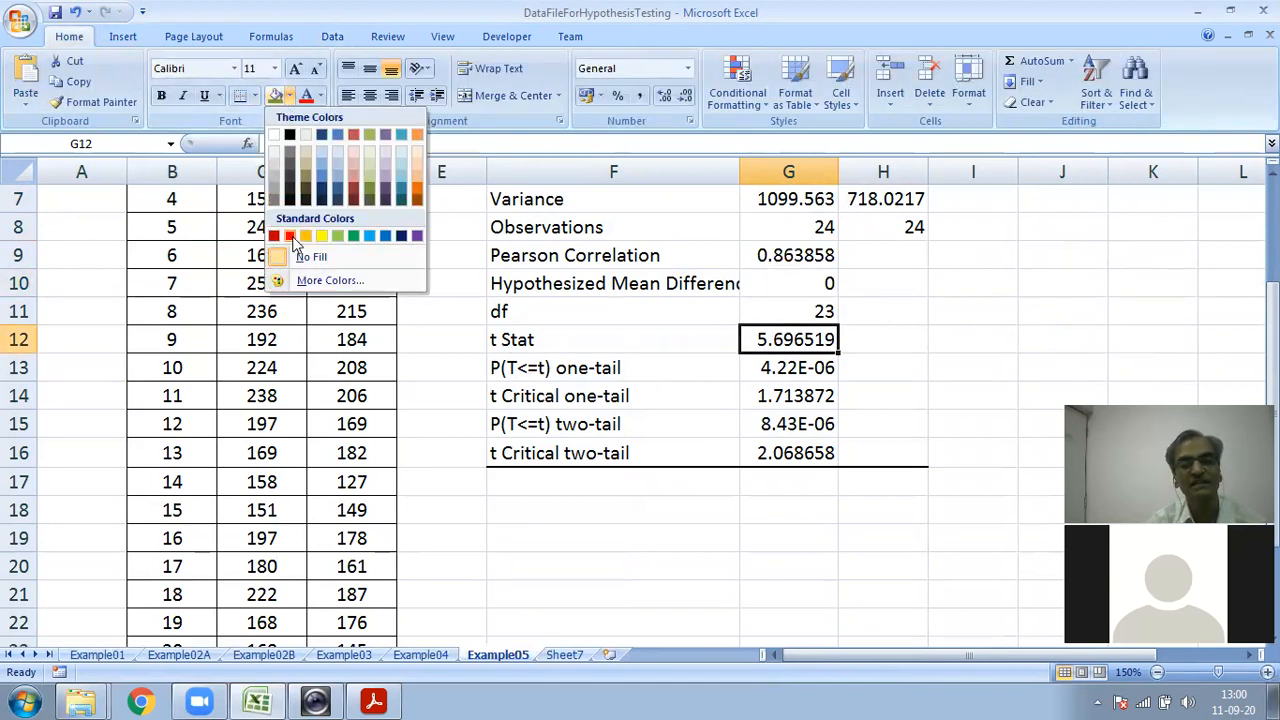
left_click(318, 243)
left_click(789, 401)
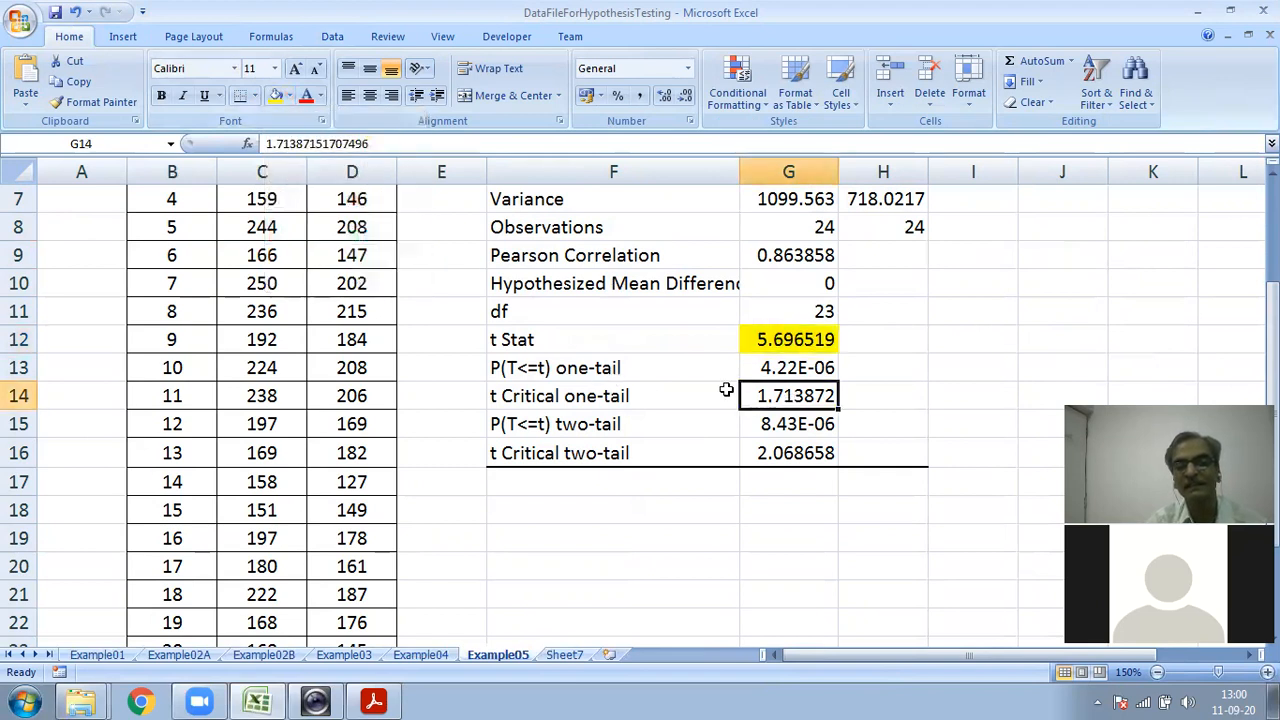
left_click(281, 92)
left_click(797, 456)
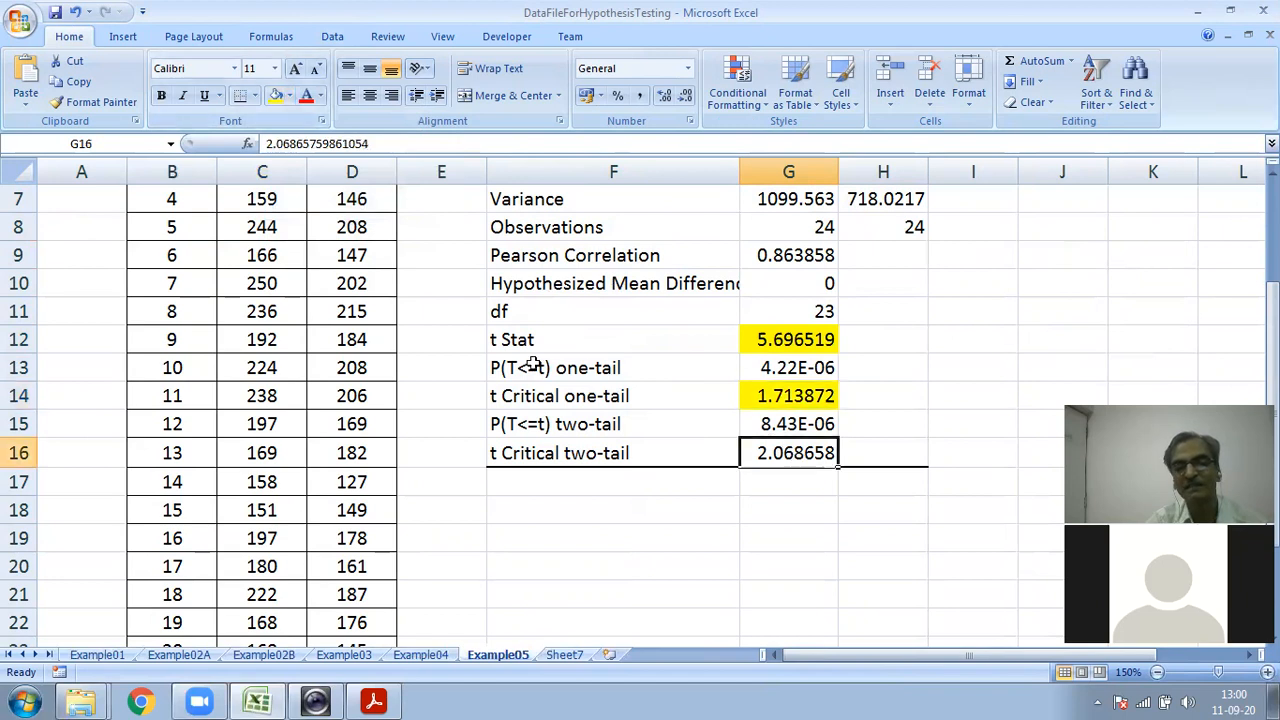
left_click(280, 100)
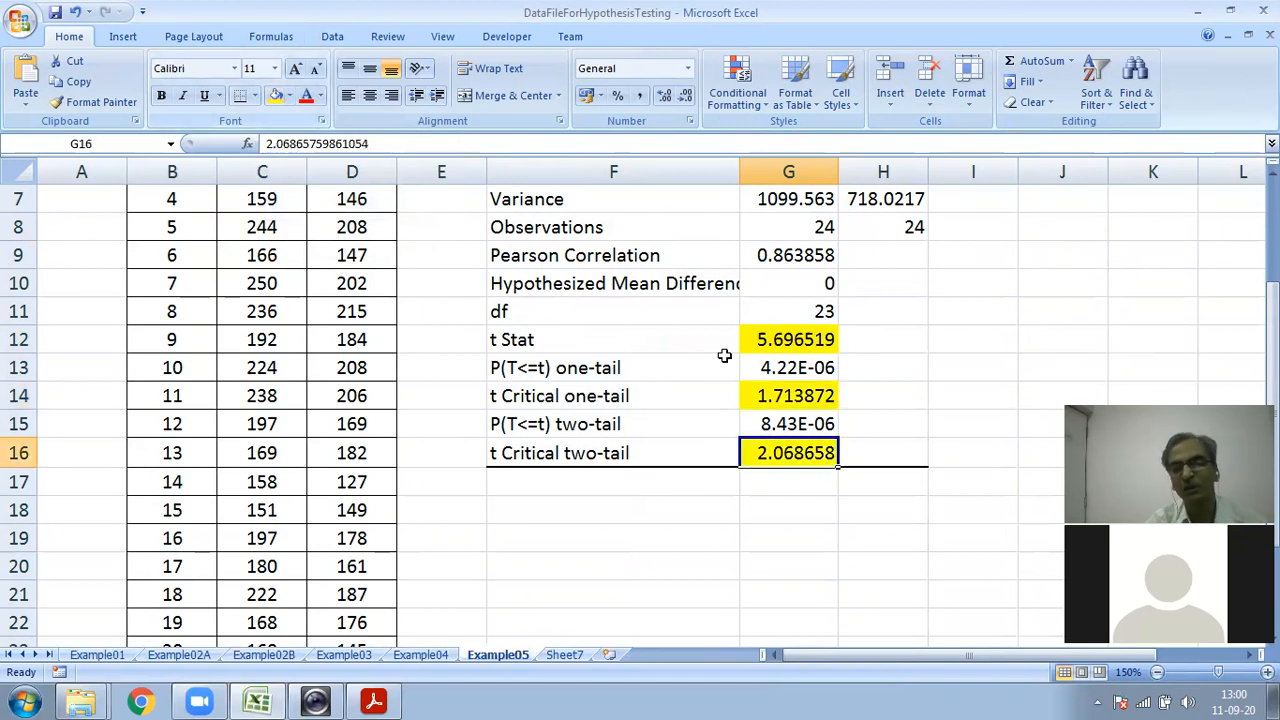
Step: Fill the one-tail P-value in cell G13 with dark orange and check the right-tailed diet hypotheses in the PDF slides
left_click(790, 369)
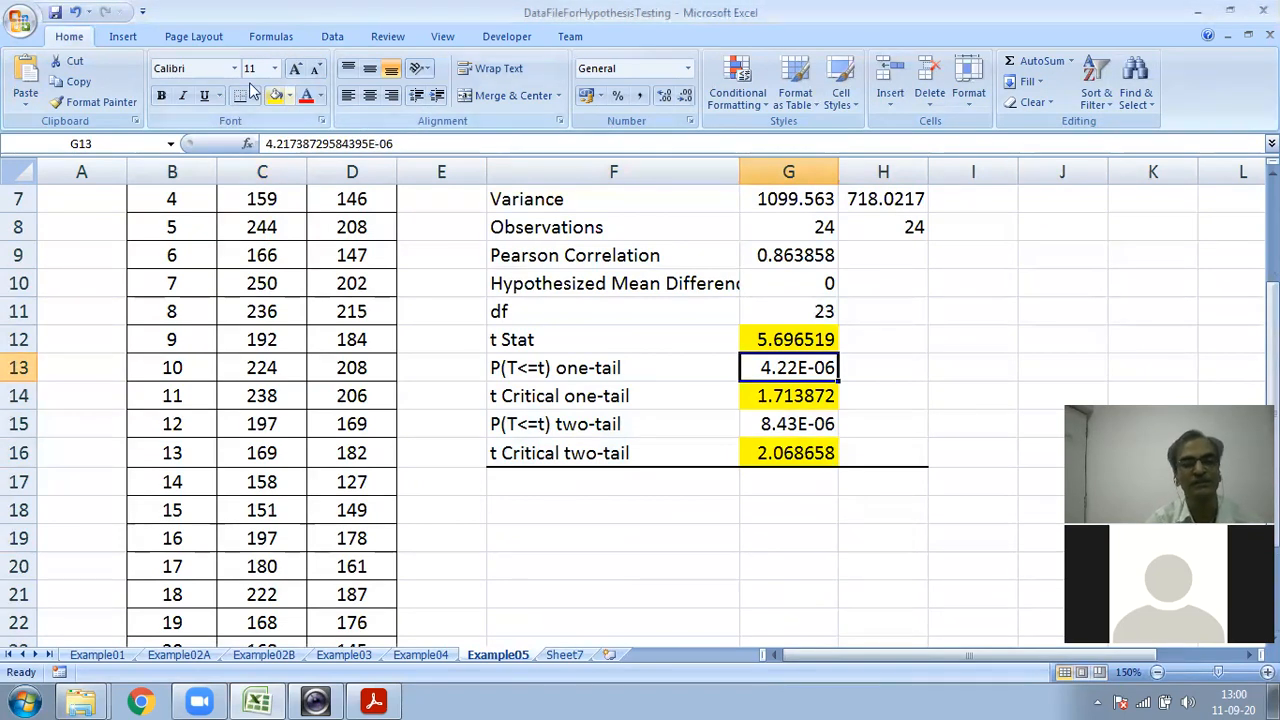
left_click(289, 96)
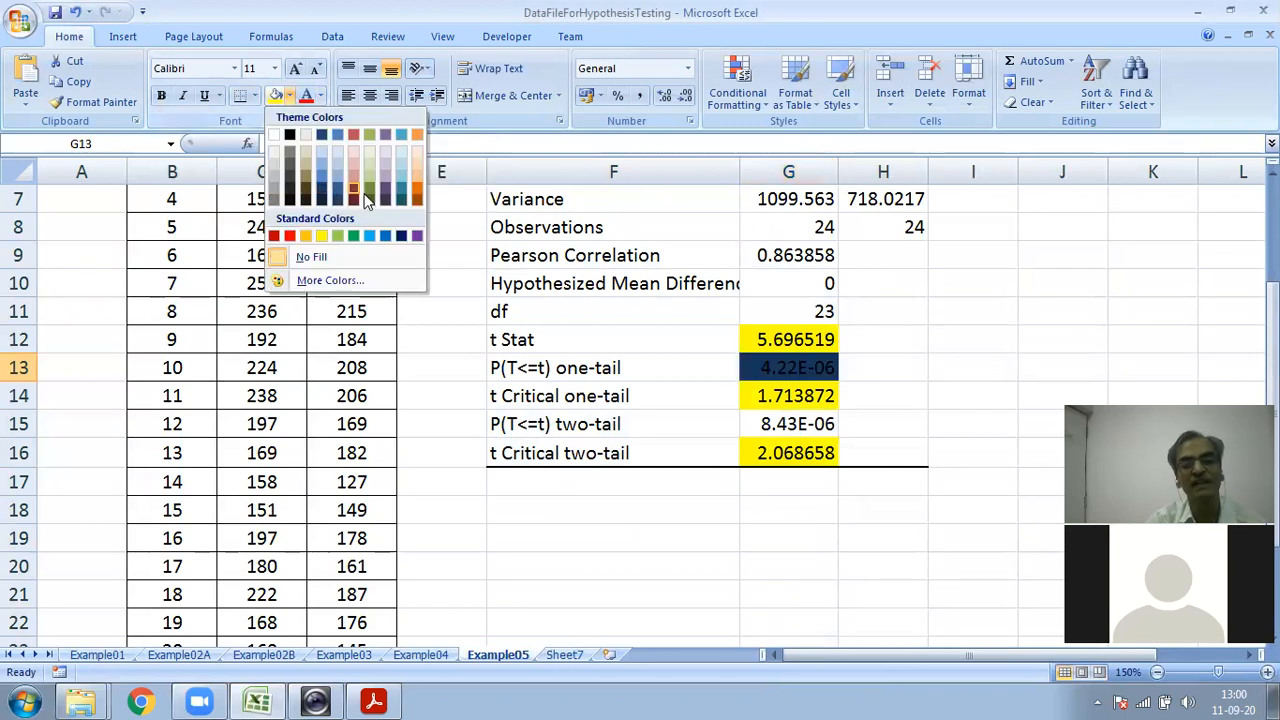
left_click(415, 190)
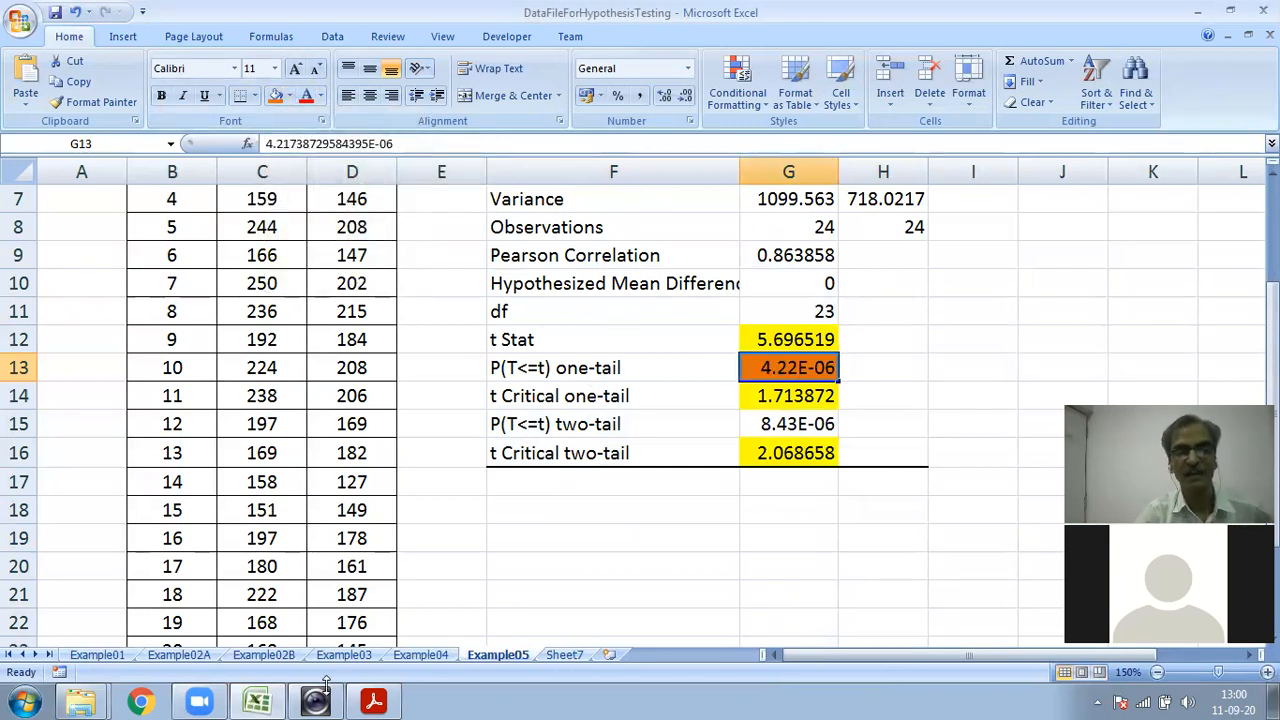
left_click(385, 698)
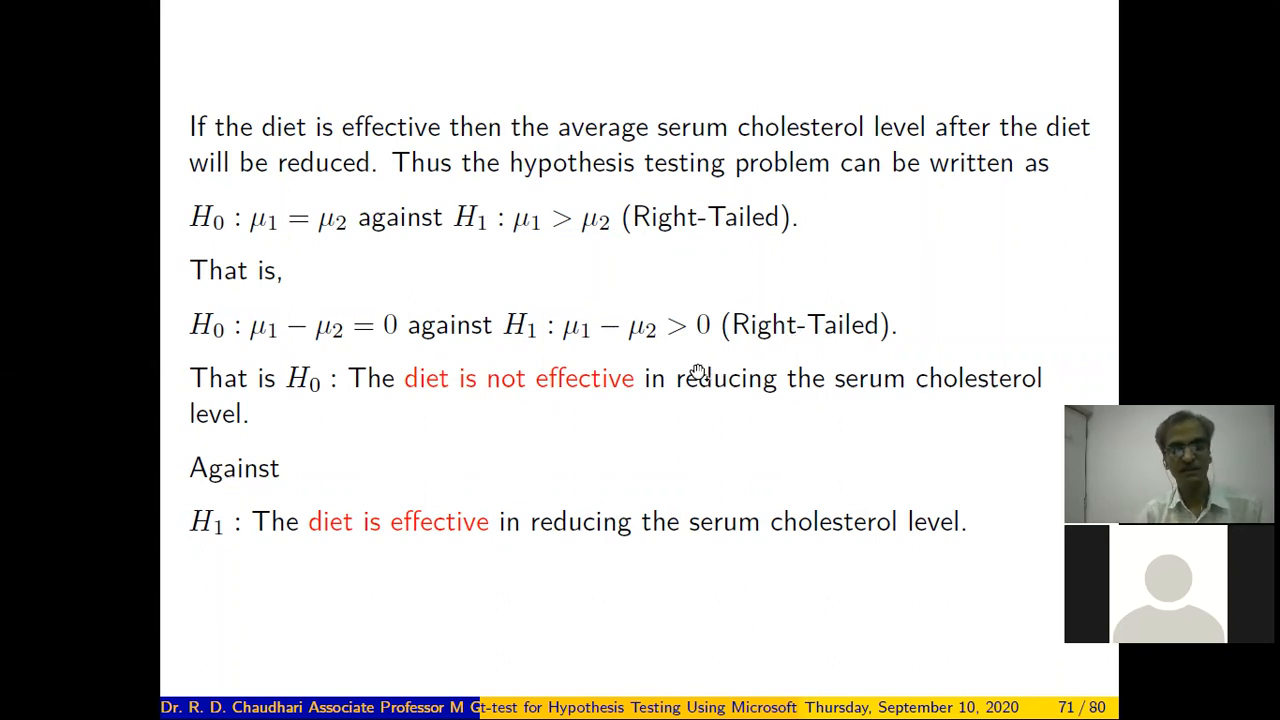
key("alt+Tab")
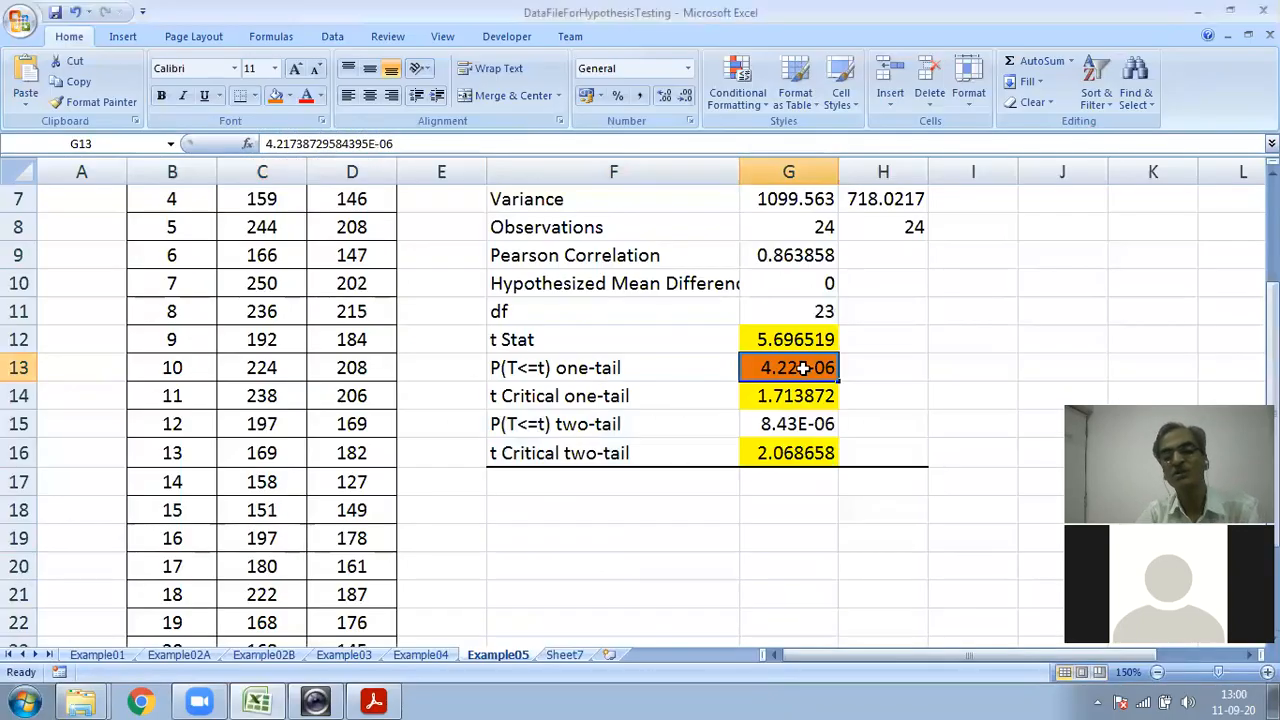